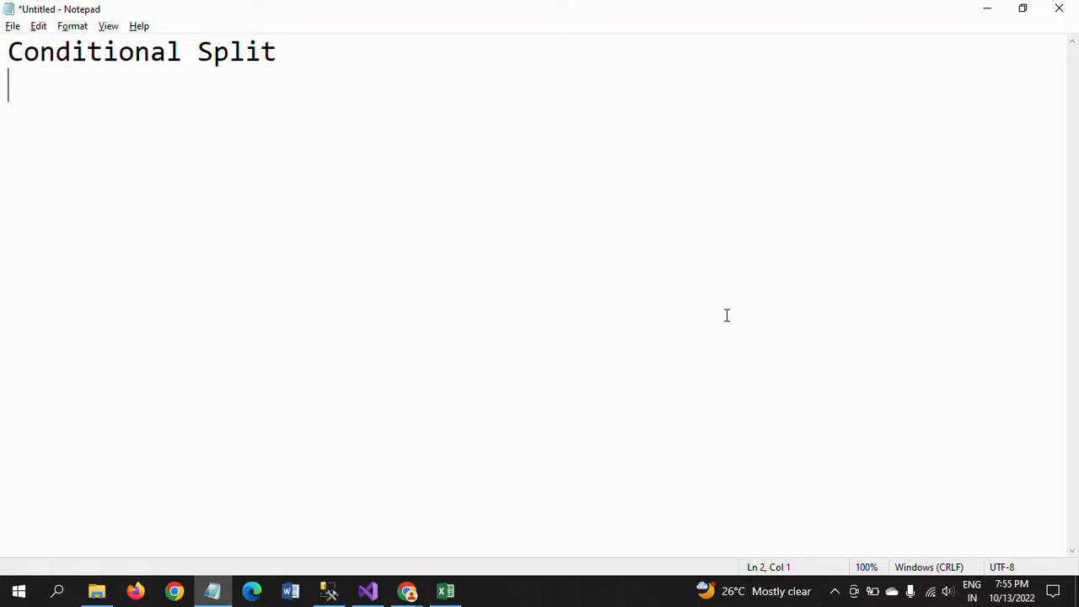
- Write the line "One Input and Many outputs (as per the condition)" under the Conditional Split heading
text(One I)
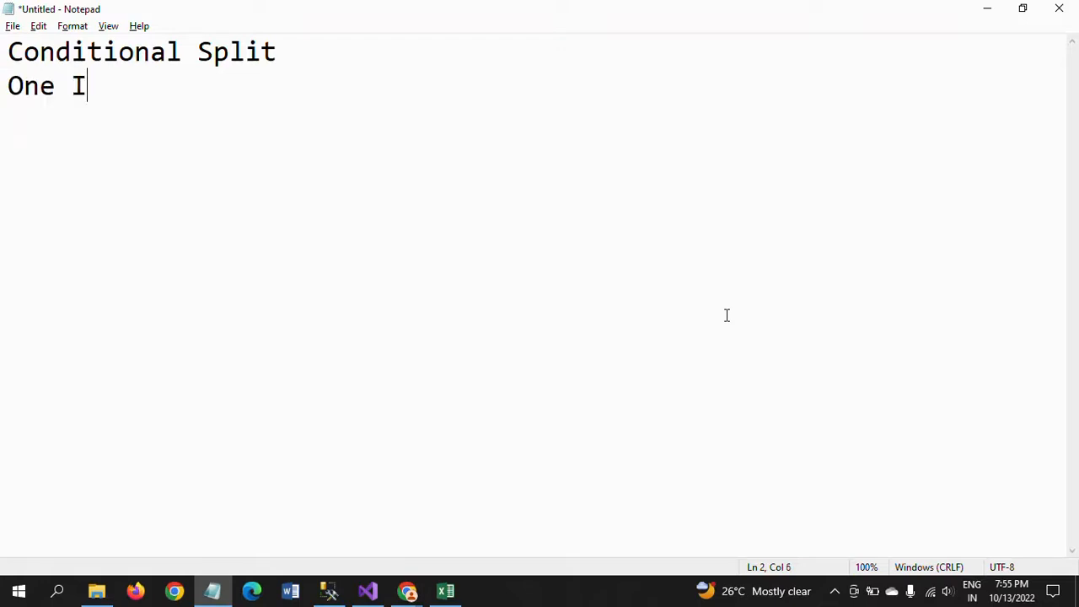
text(nput and Many)
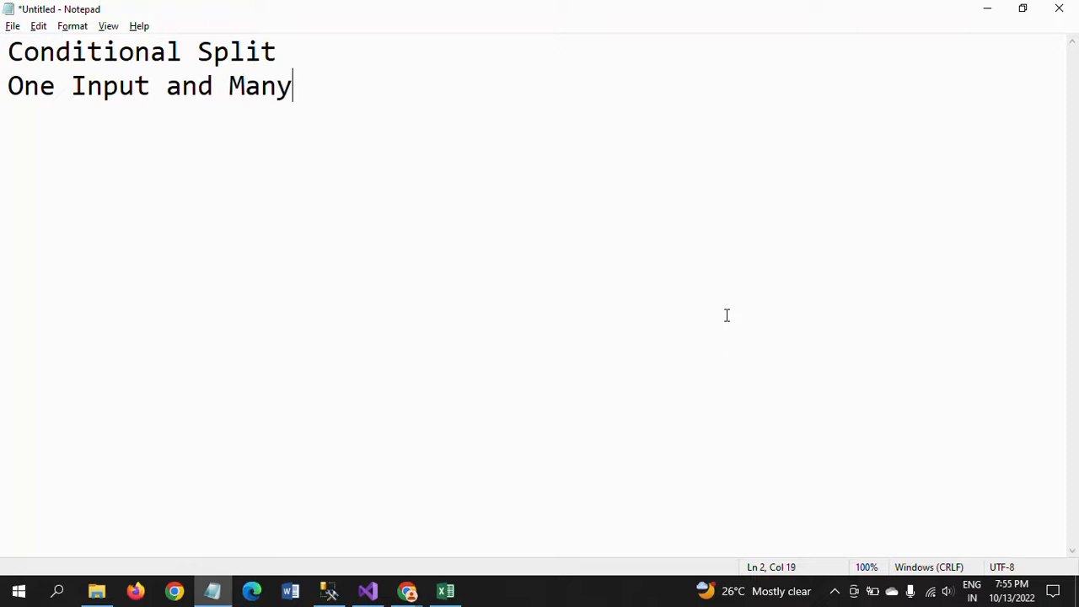
text( out)
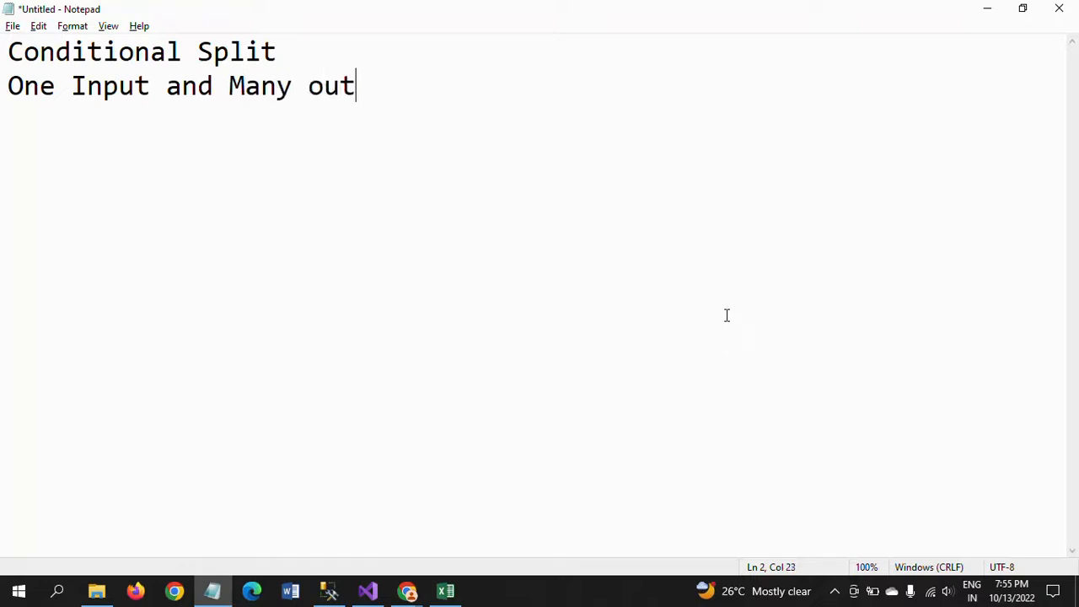
text(puts)
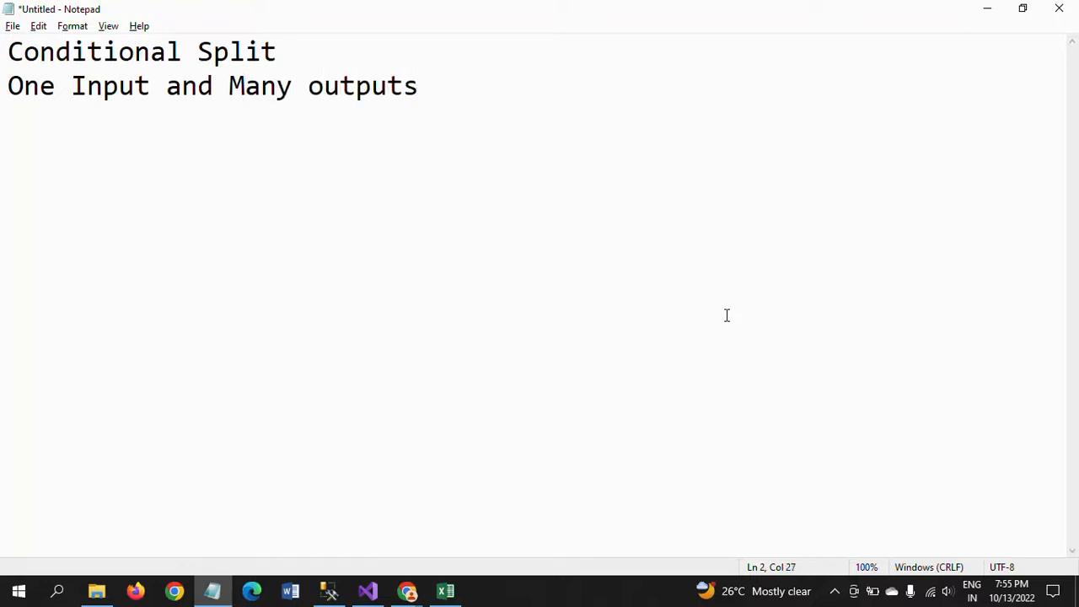
text( (as per the condit)
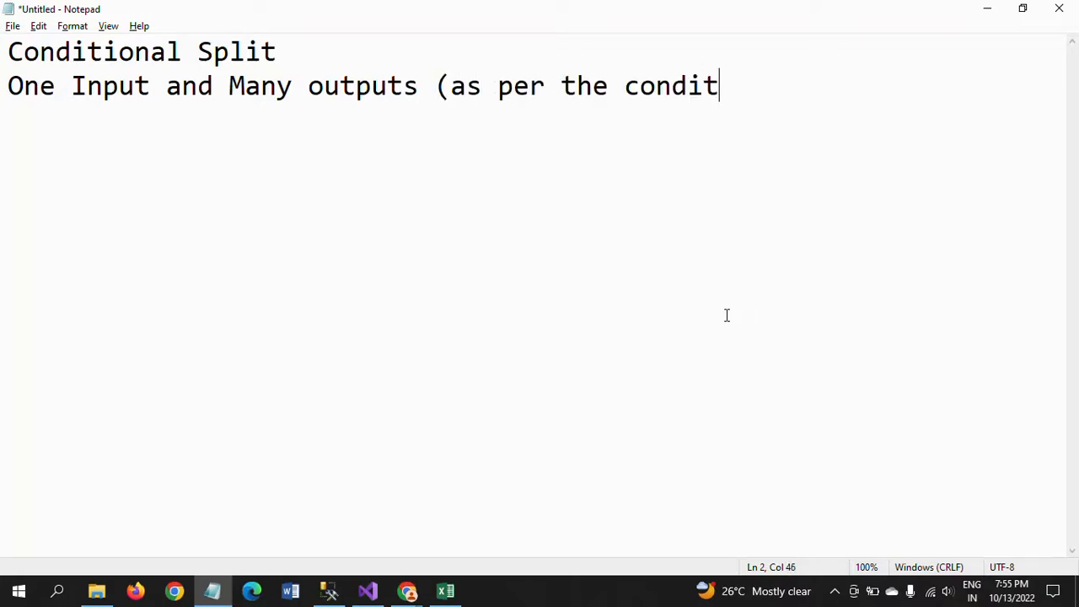
text(ion))
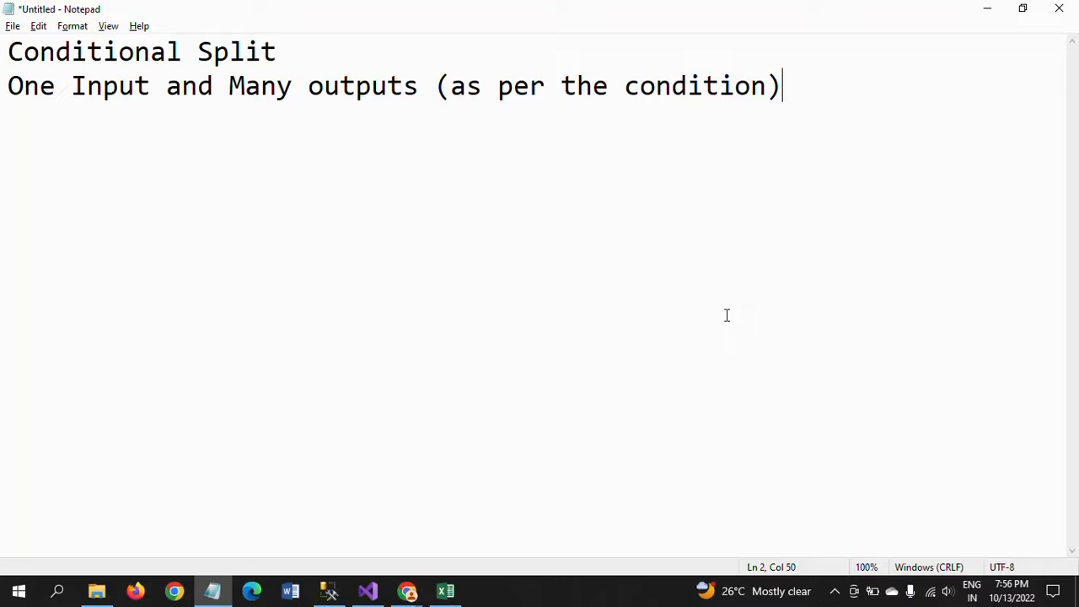
- Switch to the Cricket workbook in Excel and review its rows and the Rank, Name, Country, Rating and Format columns
click(445, 590)
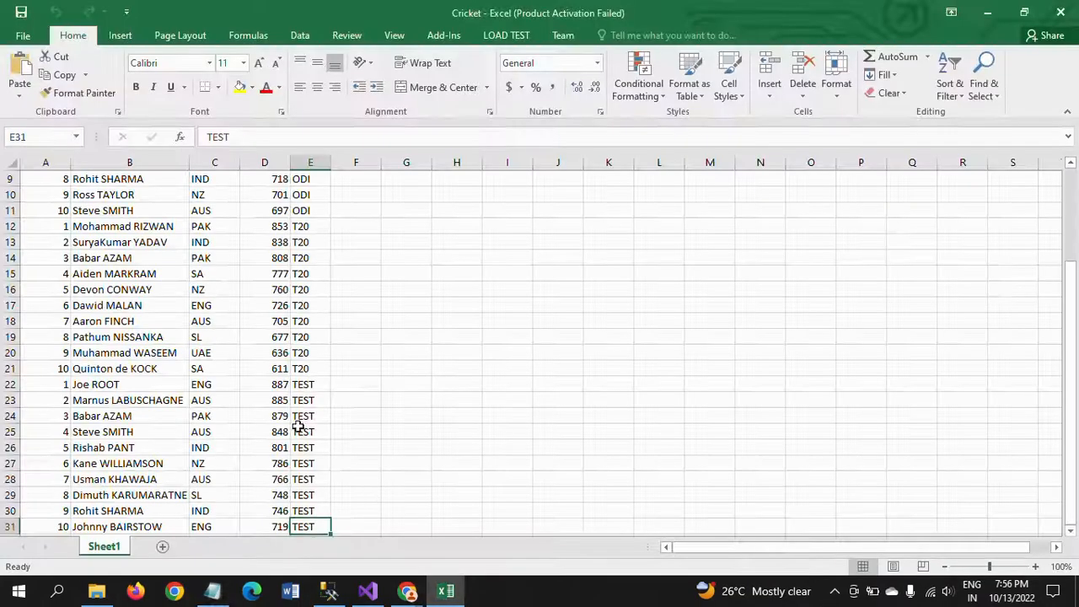
click(233, 401)
scroll(234, 402, up, 3)
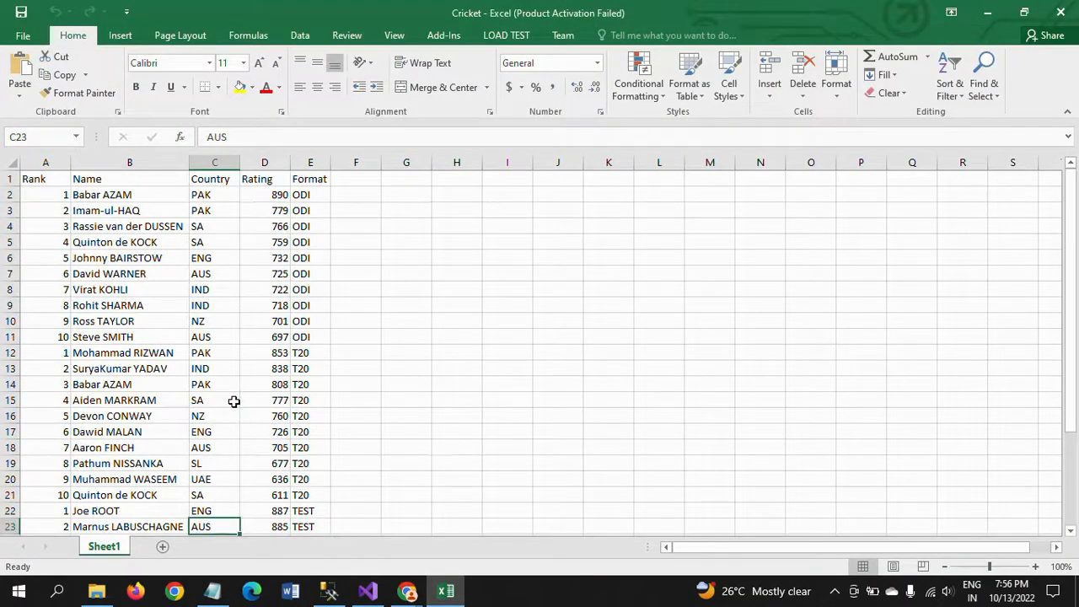
click(51, 197)
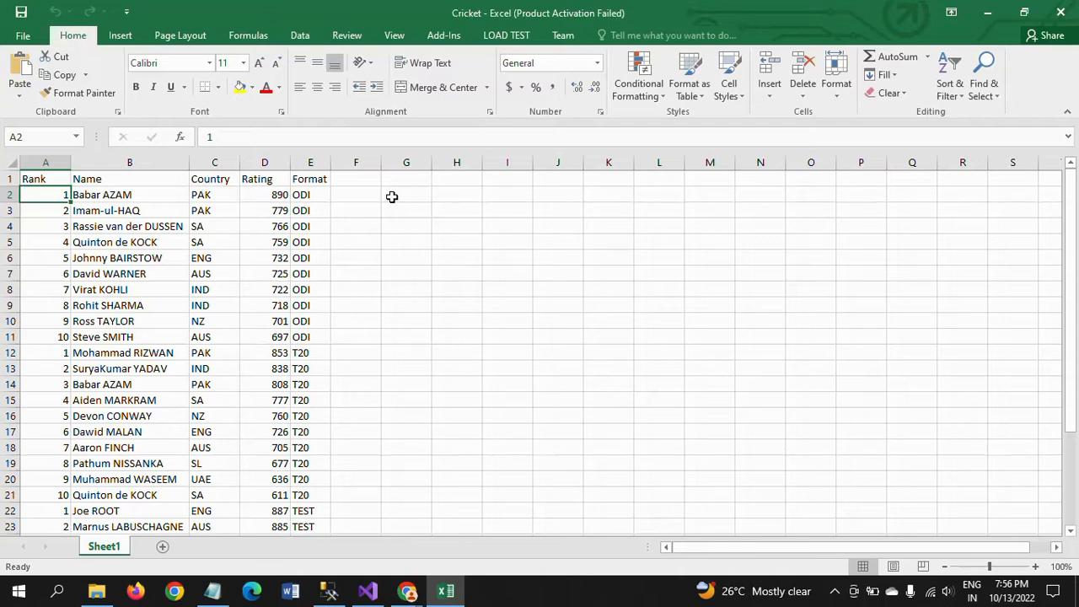
key(ctrl+shift+Down)
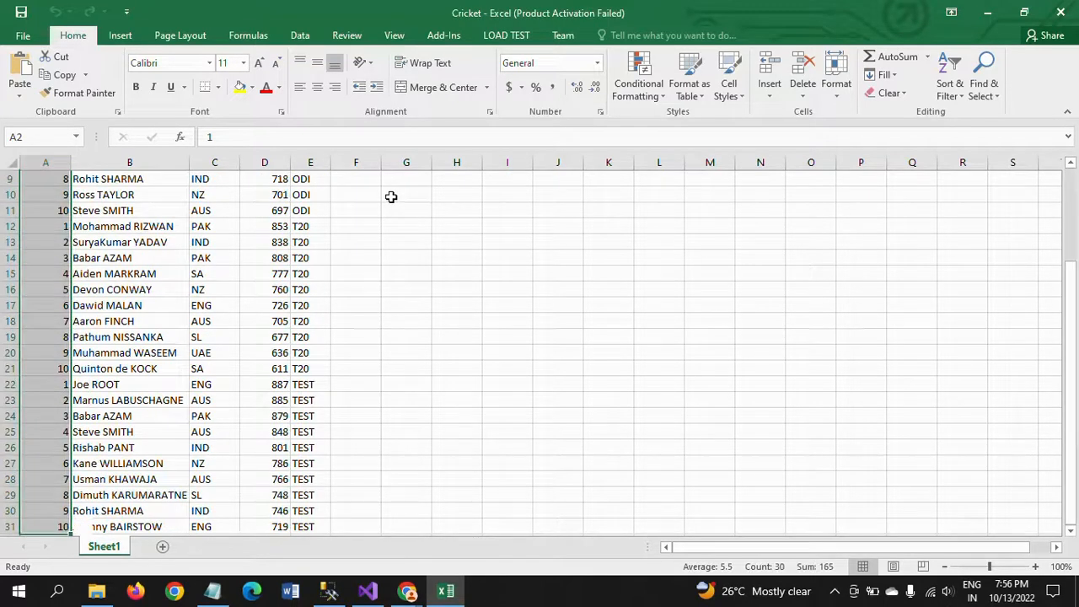
key(ctrl+Home)
key(Right)
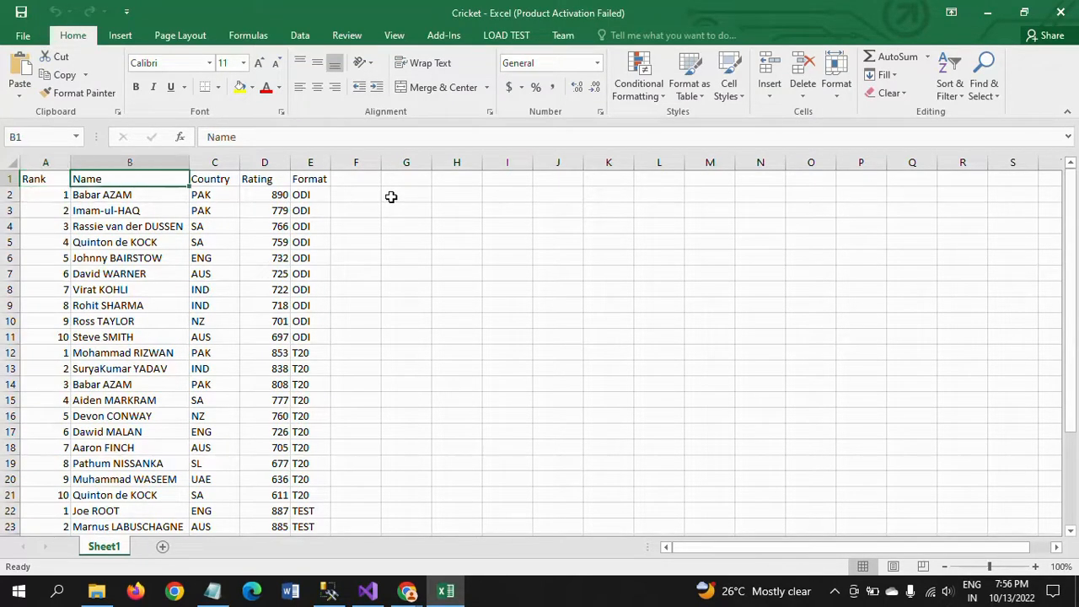
key(Right)
key(Right)
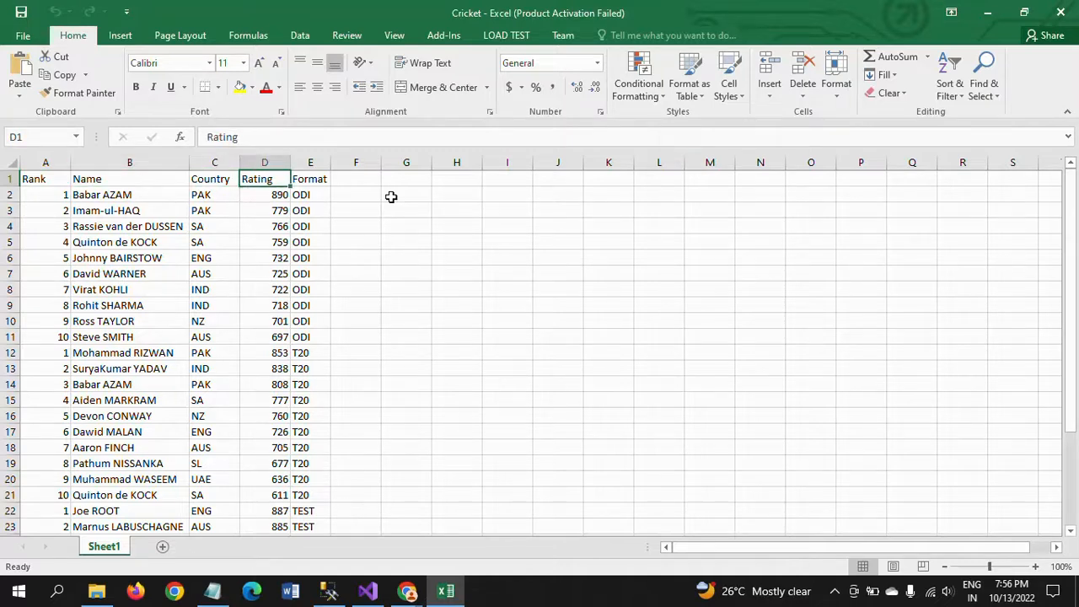
key(Right)
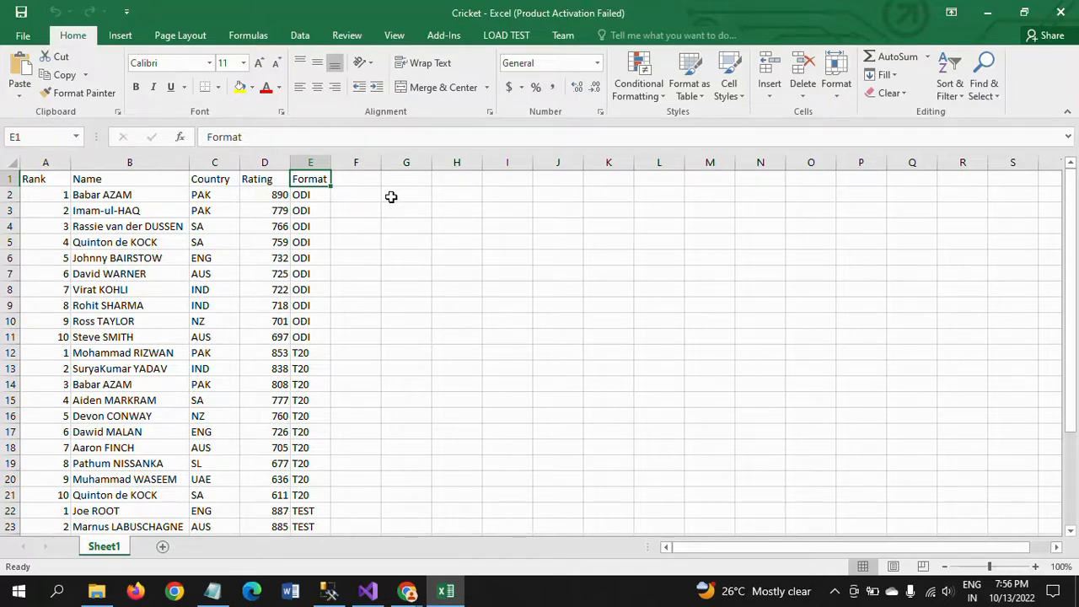
- Examine the ODI, T20 and TEST entries in the Format column
click(312, 303)
click(313, 374)
scroll(311, 413, down, 2)
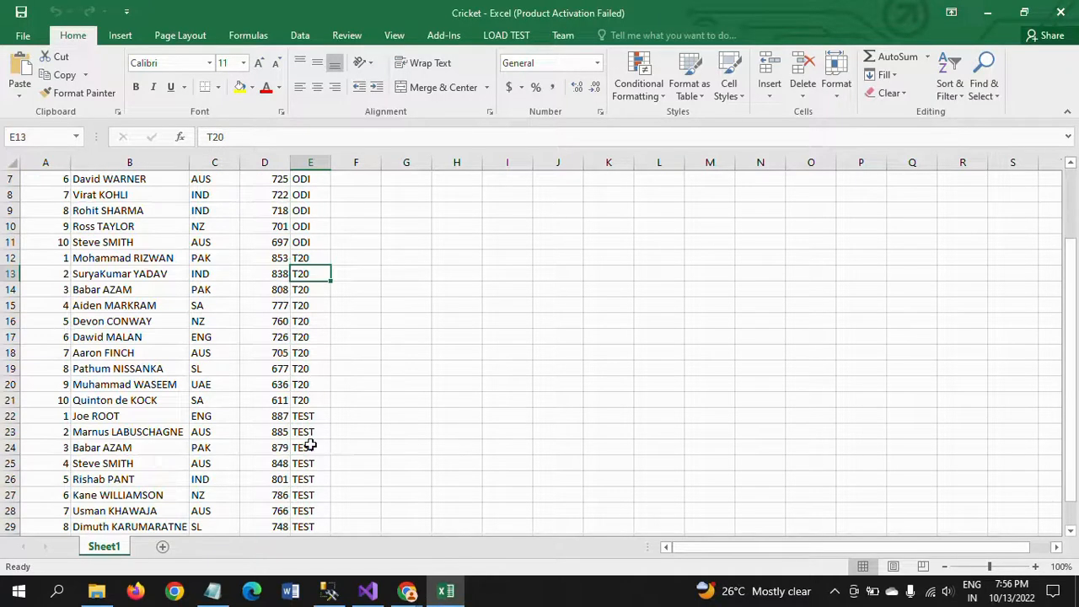
click(309, 463)
scroll(310, 459, up, 2)
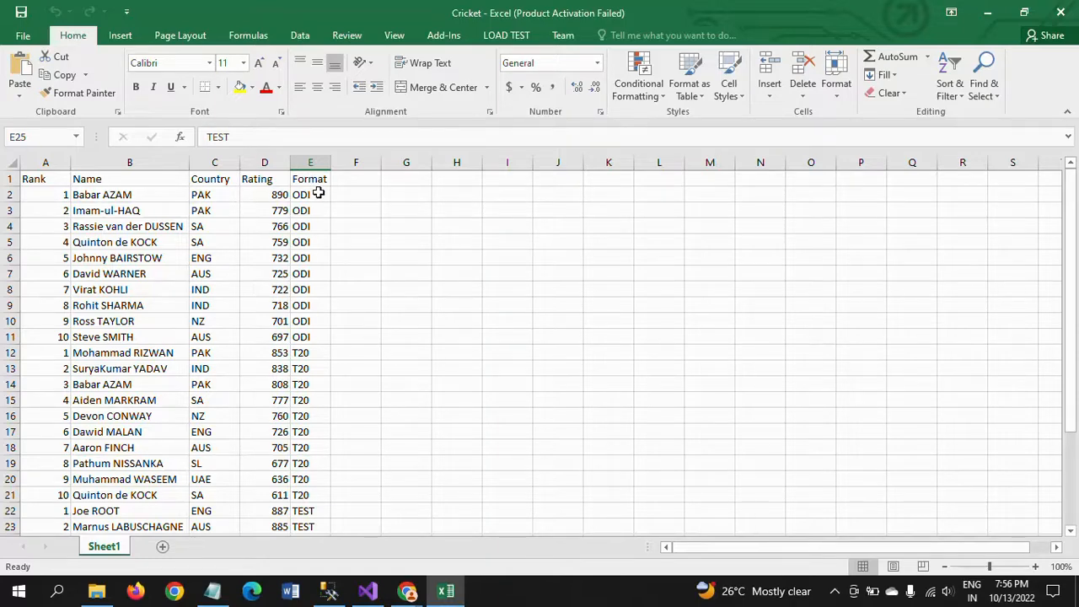
- Switch to SQL Server Management Studio, delete the three TRUNCATE TABLE statements and run the SELECT queries on the ODI, T20 and TEST cricket tables
click(328, 590)
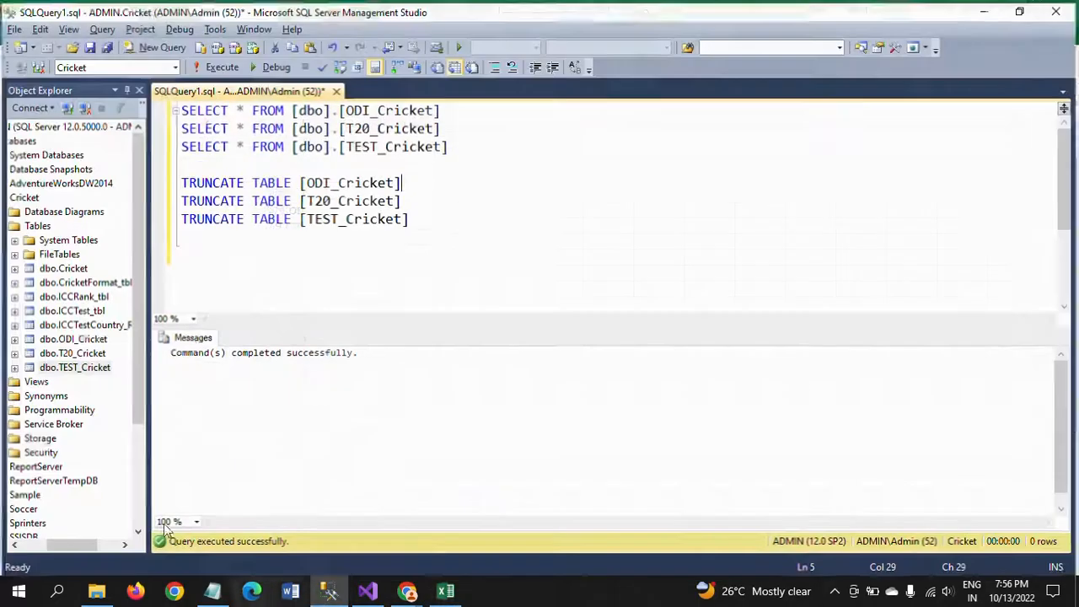
drag(182, 177, 424, 244)
key(Delete)
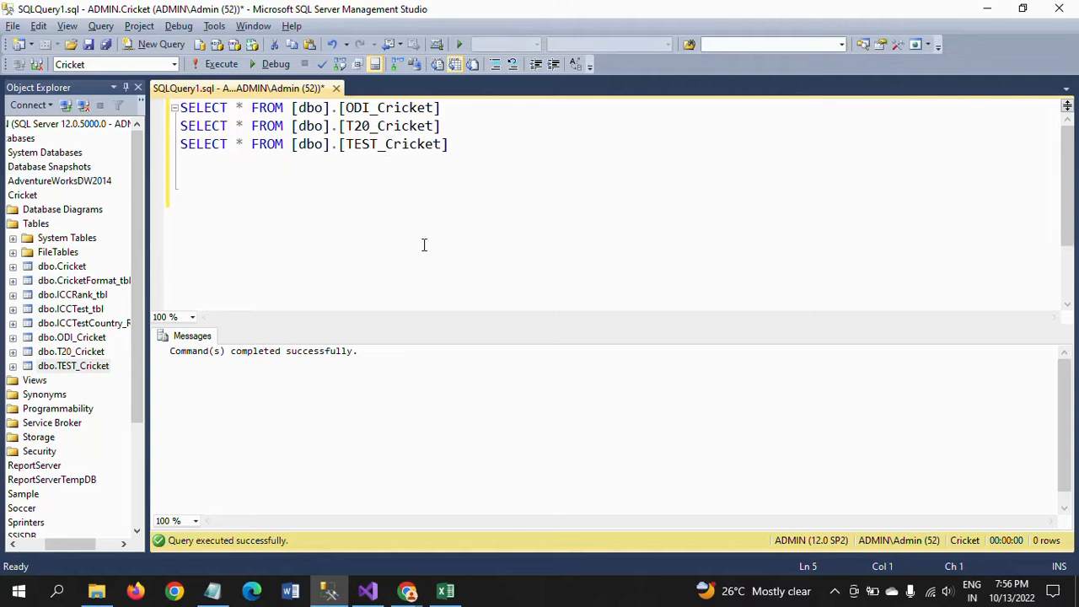
click(223, 61)
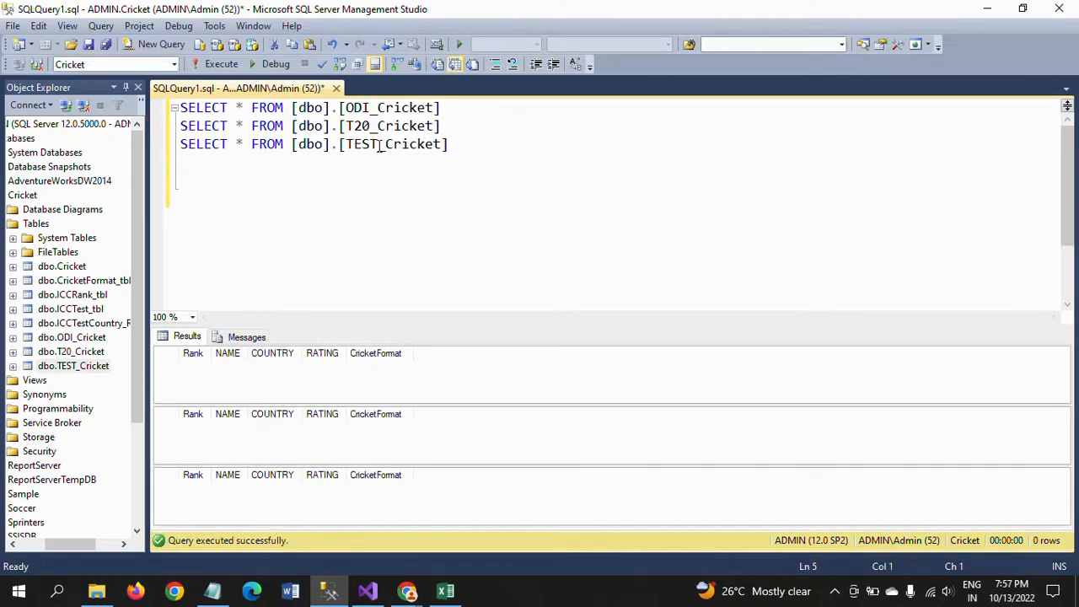
- Compare the Excel workbook's ODI, T20 and TEST rows with the ODI_Cricket, T20_Cricket and TEST_Cricket tables in SQL Server Management Studio
click(446, 591)
click(300, 303)
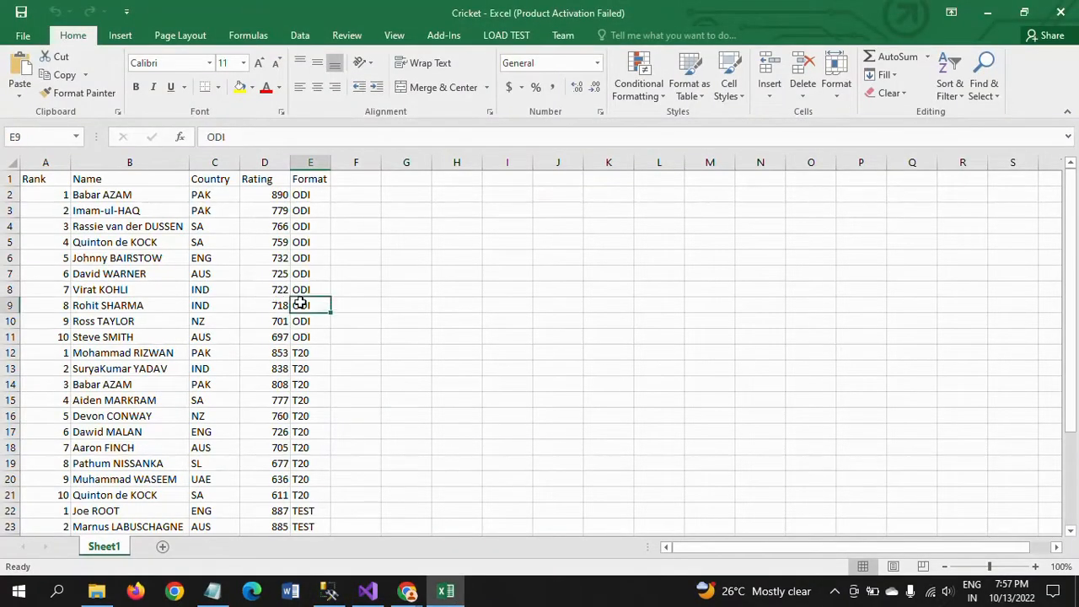
click(309, 192)
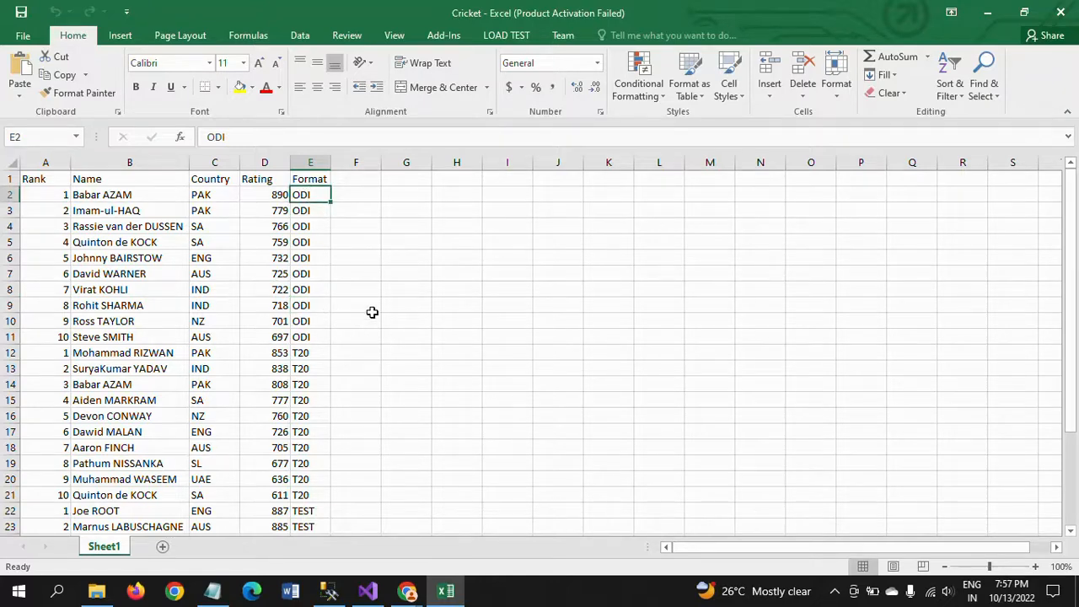
key(alt+Tab)
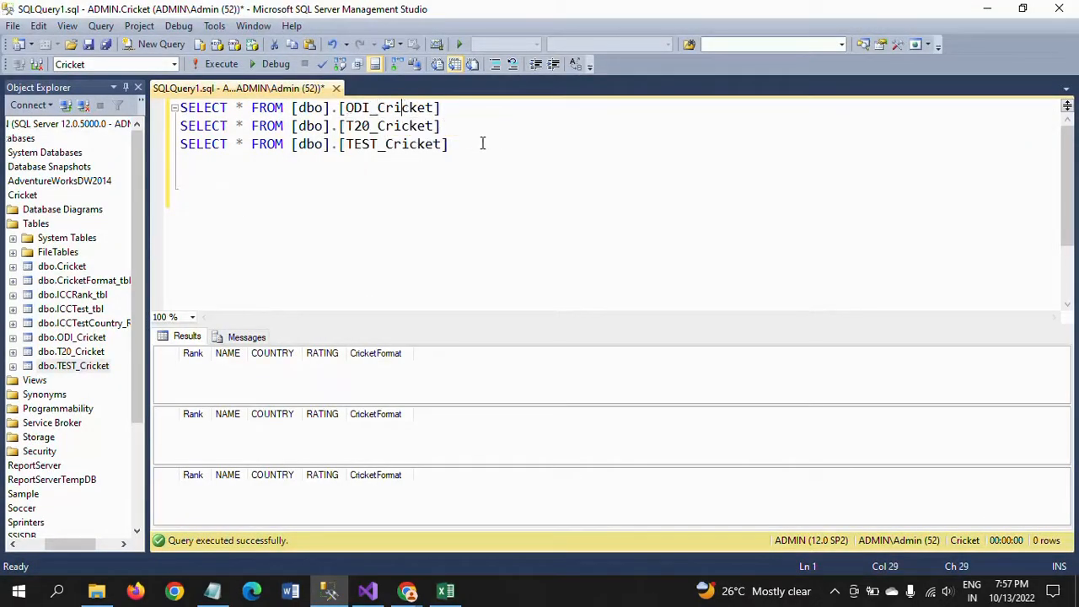
key(alt+Tab)
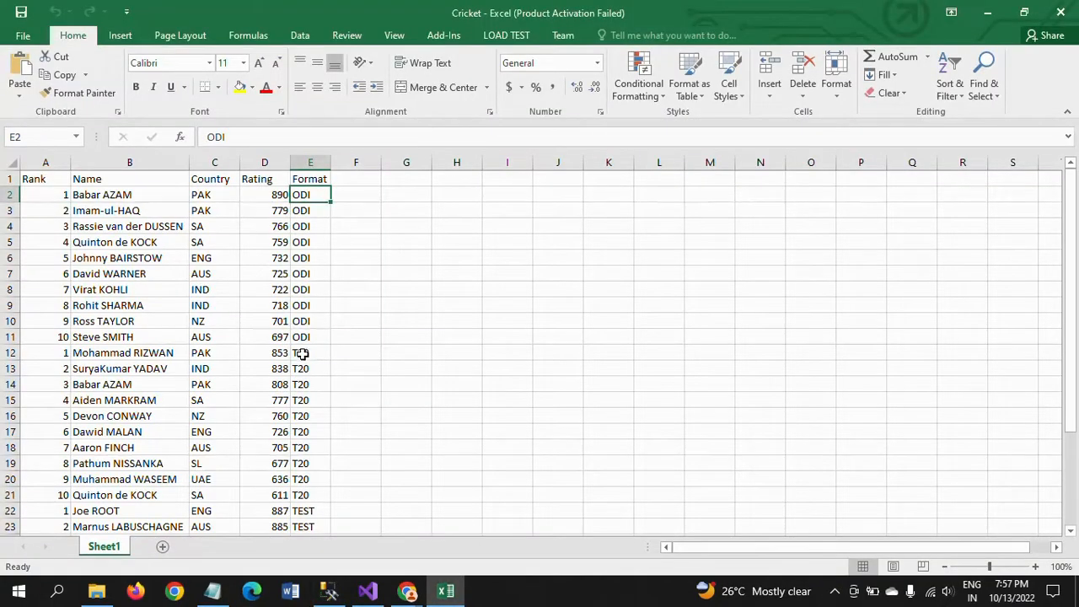
click(302, 354)
key(alt+Tab)
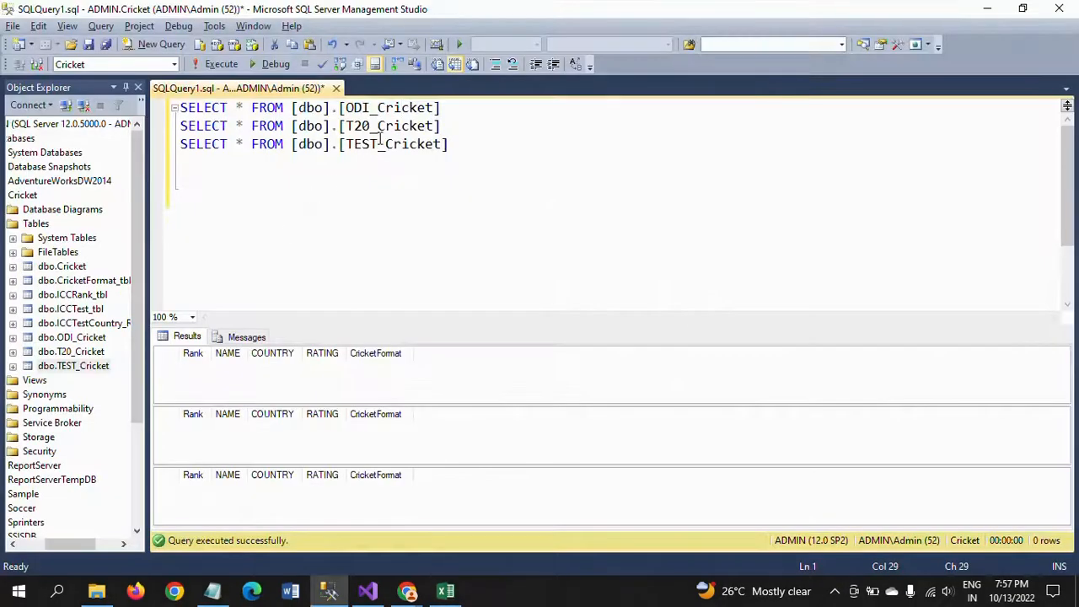
key(alt+Tab)
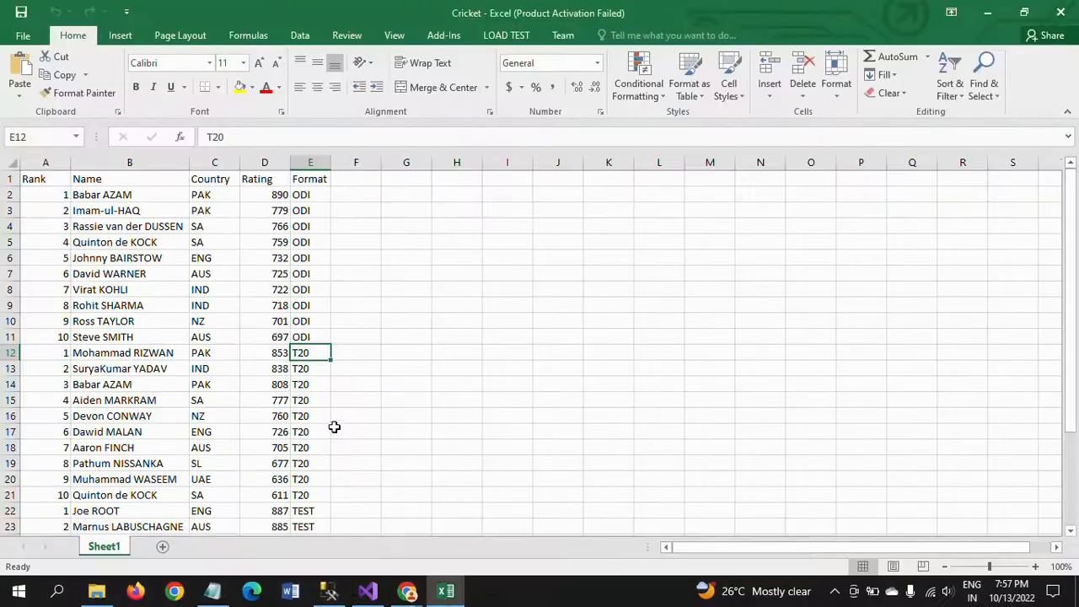
scroll(335, 426, down, 1)
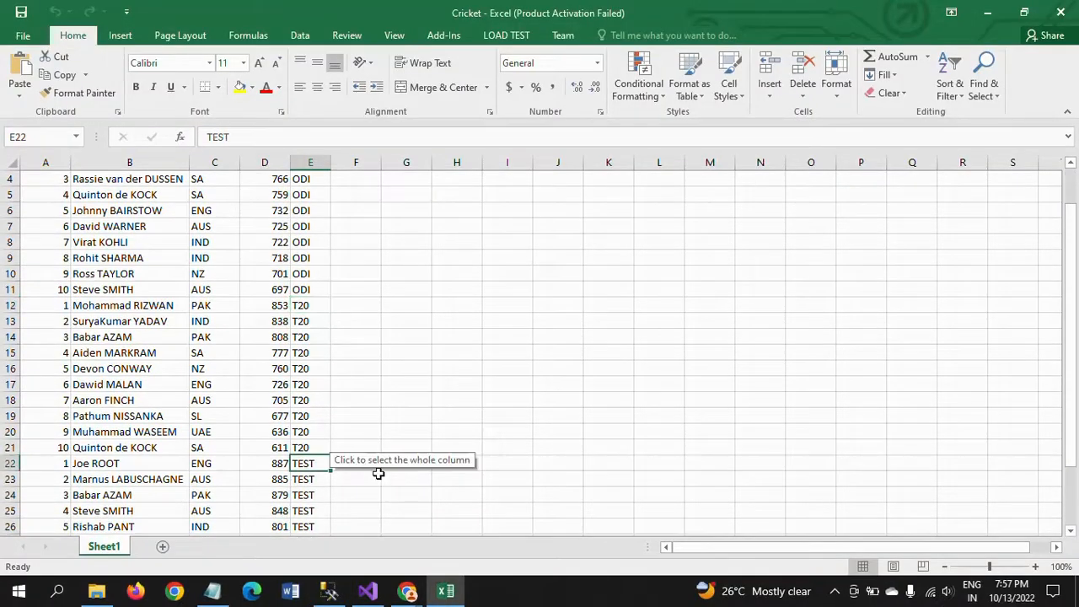
key(alt+Tab)
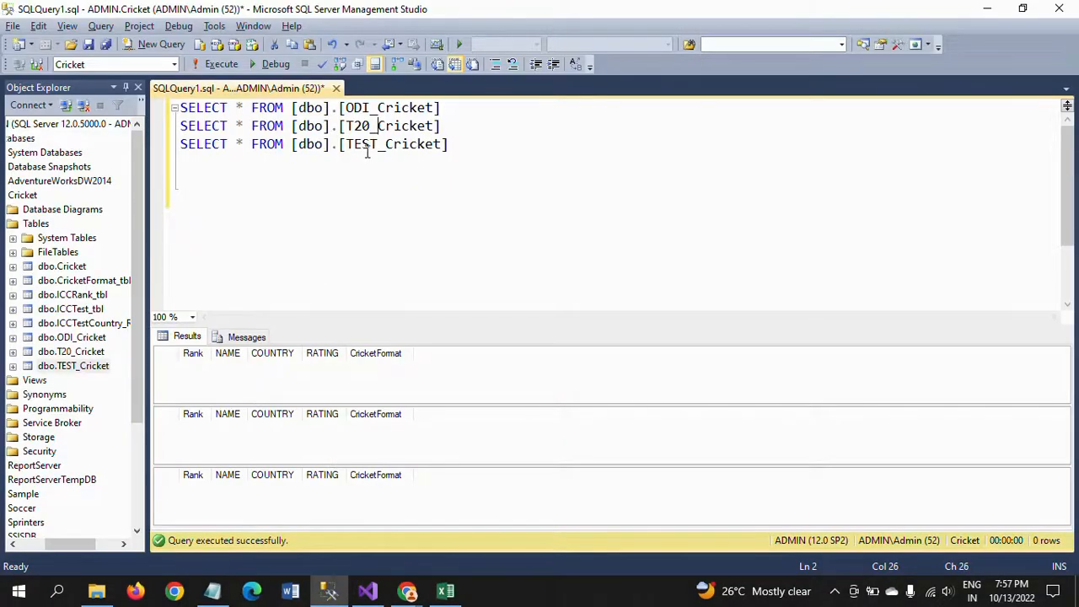
key(alt+Tab)
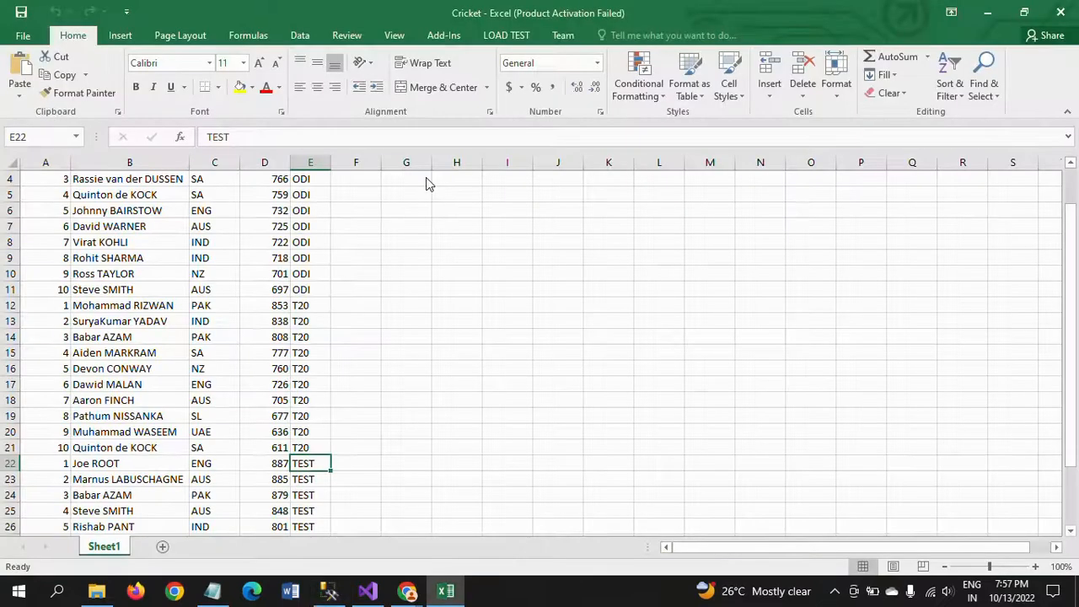
- Switch to Visual Studio, add a Data Flow Task to the control flow of Package1.dtsx and open its data flow
key(alt+Tab)
click(851, 243)
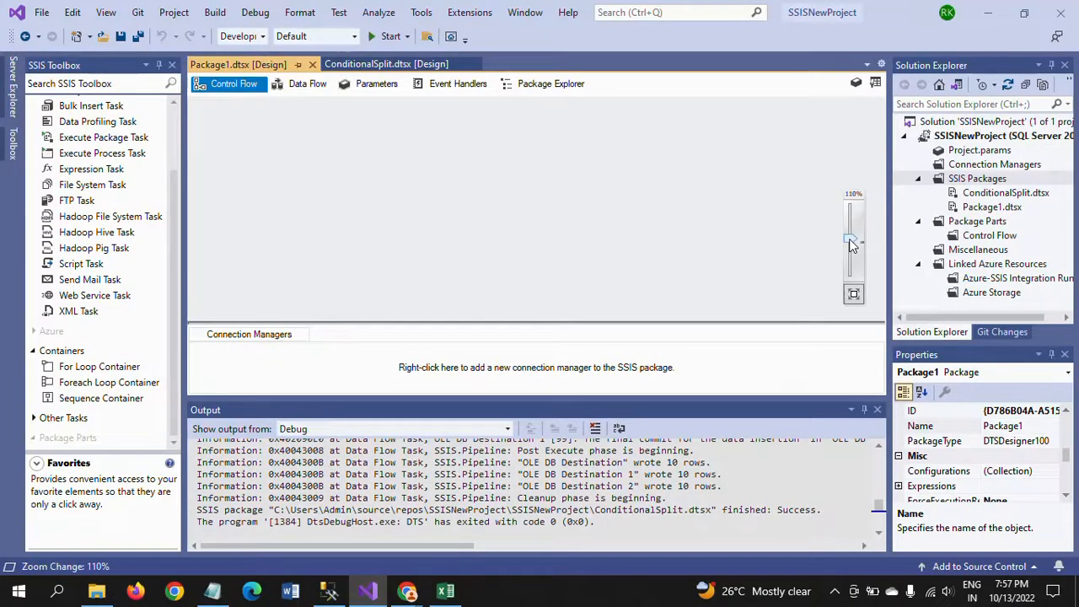
drag(851, 244, 849, 236)
click(174, 158)
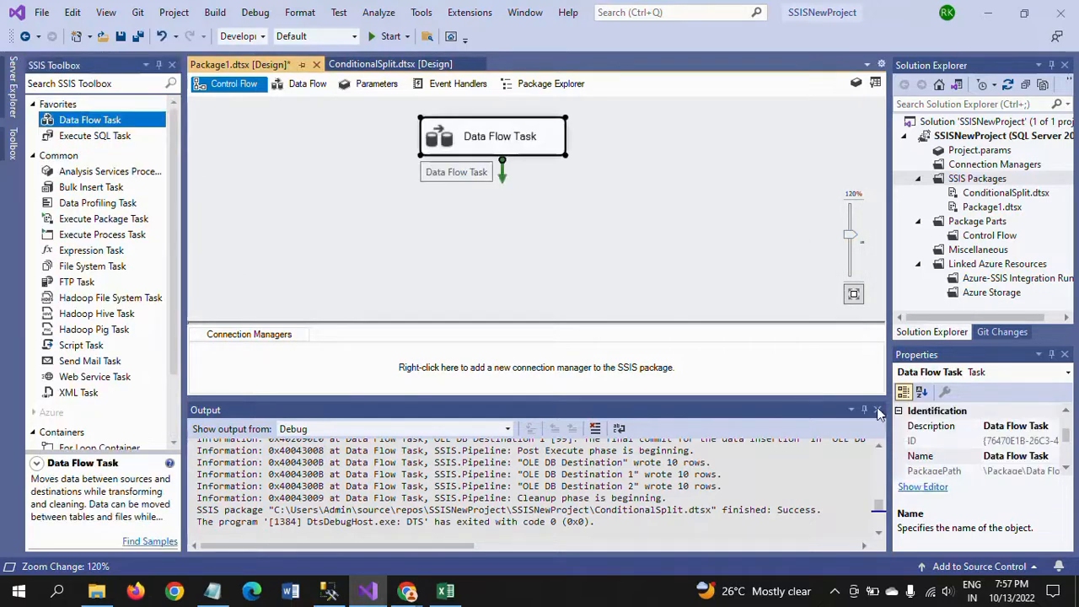
click(877, 411)
double_click(494, 150)
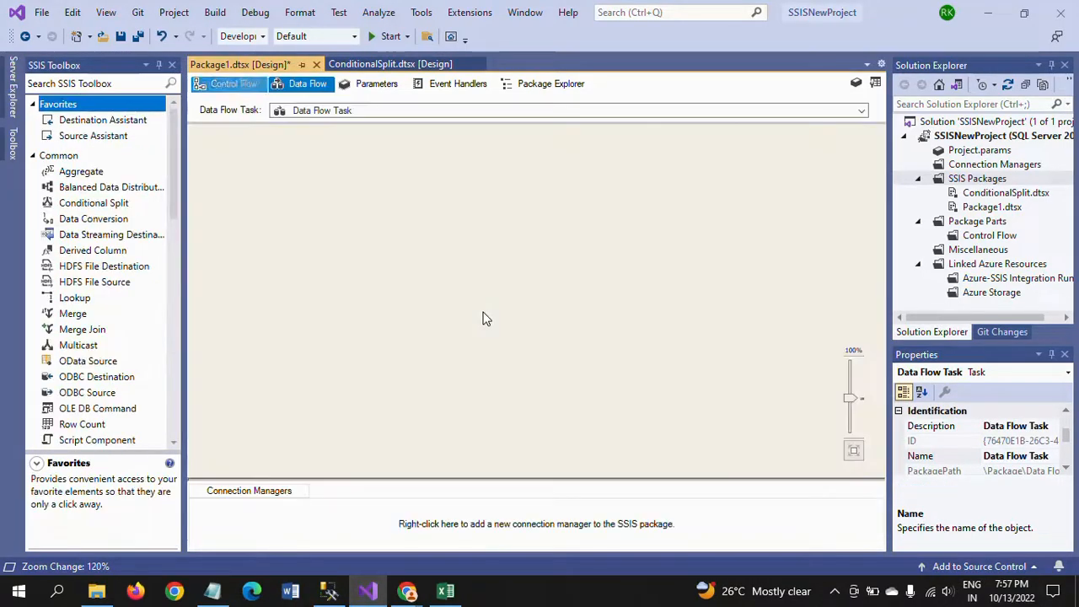
- Add an Excel Source to the data flow and create its connection to D:\Files\Cricket\SSISProject\Cricket.xlsx with column names in the first row
click(173, 269)
drag(172, 269, 181, 309)
drag(85, 378, 424, 168)
double_click(424, 169)
click(773, 207)
click(708, 277)
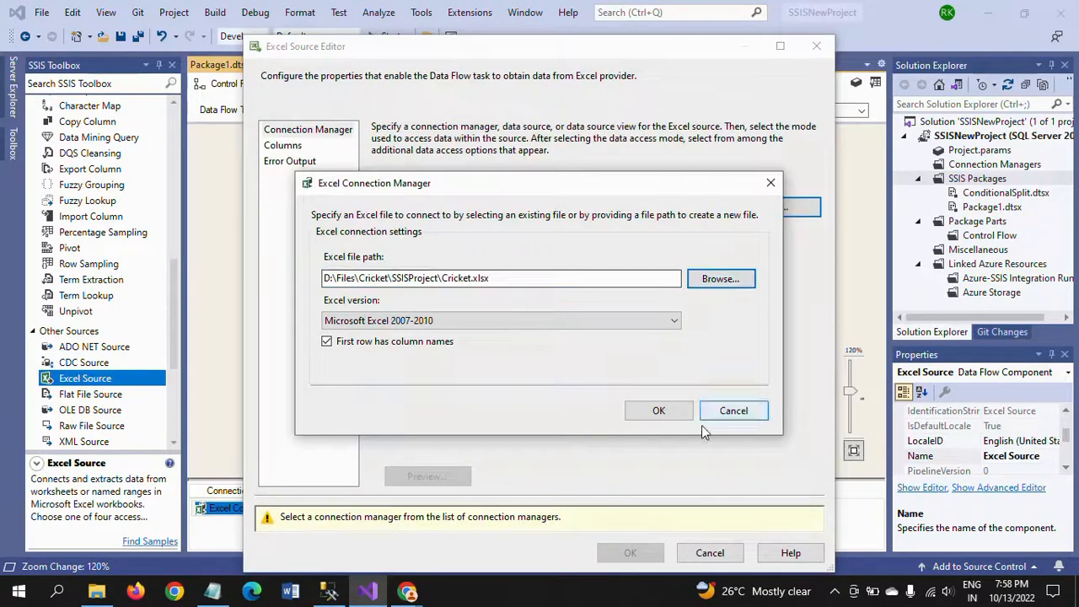
click(658, 411)
- Set the Excel Source to read Sheet1$, check its columns and apply the settings
click(714, 290)
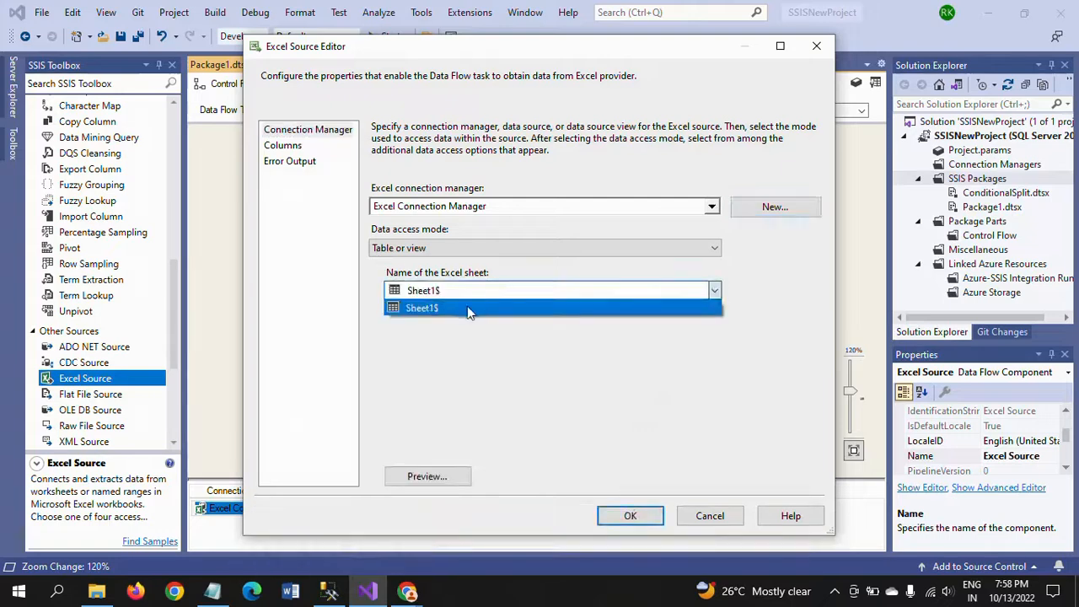
click(427, 308)
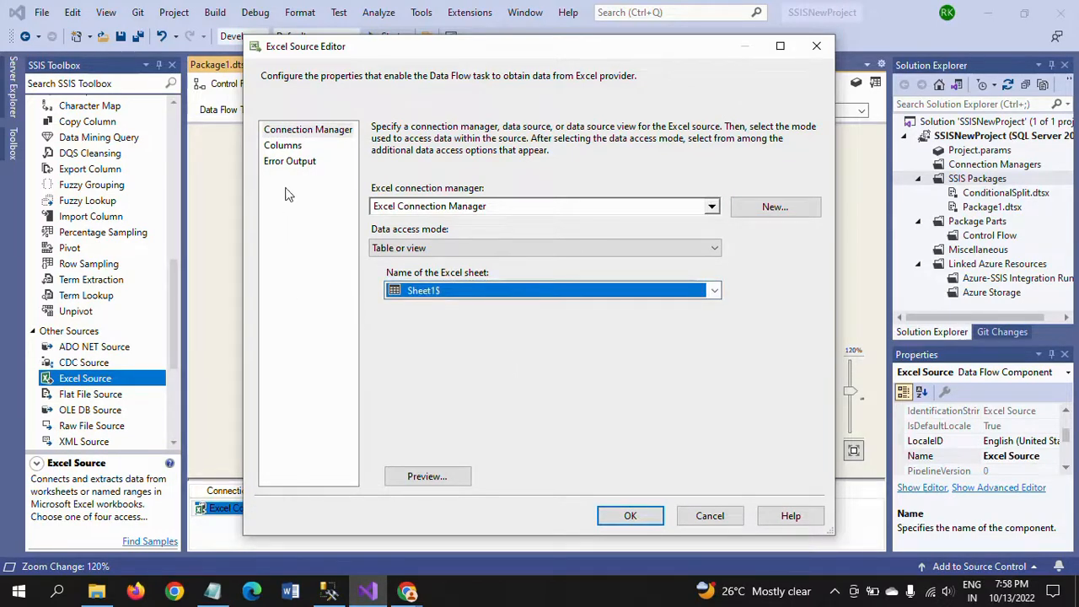
click(283, 145)
click(631, 515)
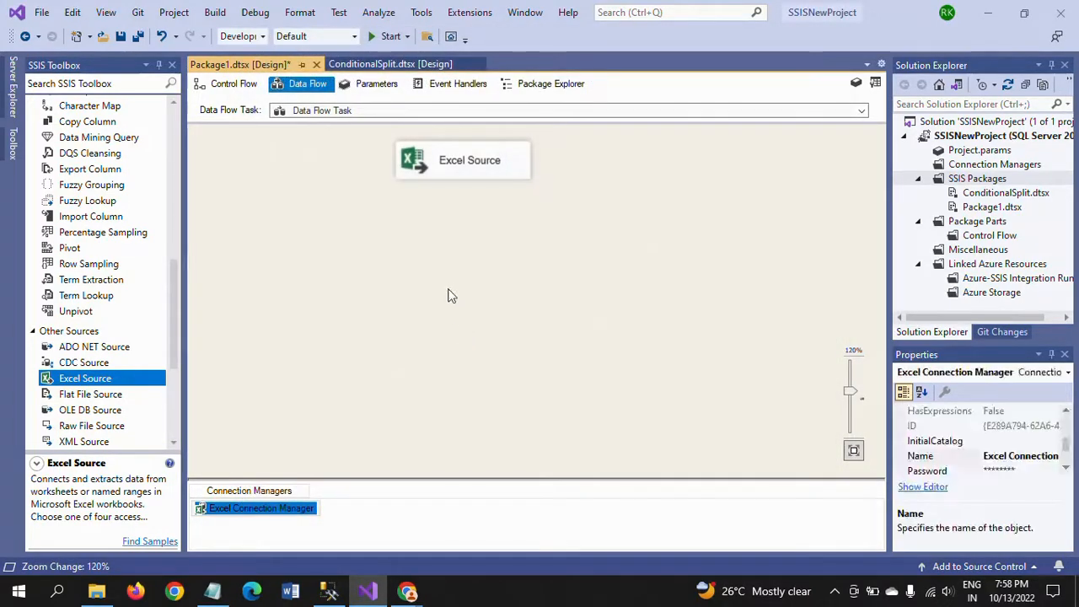
click(478, 166)
click(512, 244)
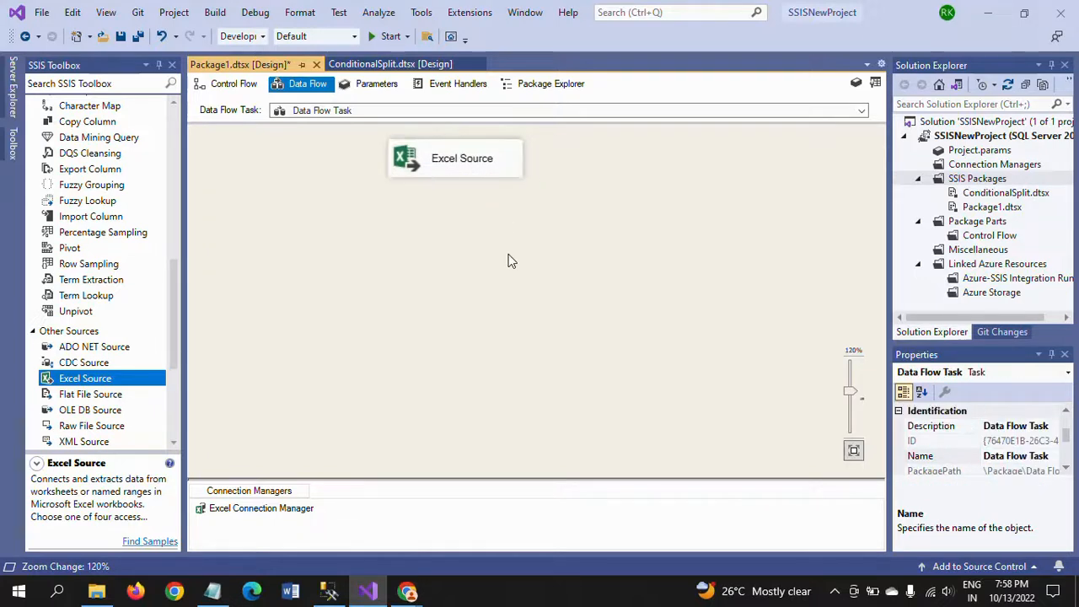
- Add a Conditional Split below the Excel Source, connect the source to it and open its editor
click(176, 221)
scroll(175, 220, up, 3)
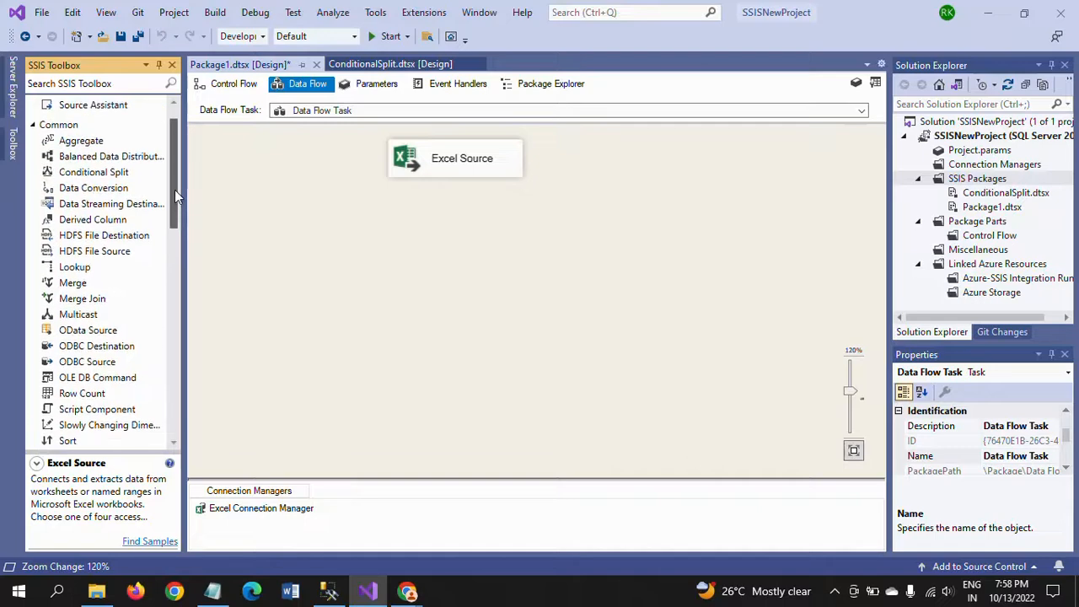
drag(95, 213, 474, 278)
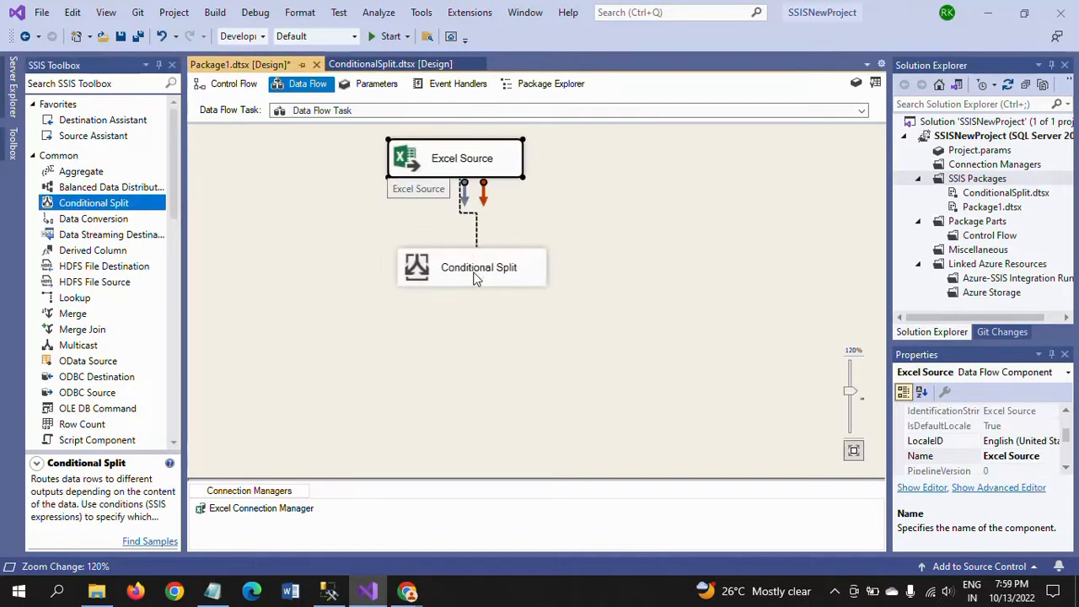
double_click(445, 278)
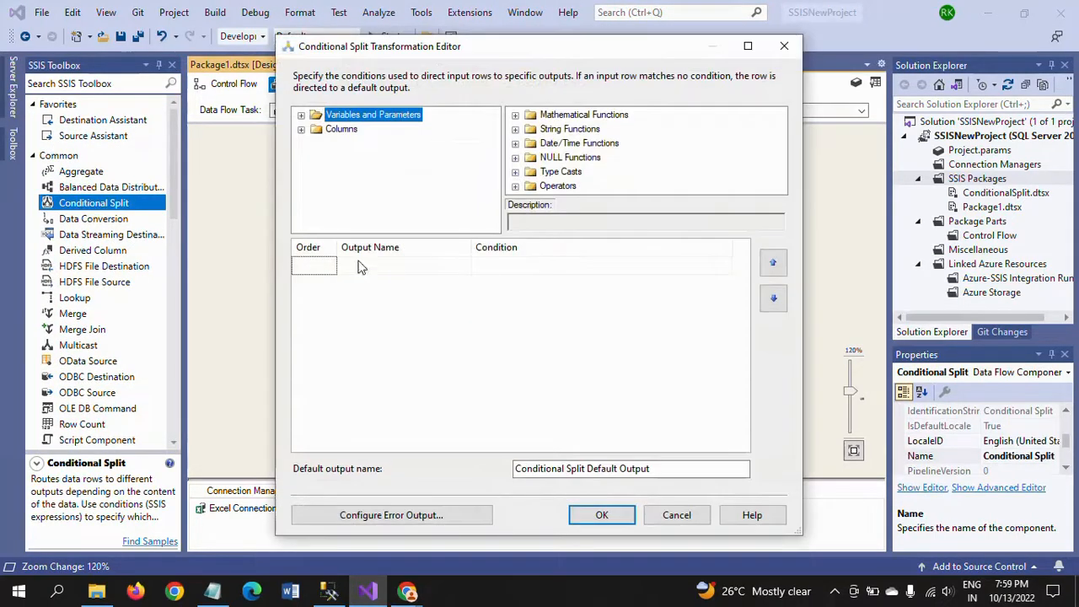
- Define a split output named TestCricket with the condition [Format]=="Test"
click(300, 130)
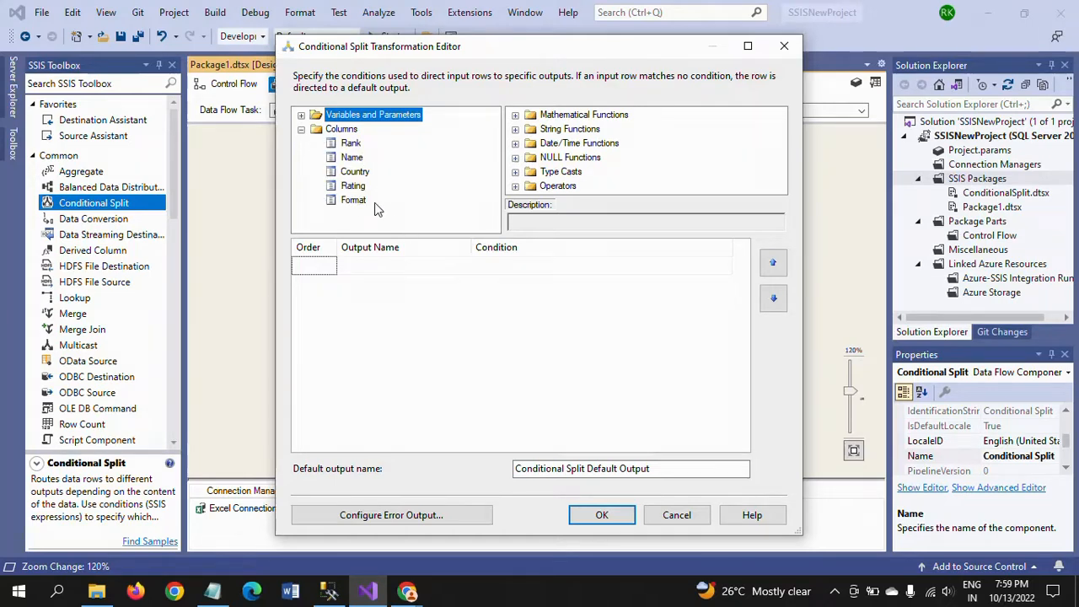
click(484, 285)
text(TE)
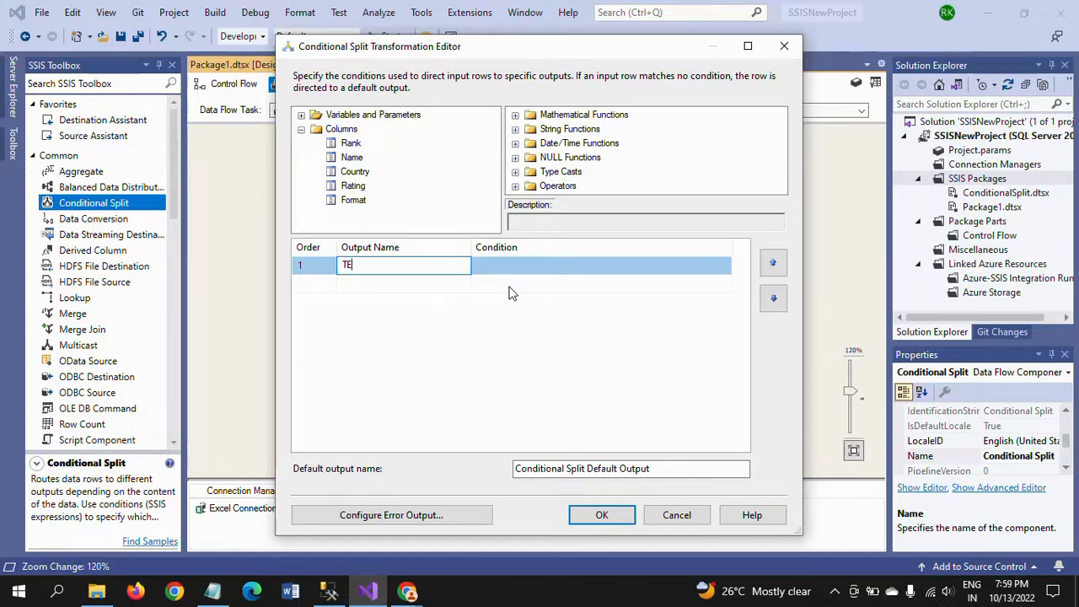
key(BackSpace)
text(estCricket)
drag(353, 200, 505, 268)
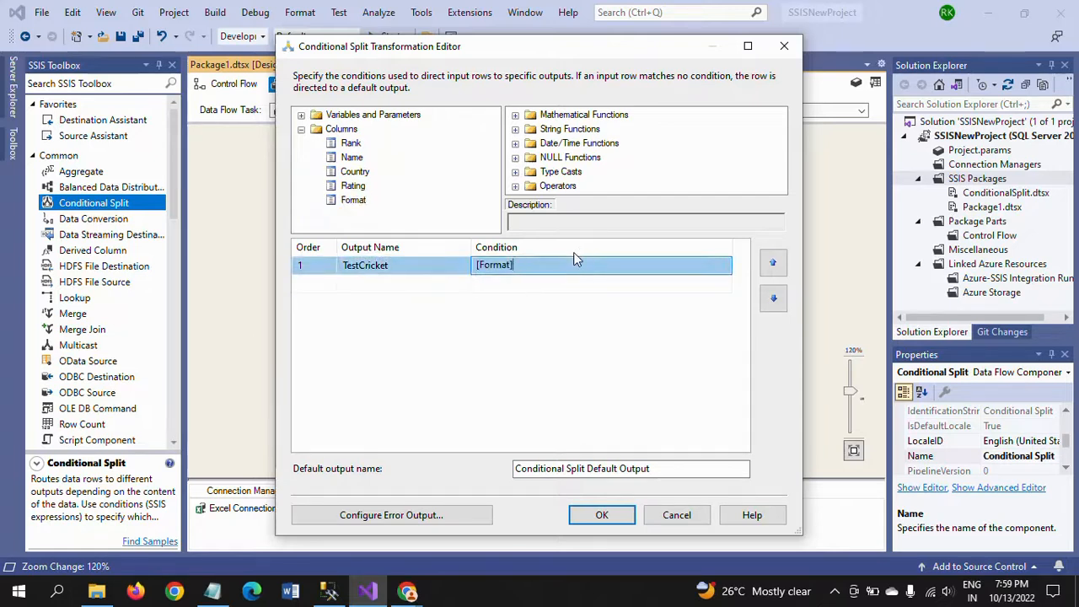
text(=="Test)
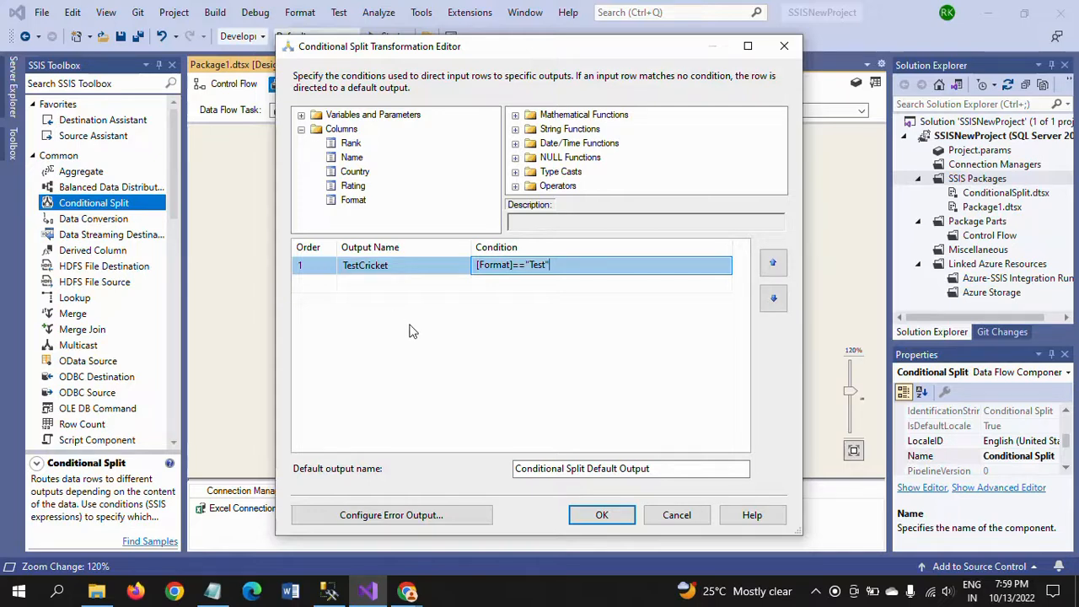
- Define a second split output named ODICricket with the condition [Format]=="ODI" and apply the Conditional Split settings
click(384, 285)
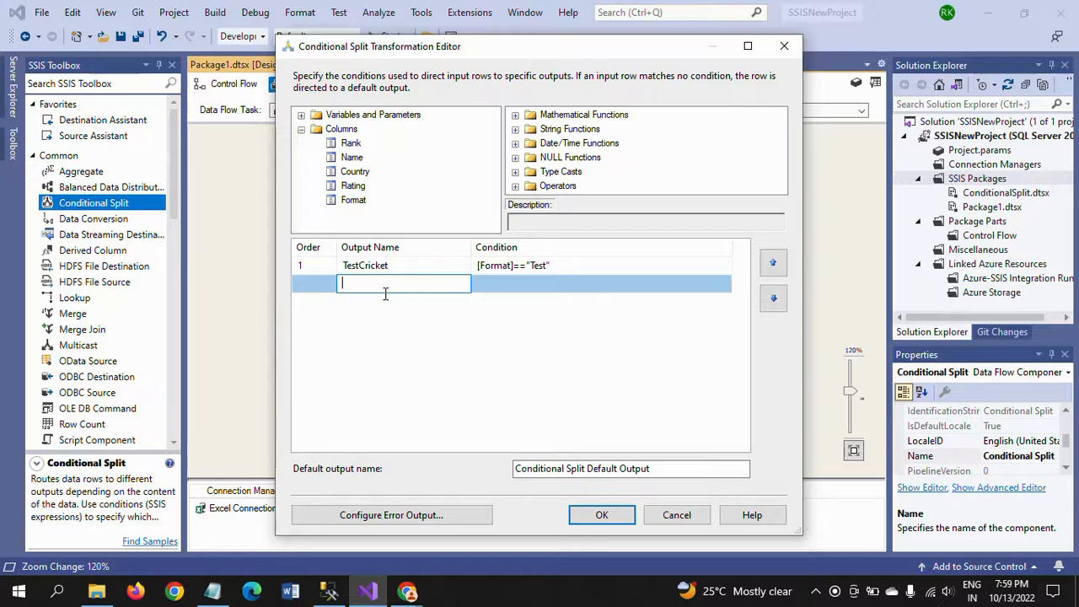
text(ODIC)
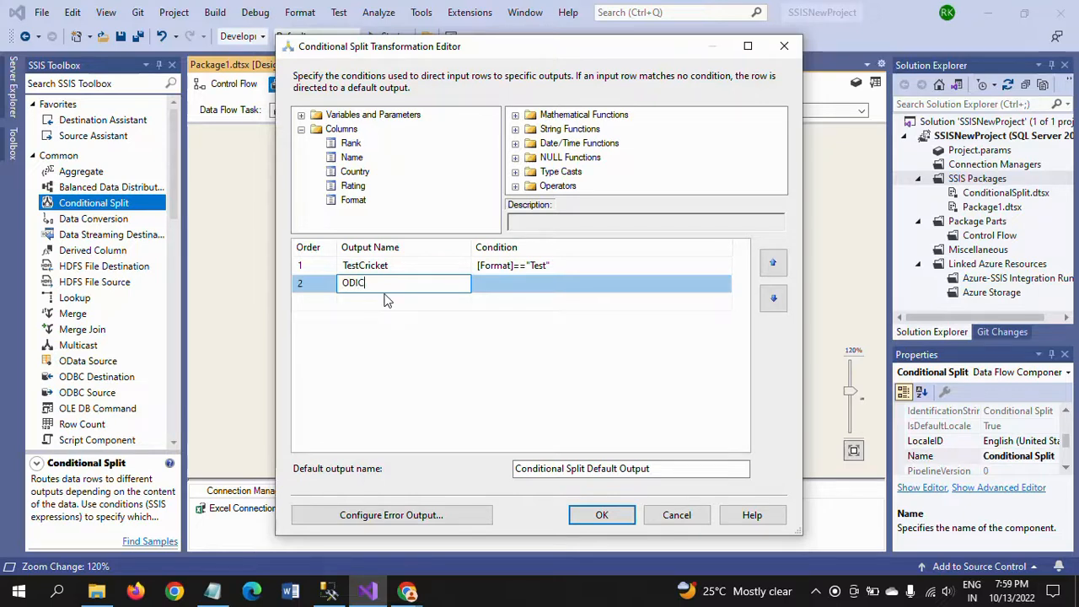
text(ricket)
click(522, 356)
drag(355, 200, 493, 285)
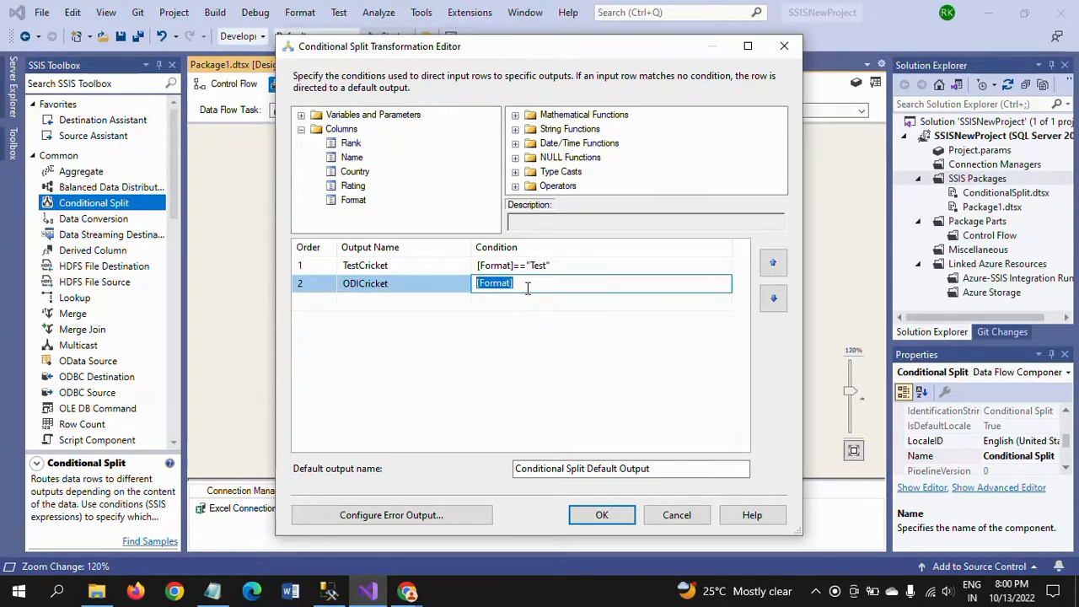
text(==)
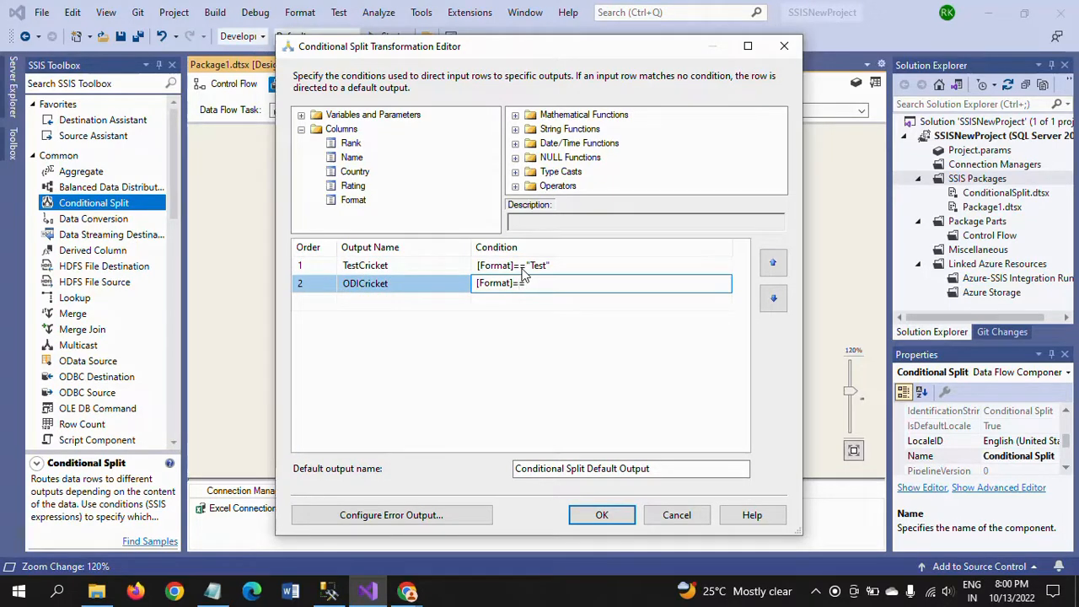
text("ODI")
click(443, 328)
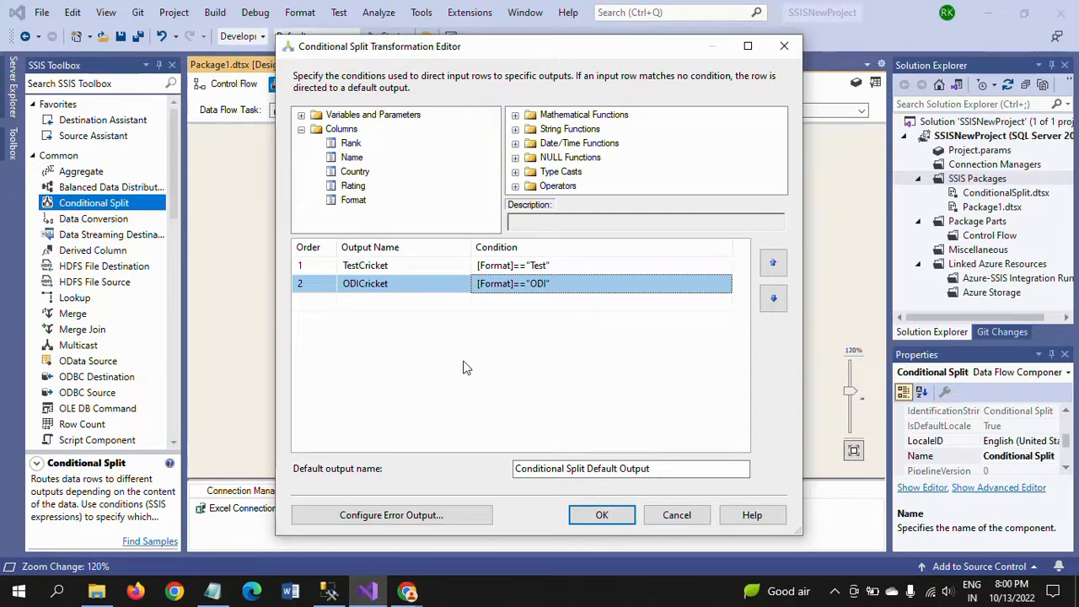
click(595, 513)
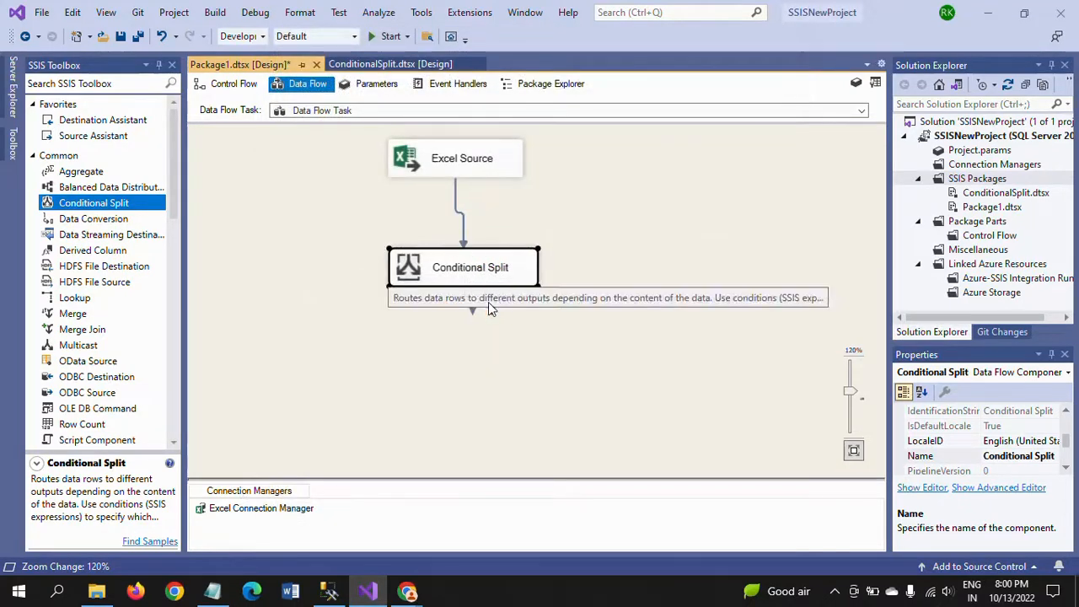
- Add three OLE DB Destinations side by side below the Conditional Split in the data flow
click(176, 398)
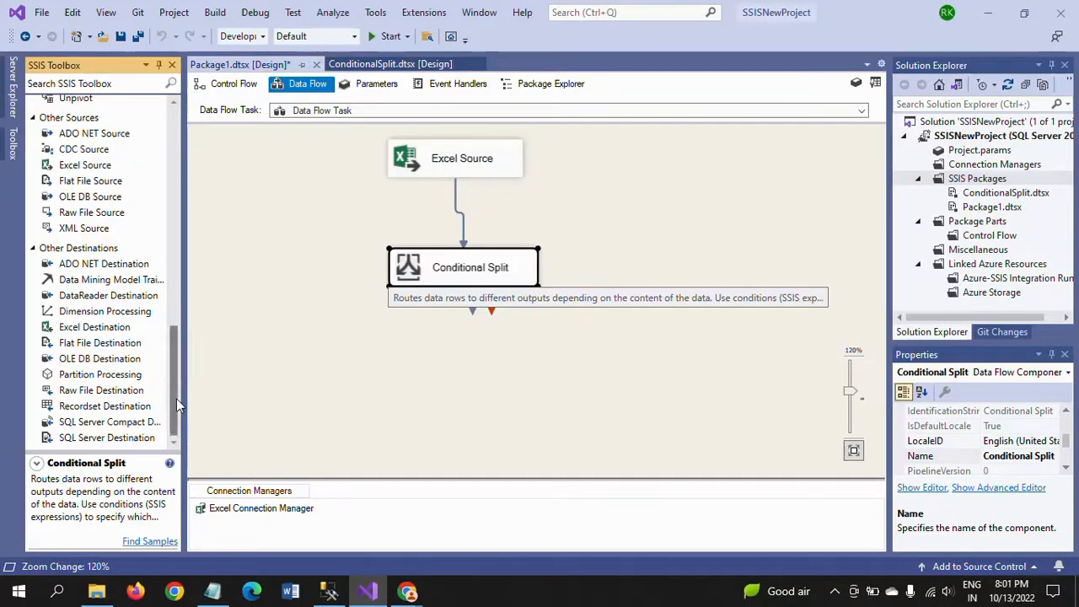
click(101, 361)
drag(101, 363, 297, 354)
drag(351, 378, 297, 357)
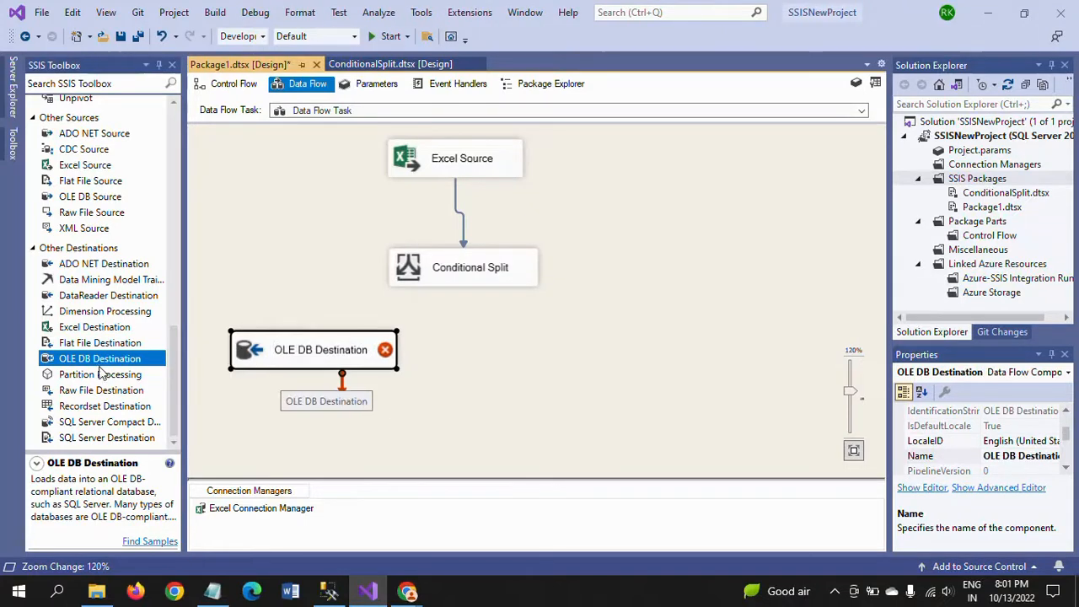
drag(96, 369, 706, 351)
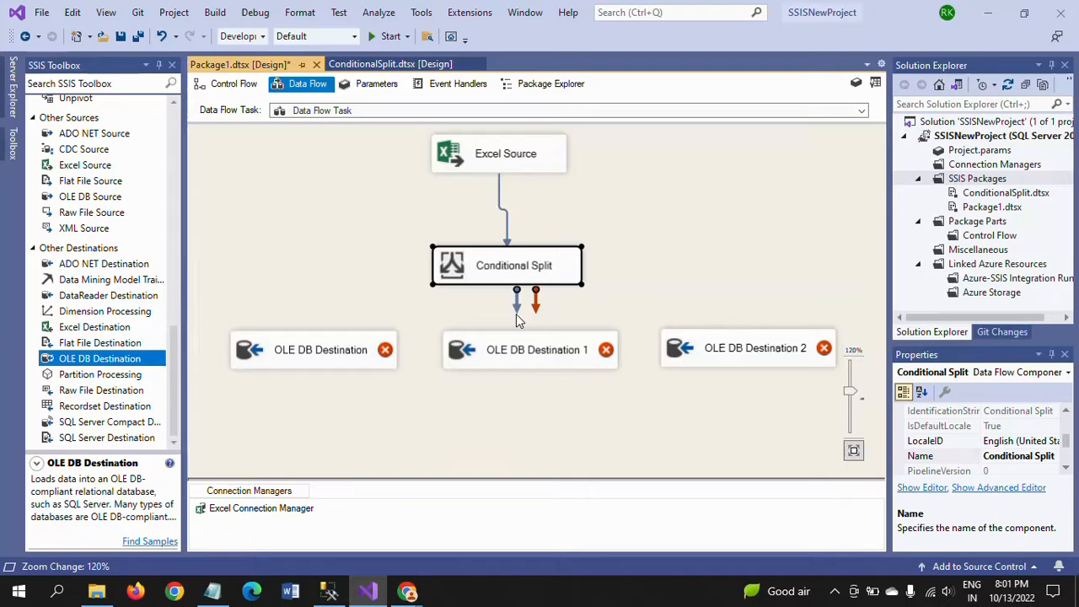
- Connect the Conditional Split's TestCricket output to the first OLE DB Destination
drag(517, 305, 325, 358)
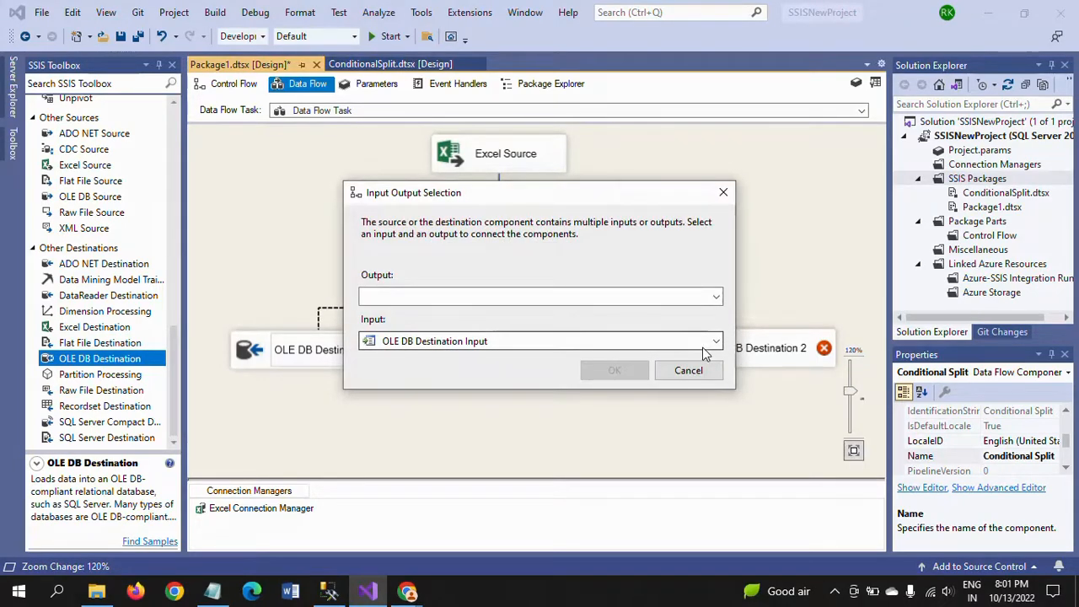
click(715, 298)
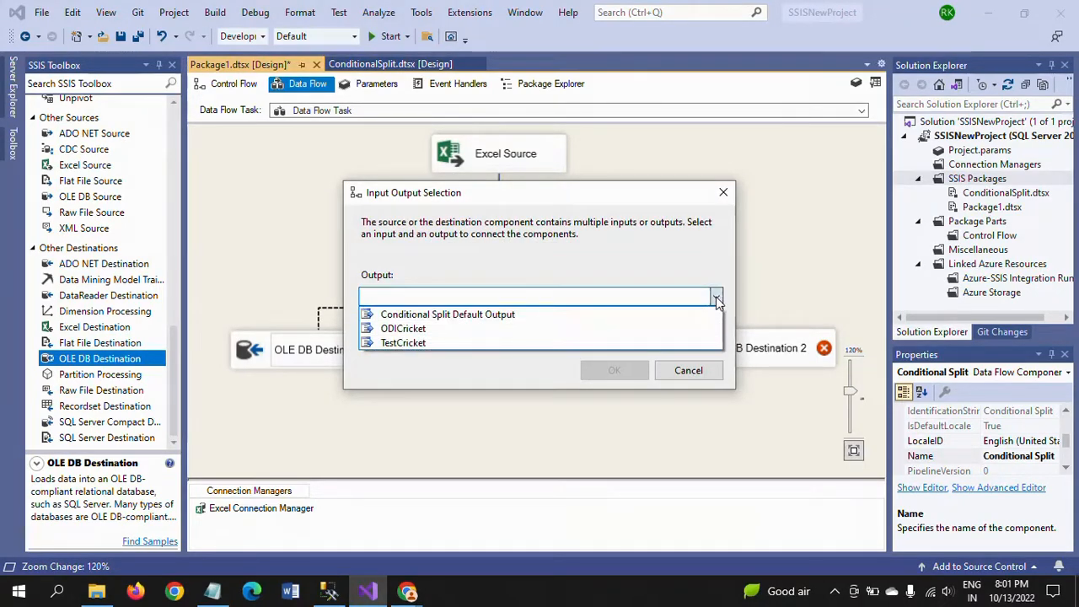
click(490, 342)
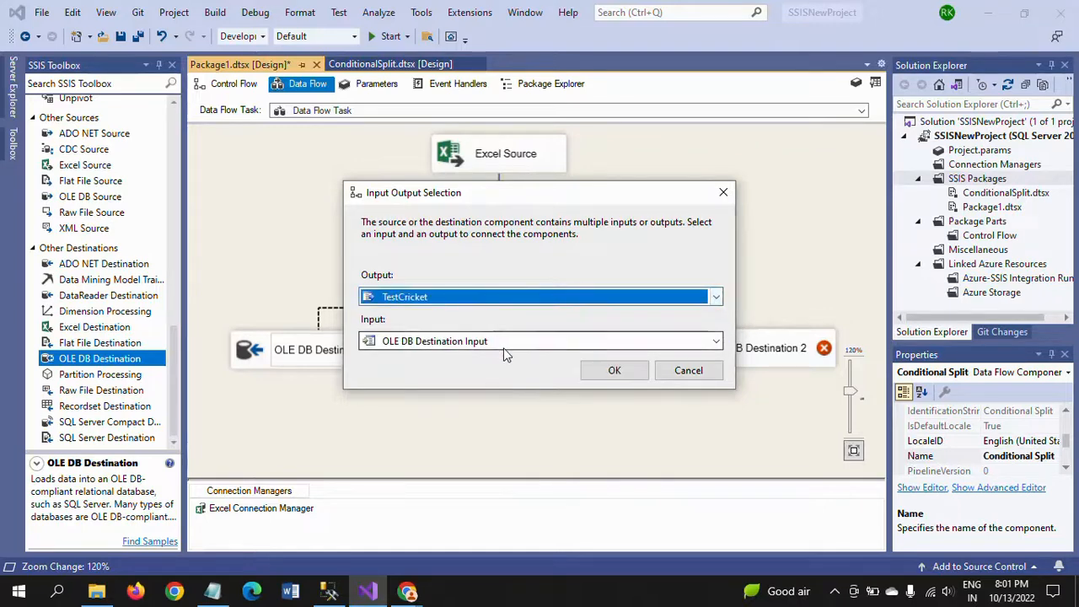
click(619, 376)
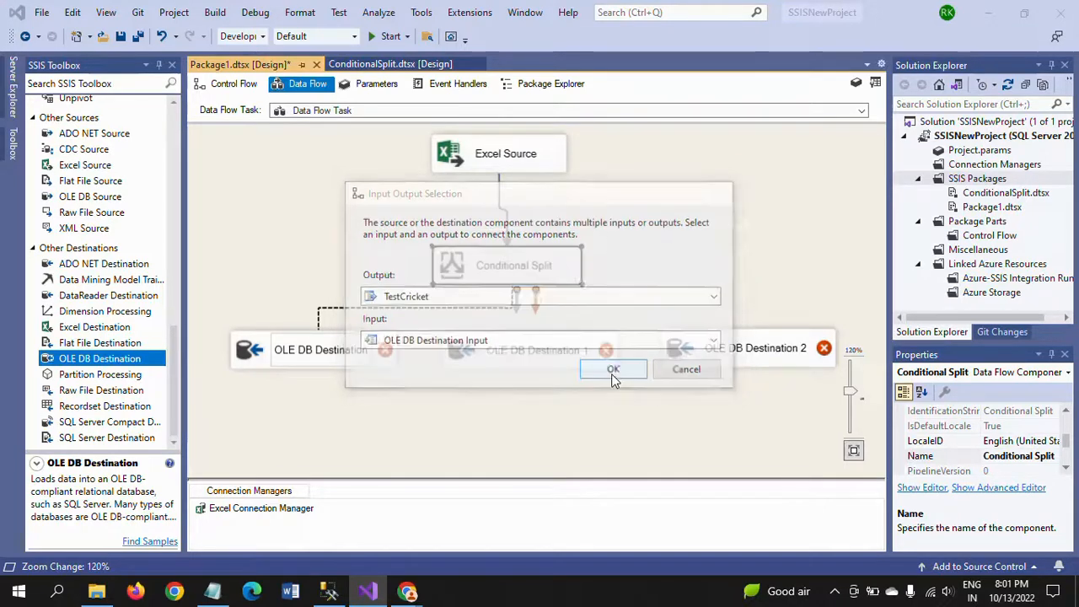
- Rename the OLE DB Destination that receives the TestCricket output as Test
click(315, 354)
double_click(314, 354)
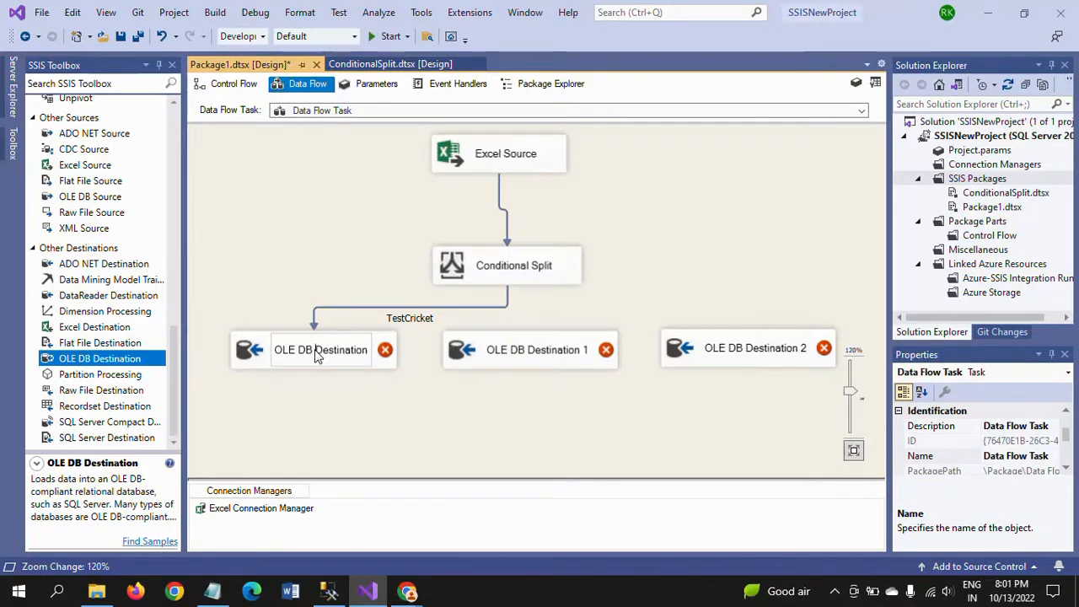
double_click(314, 354)
click(283, 359)
drag(279, 354, 368, 355)
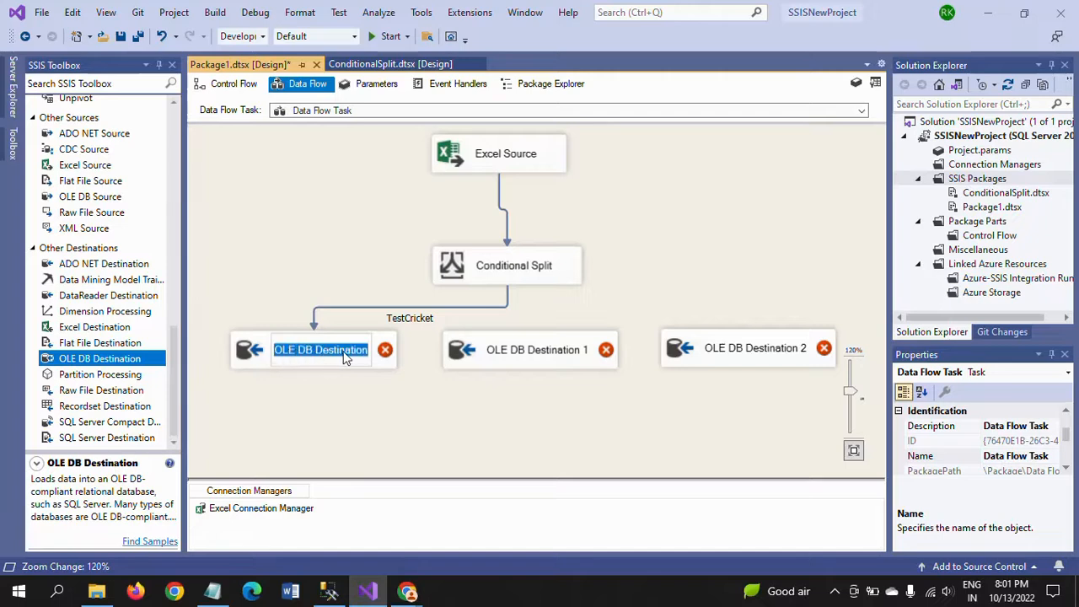
text(Test)
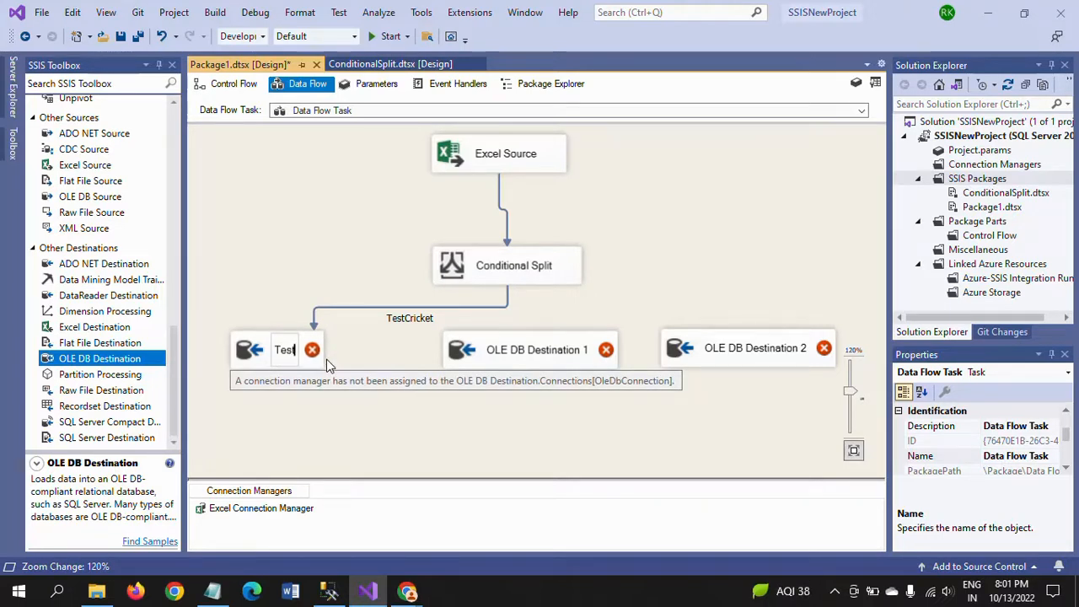
click(481, 442)
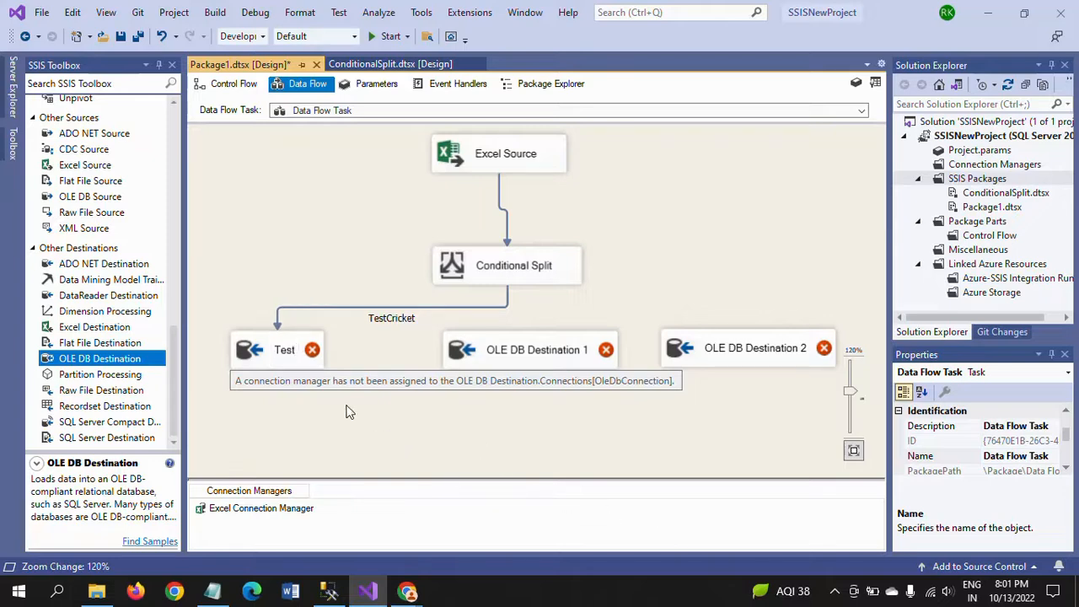
- Set the Test destination to use the ADMIN.Cricket connection and the [dbo].[TEST_Cricket] table
double_click(272, 354)
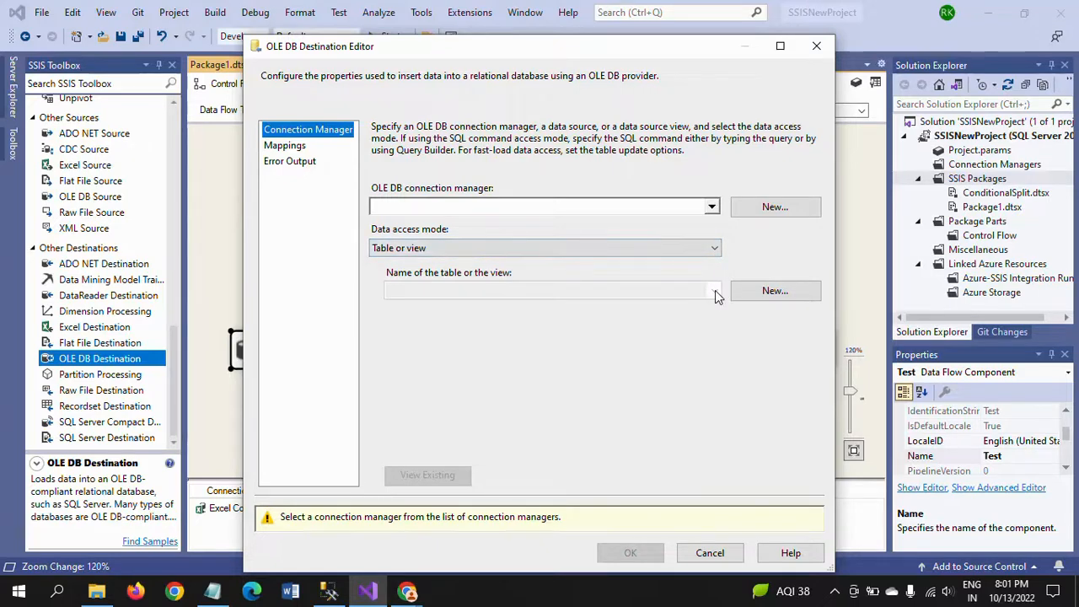
click(772, 208)
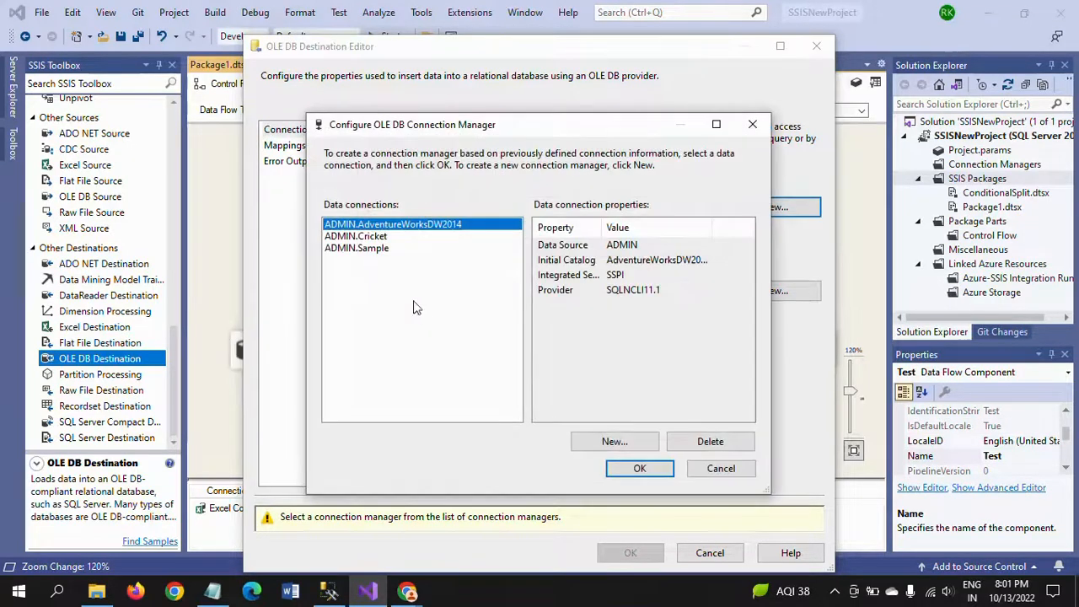
key(Down)
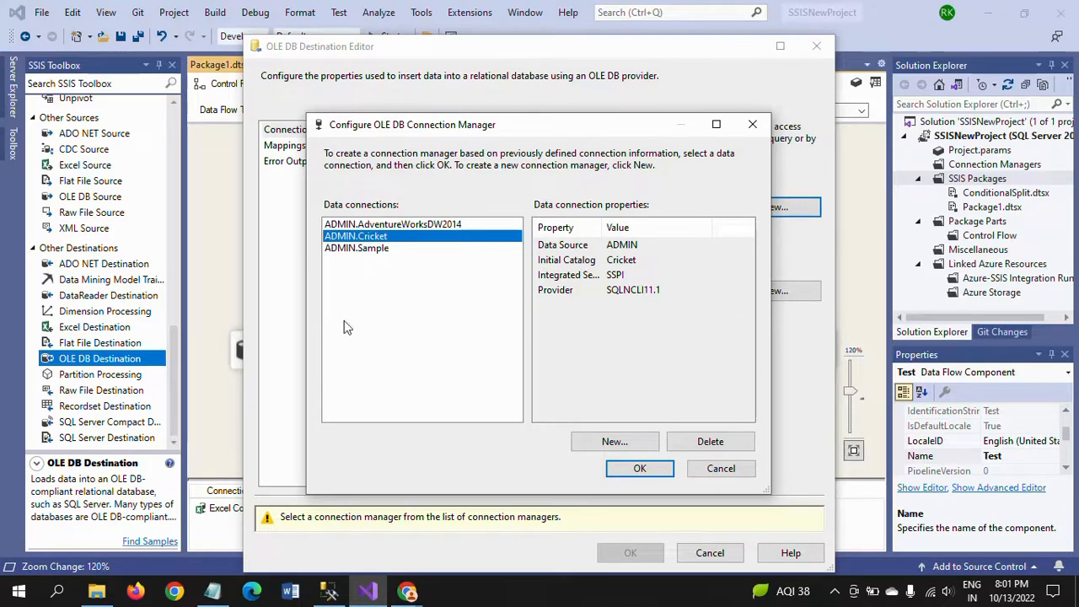
click(643, 469)
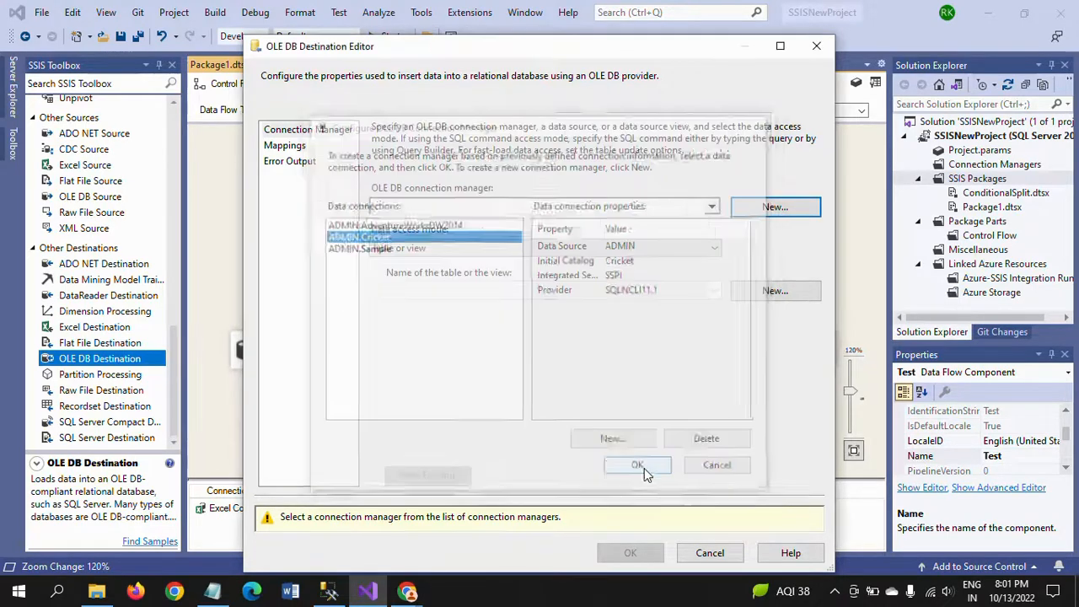
click(716, 291)
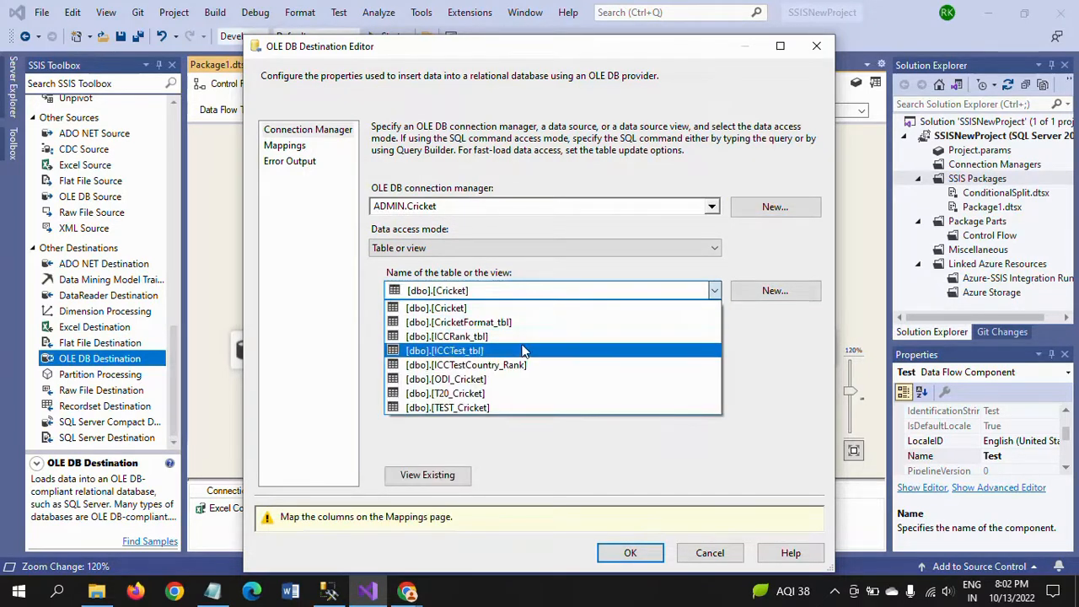
click(504, 407)
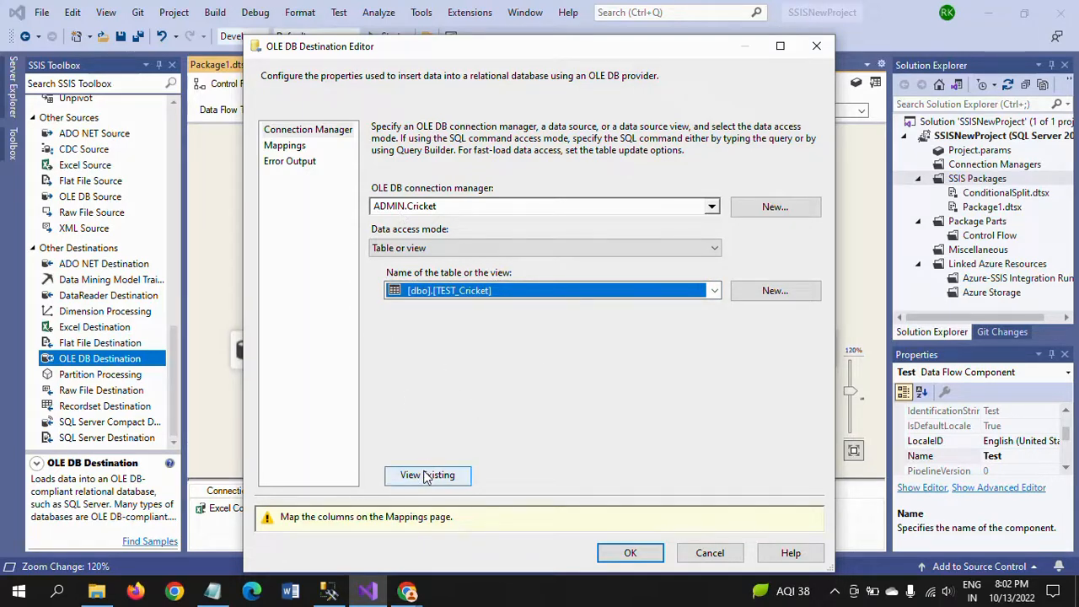
- Map the Format input column to the CricketFormat destination column in the Test destination and accept the mappings
click(285, 145)
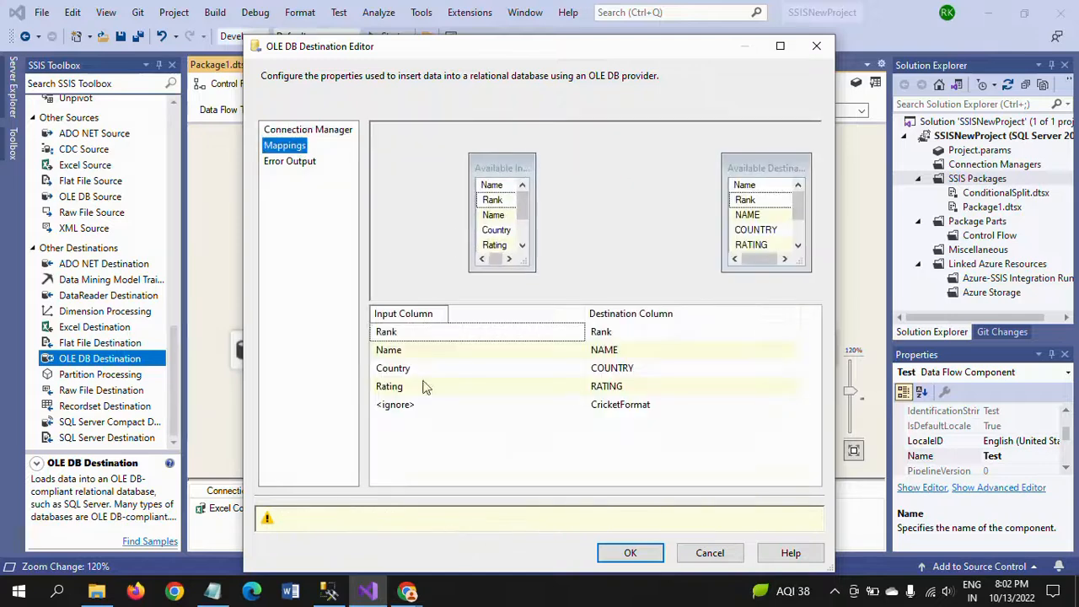
click(570, 334)
click(577, 333)
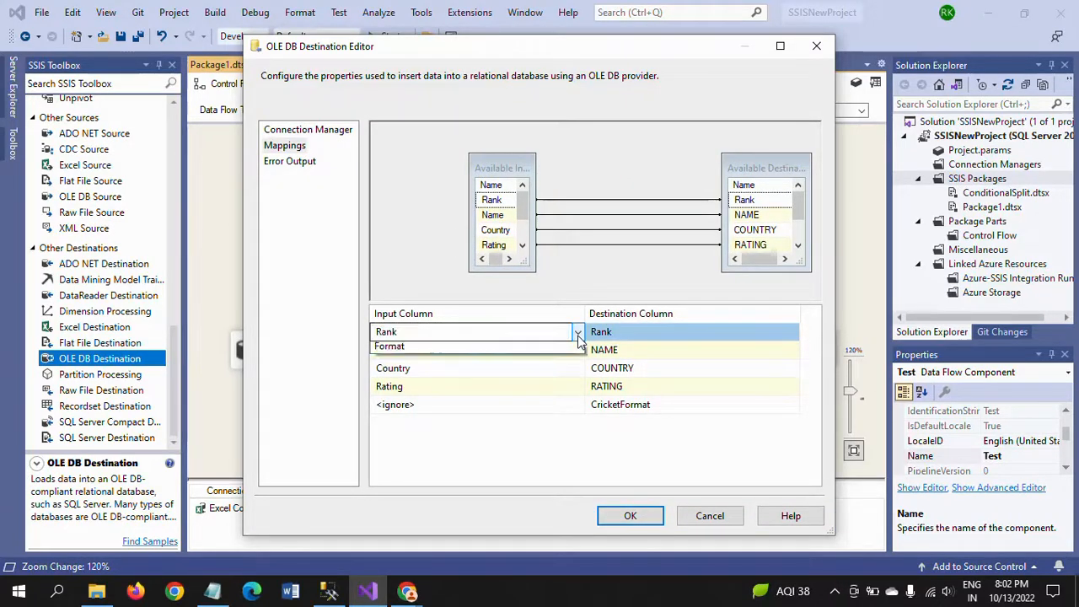
click(578, 334)
click(578, 334)
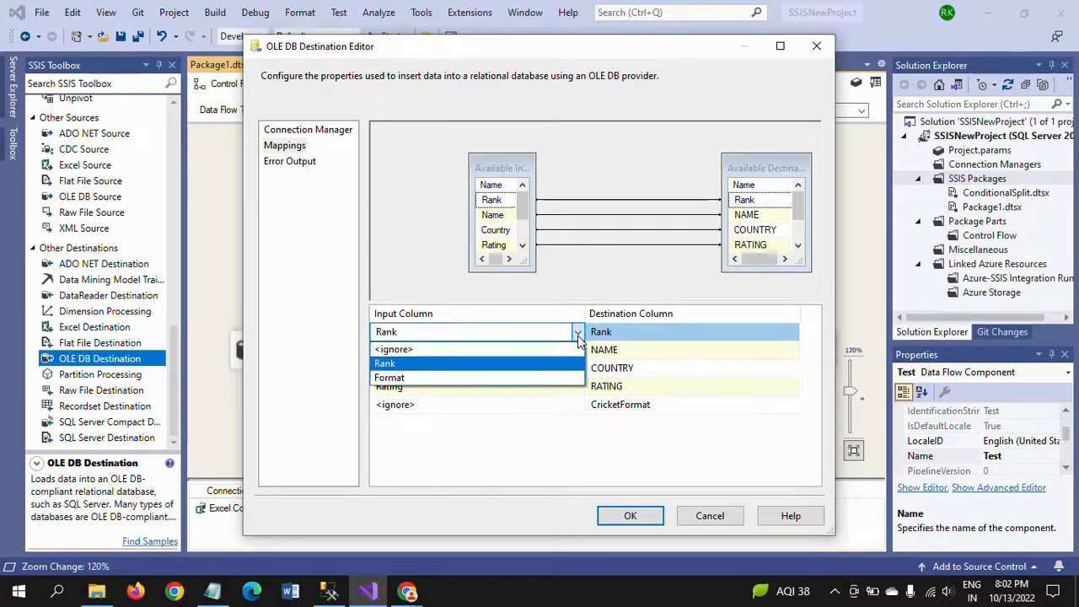
click(578, 336)
click(447, 408)
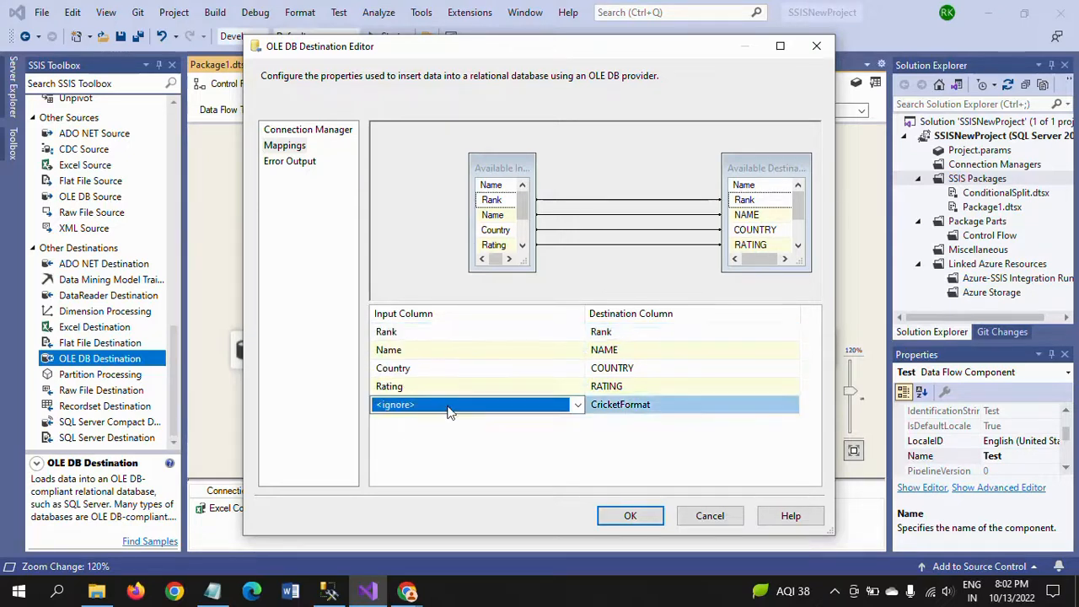
click(578, 405)
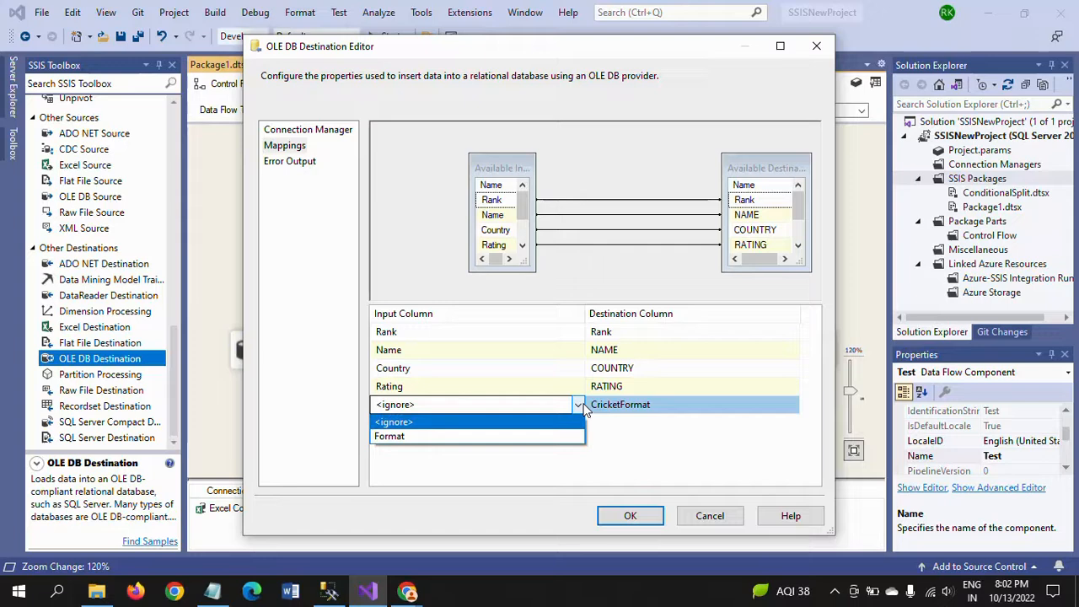
click(416, 437)
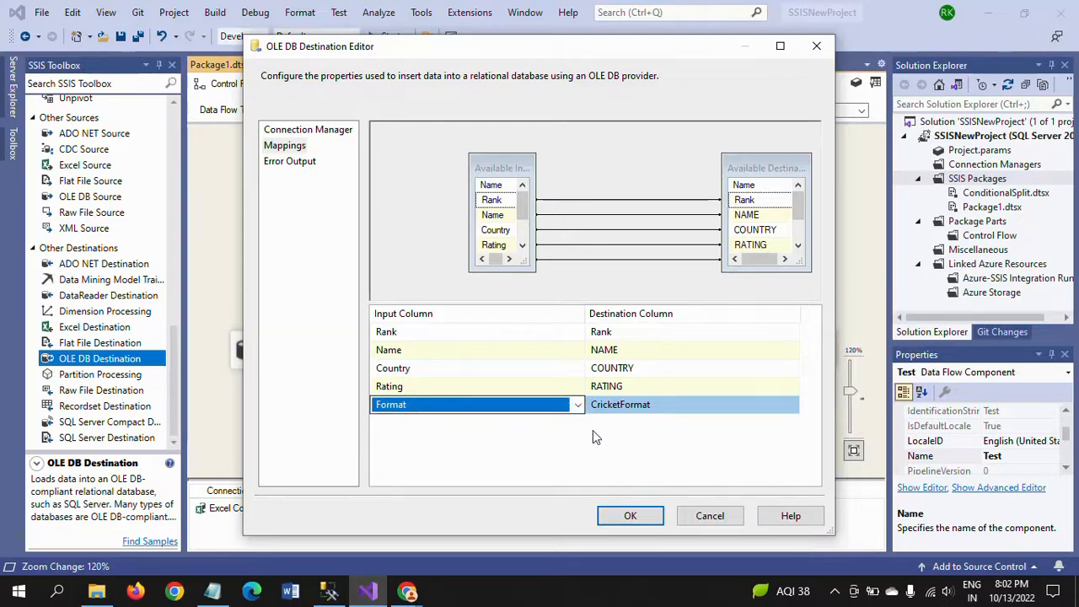
click(329, 590)
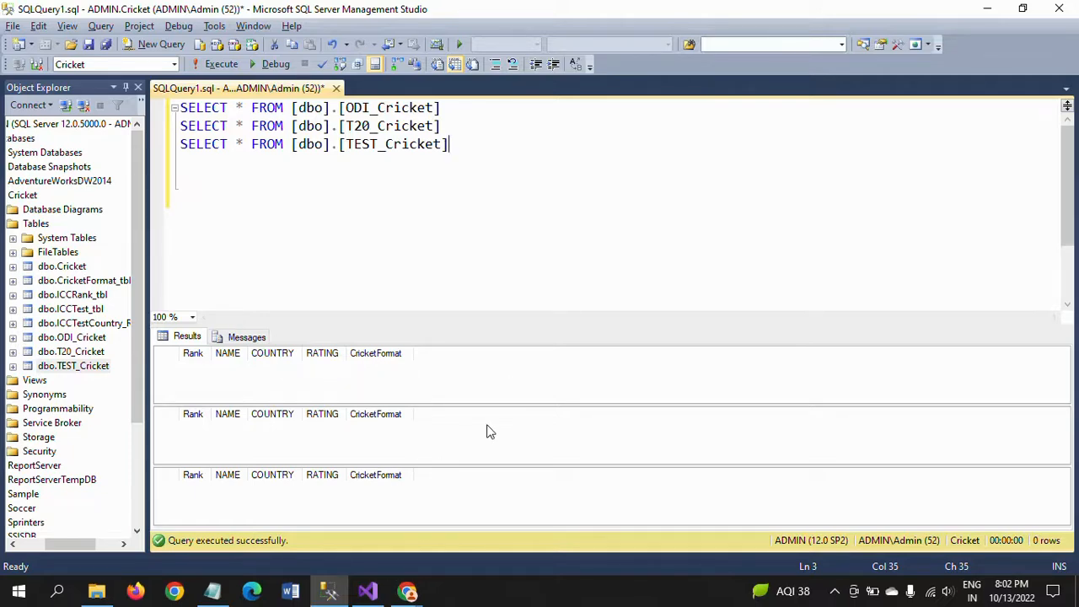
key(alt+Tab)
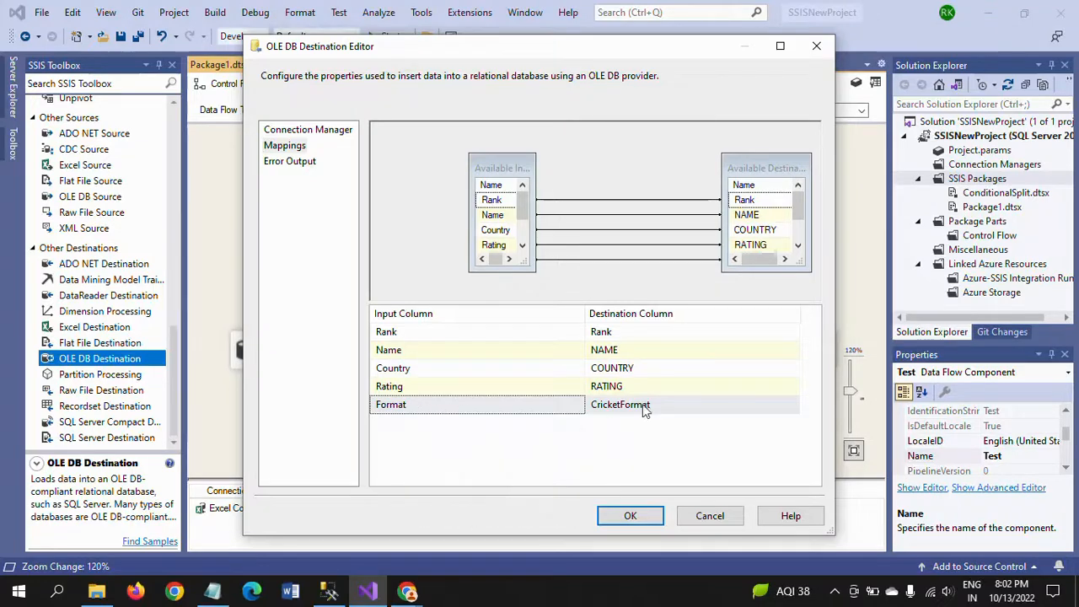
click(631, 516)
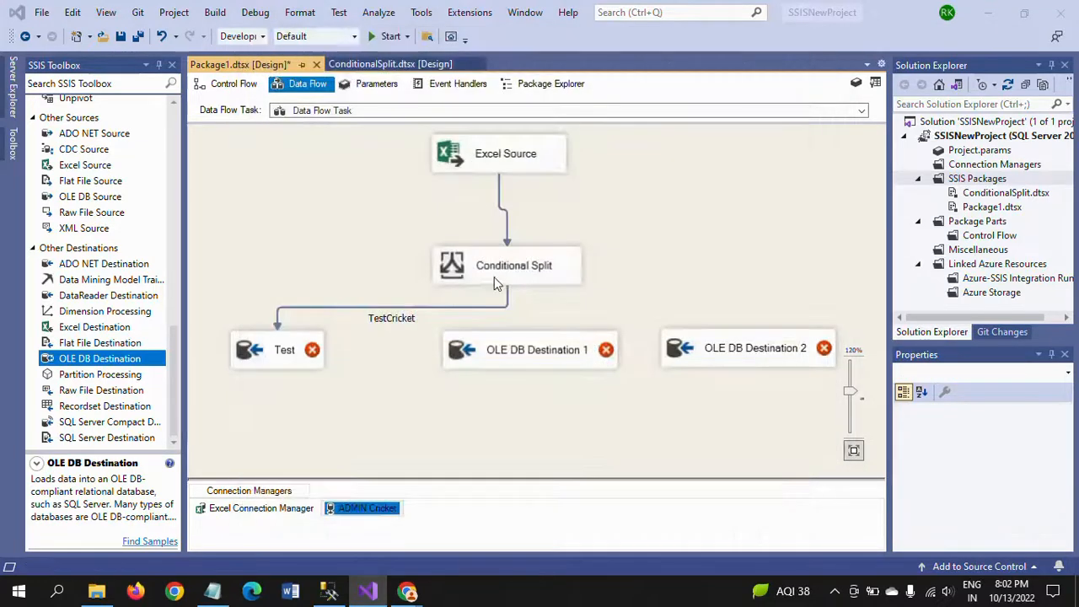
- Check the validation error on the Test destination and move the Conditional Split slightly upward
click(656, 267)
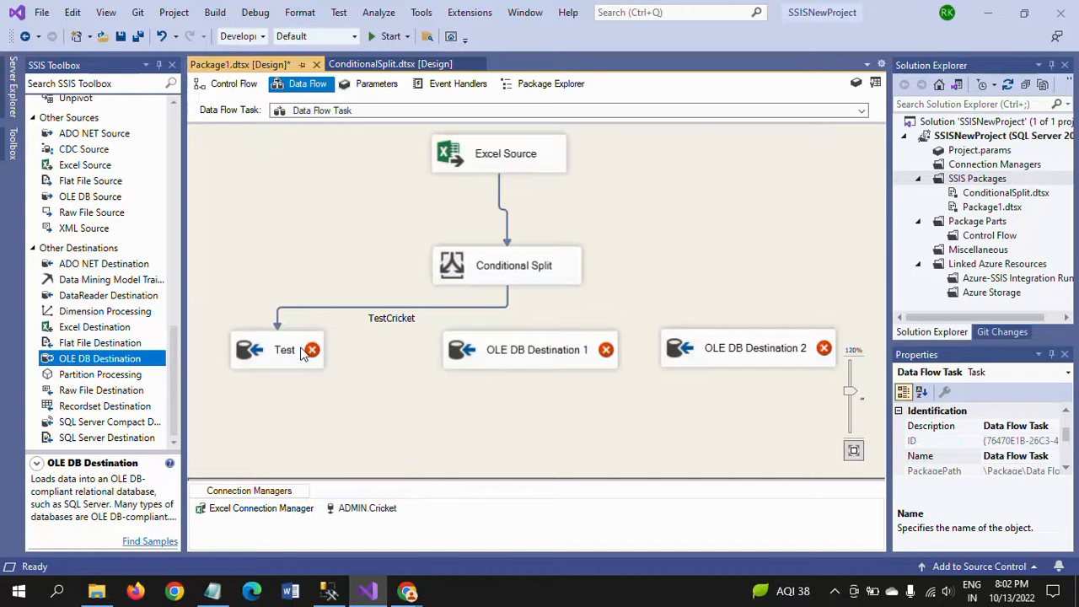
mouse_move(312, 354)
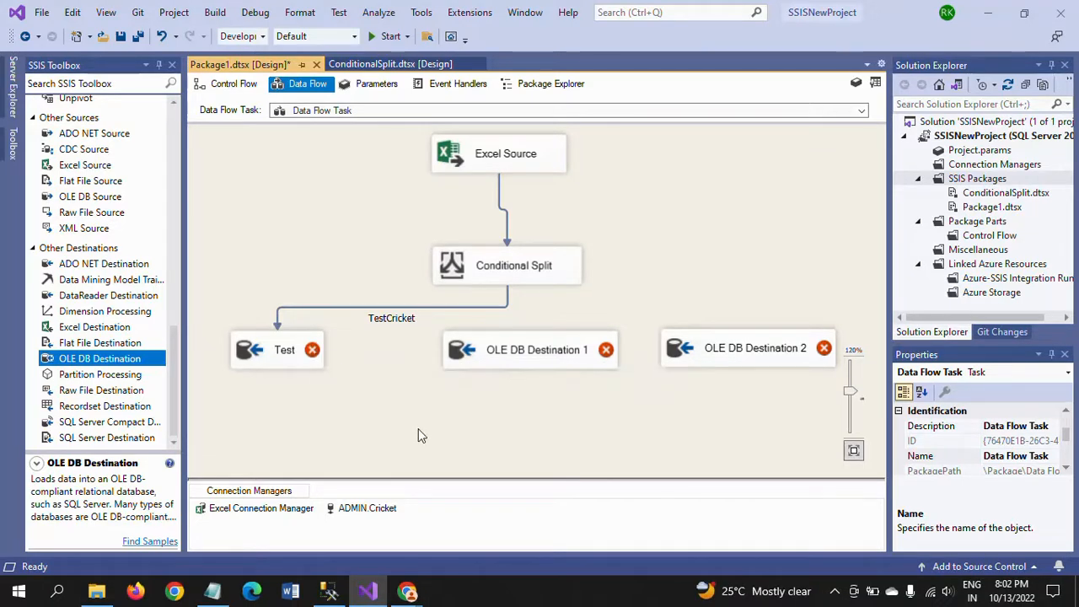
drag(513, 262, 513, 253)
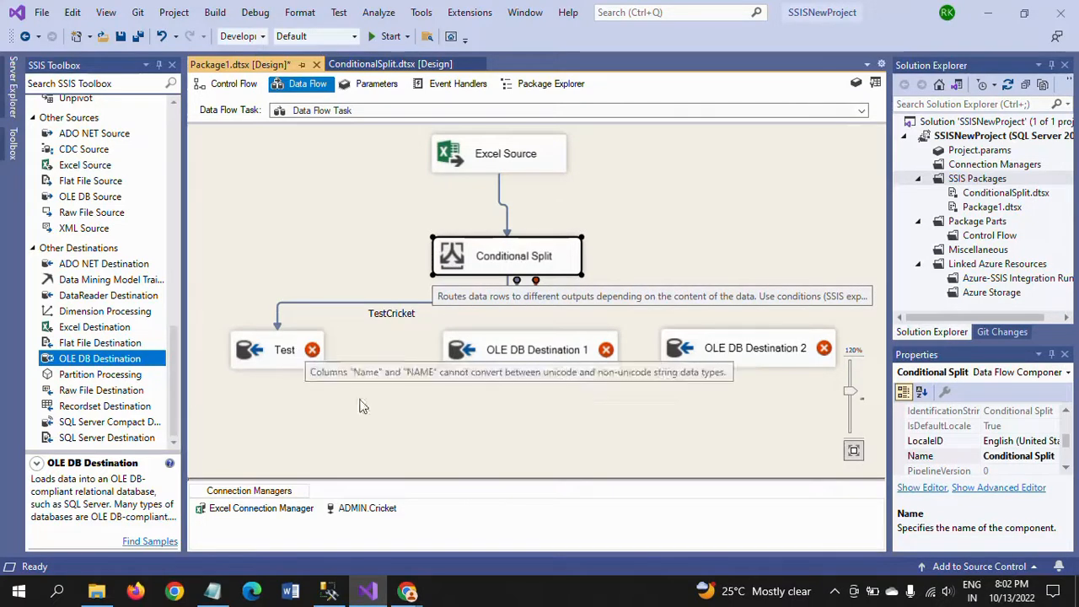
- Switch to SQL Server Management Studio and examine the column data types of the ODI_Cricket table
click(328, 590)
double_click(386, 108)
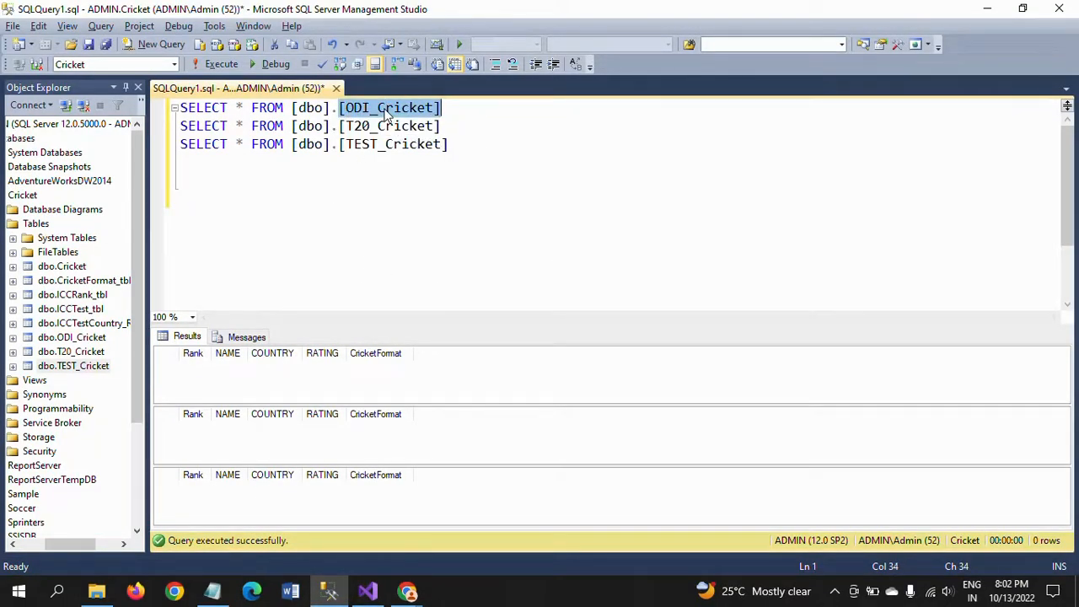
key(F5)
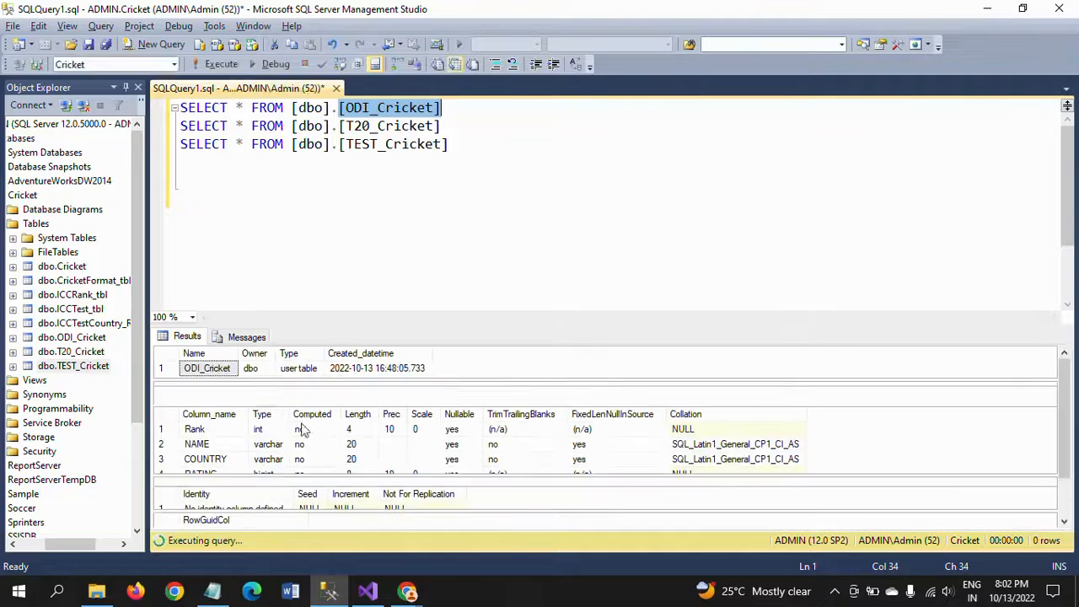
click(281, 435)
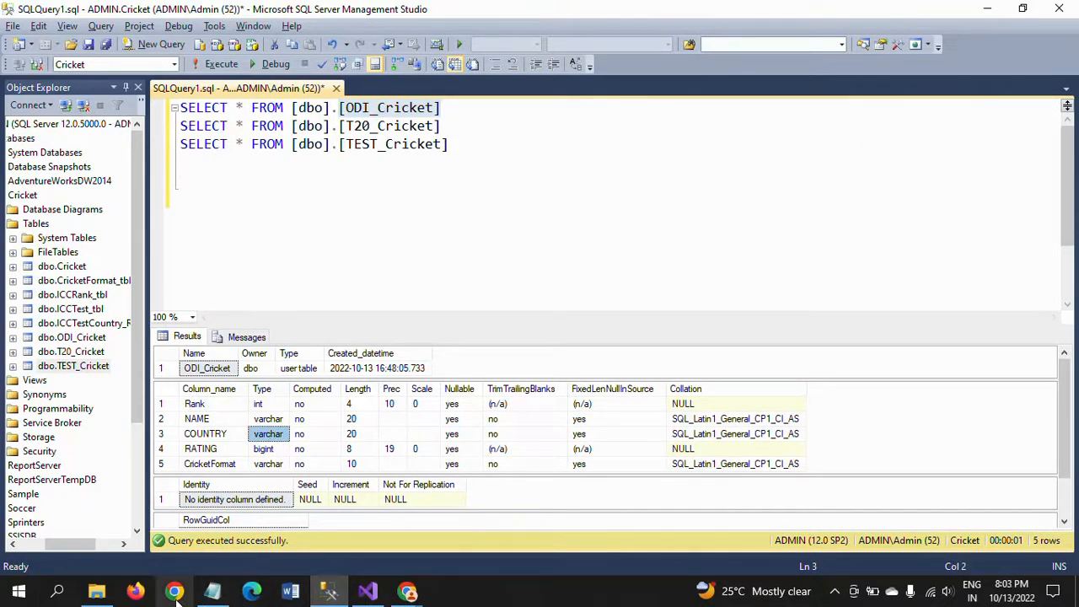
- Switch back to Visual Studio and delete the path between the Excel Source and the Conditional Split
click(367, 592)
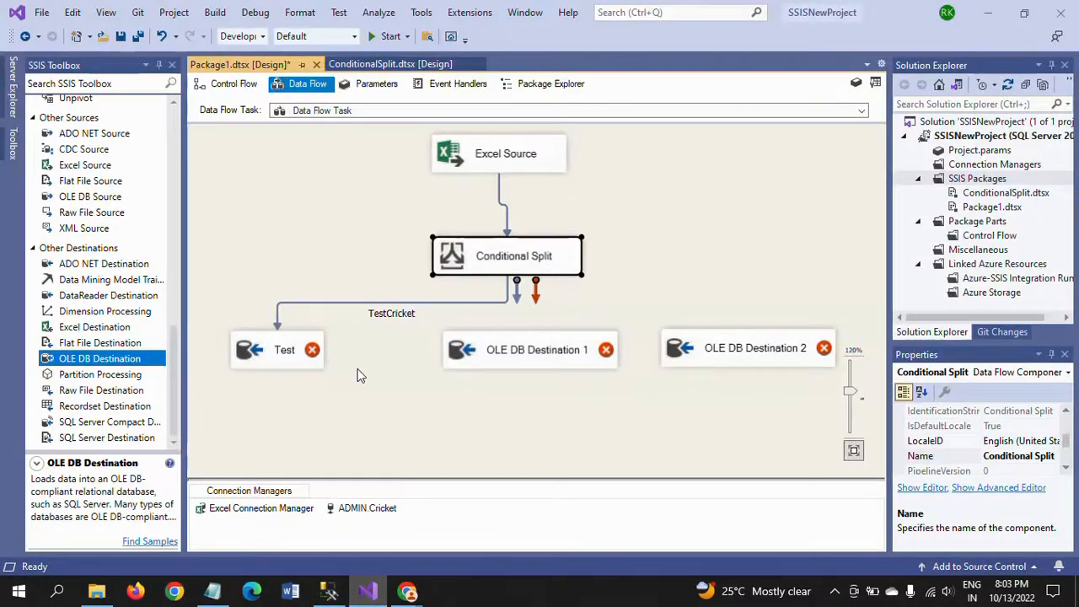
click(642, 226)
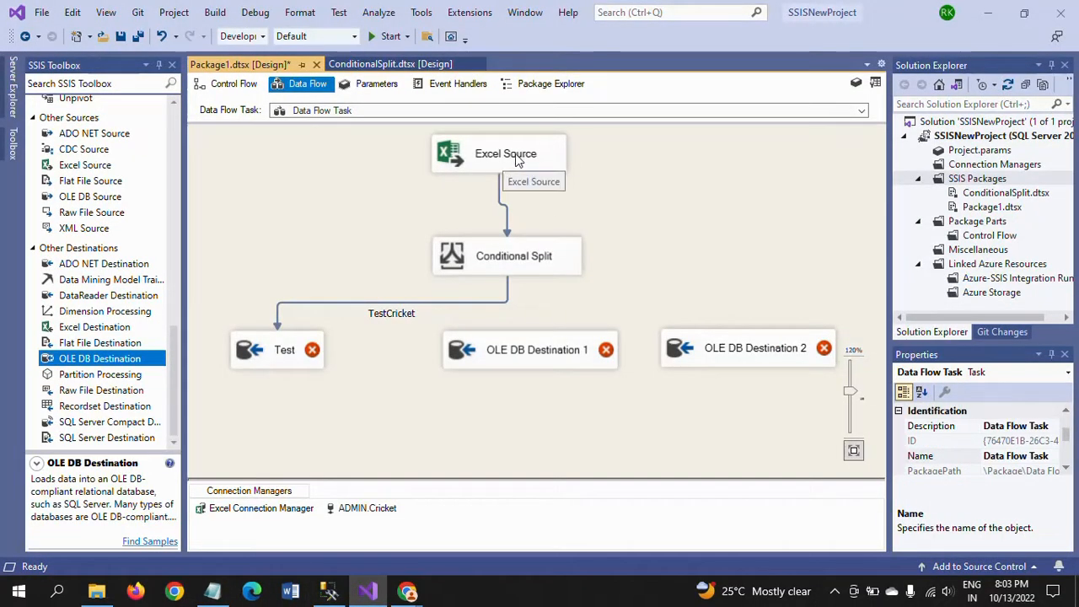
click(505, 214)
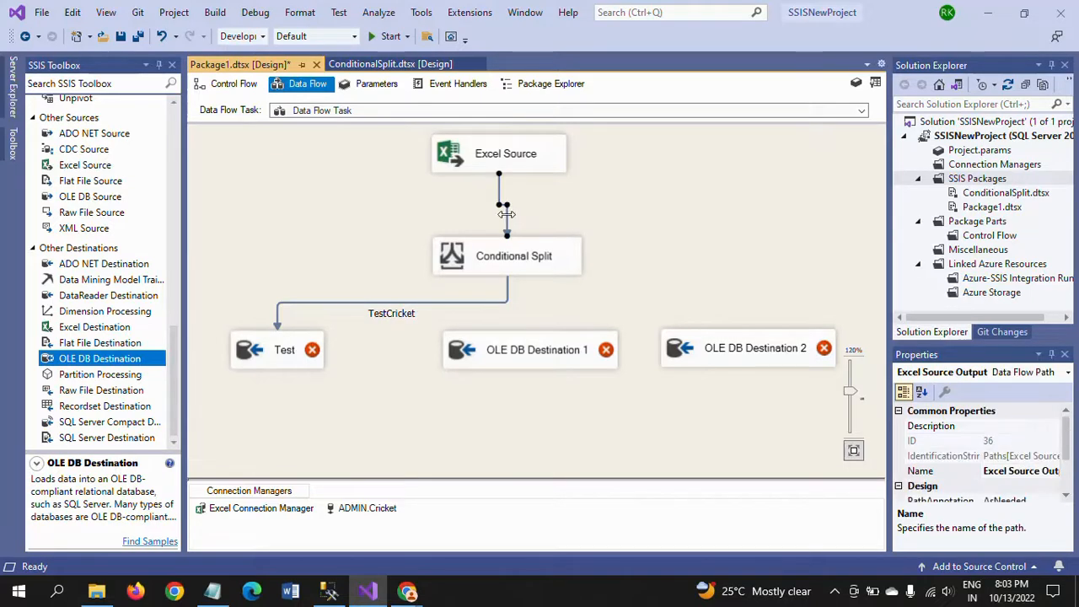
key(Delete)
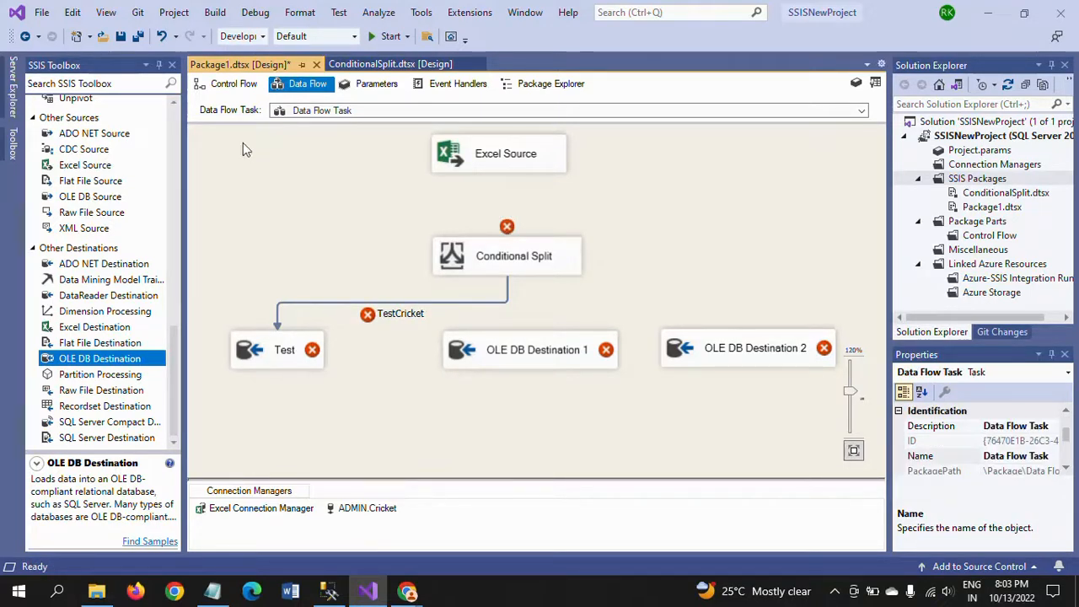
- Add a Data Conversion transformation beside the Excel Source and connect the Excel Source's output to it
click(176, 157)
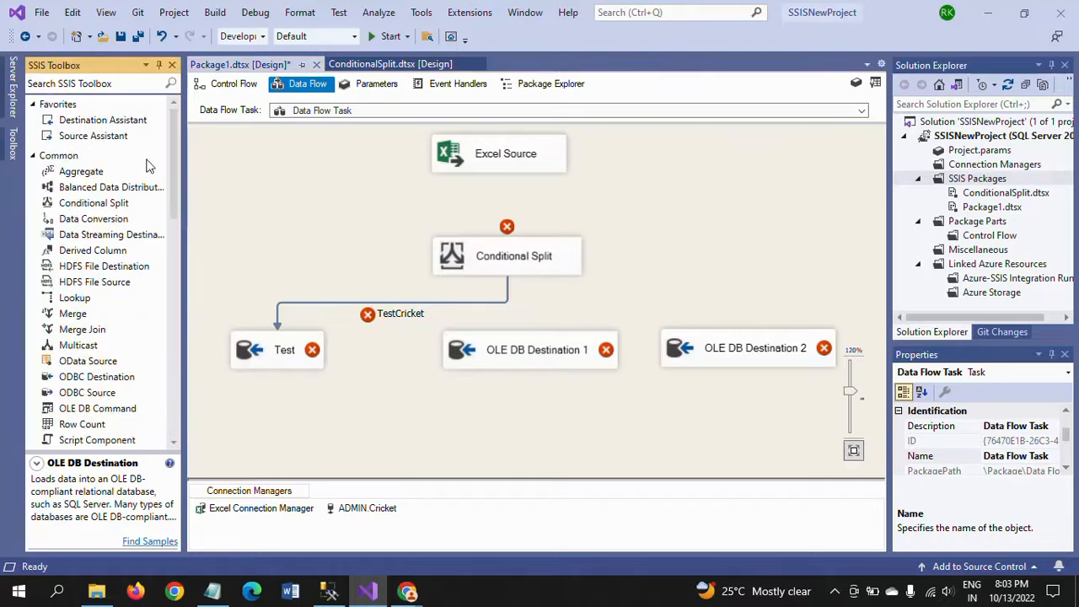
click(92, 221)
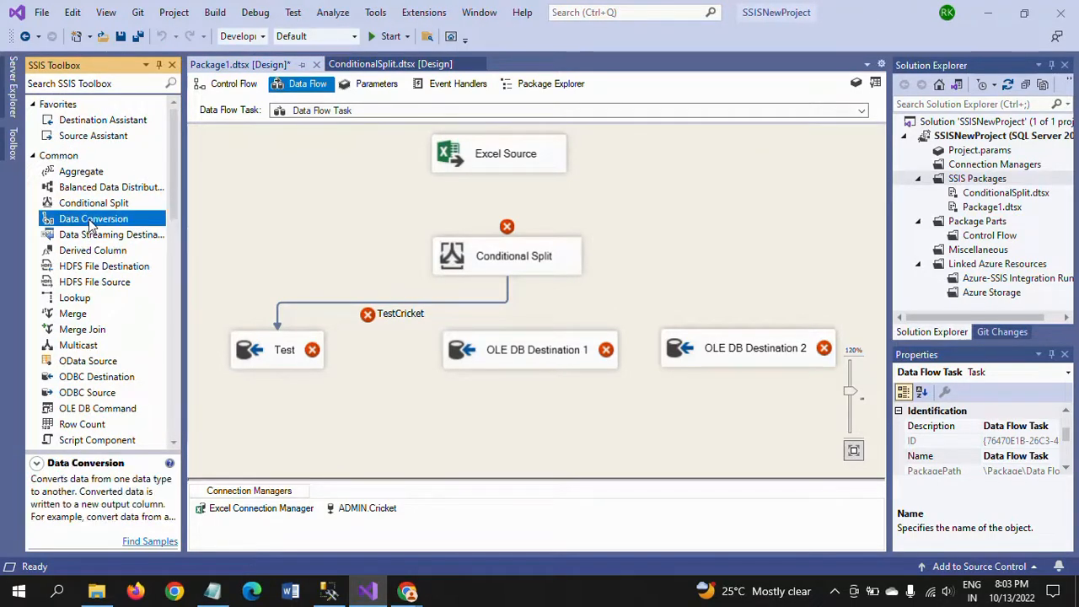
drag(92, 224, 639, 143)
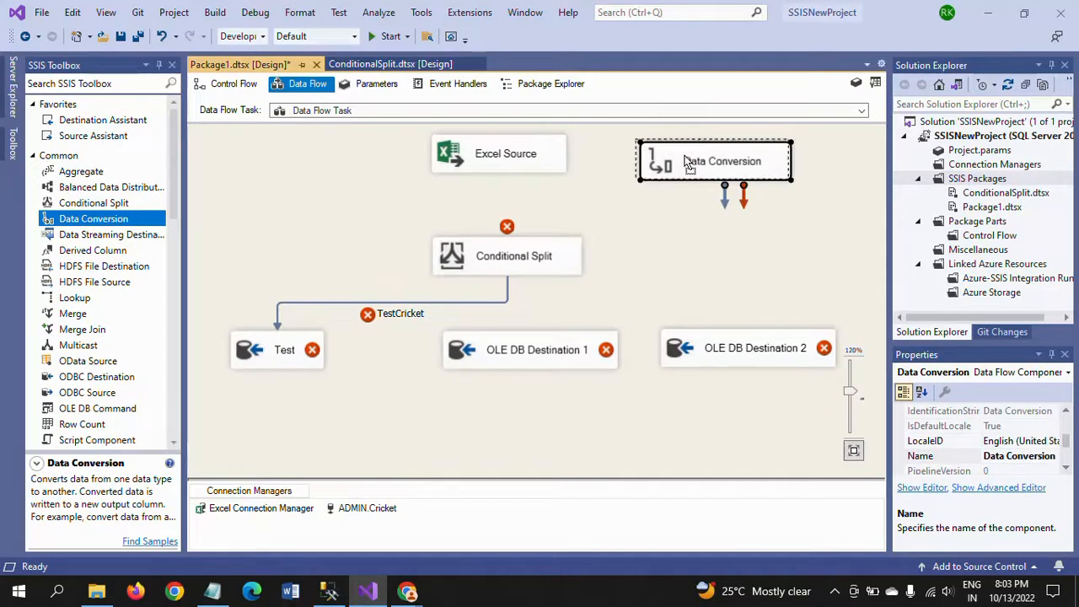
click(546, 165)
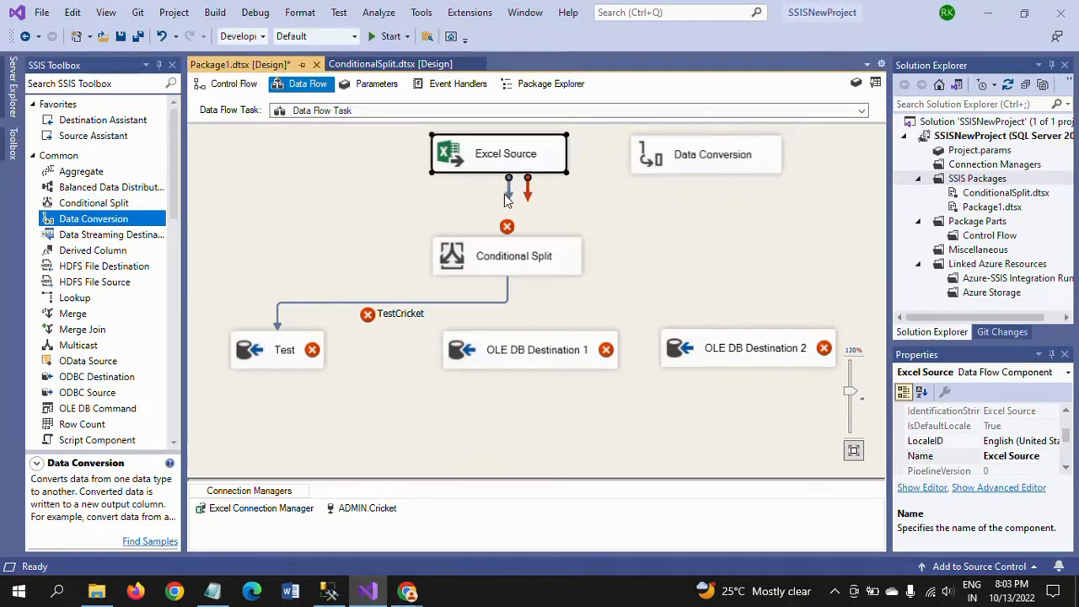
drag(508, 189, 645, 159)
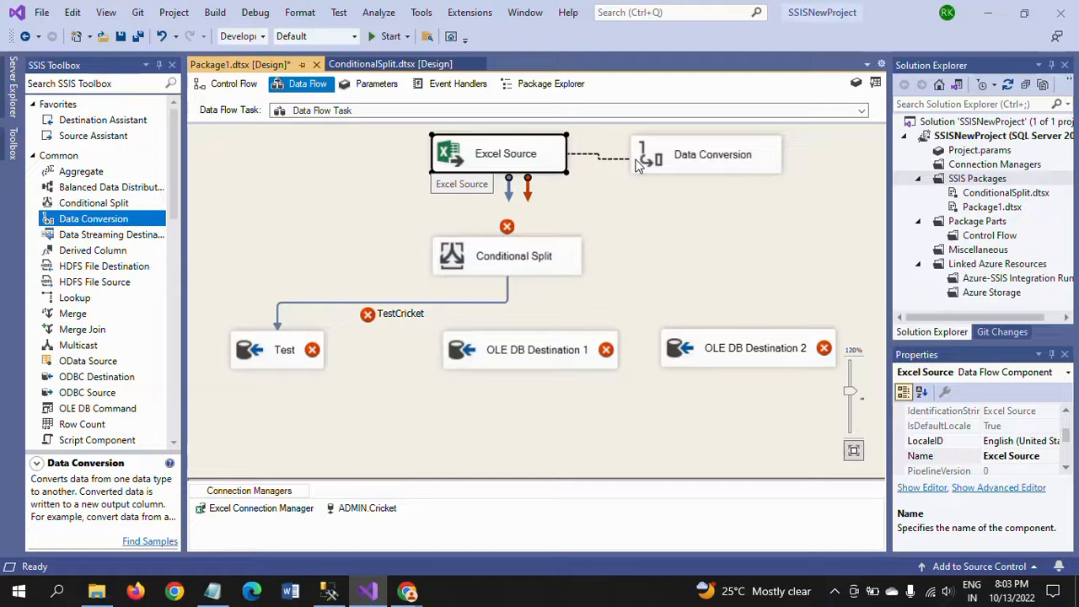
- Include all available input columns in the Data Conversion and set Rank's data type to four-byte signed integer
double_click(686, 156)
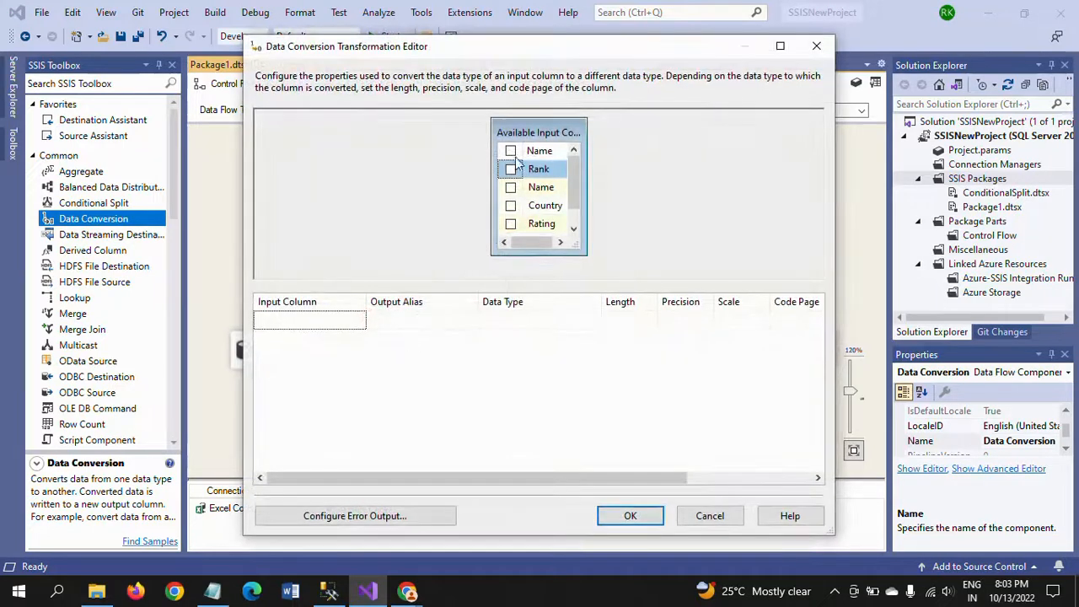
click(510, 150)
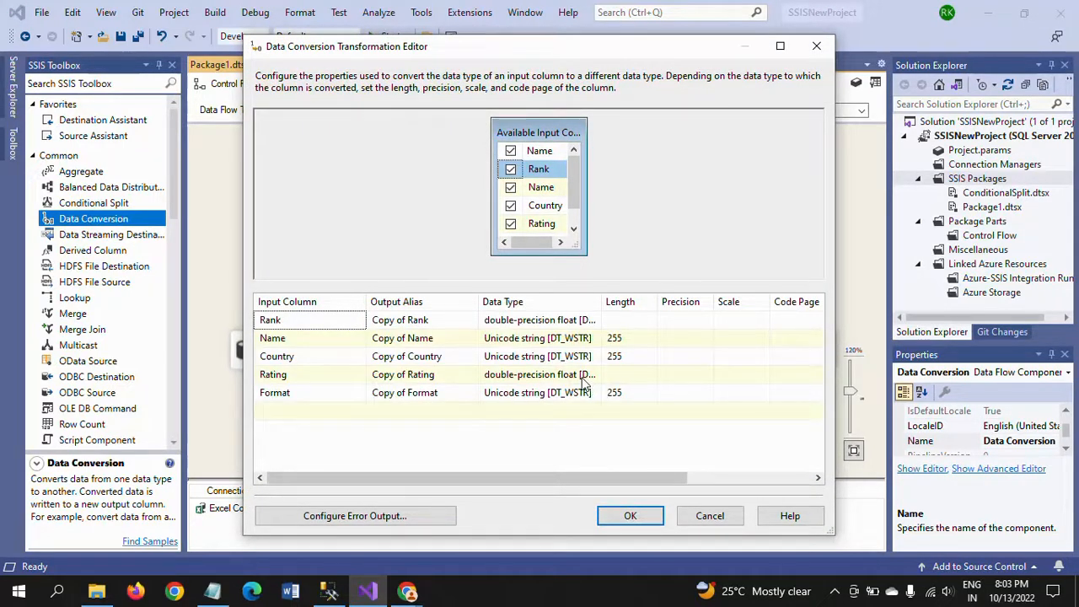
click(564, 322)
click(594, 320)
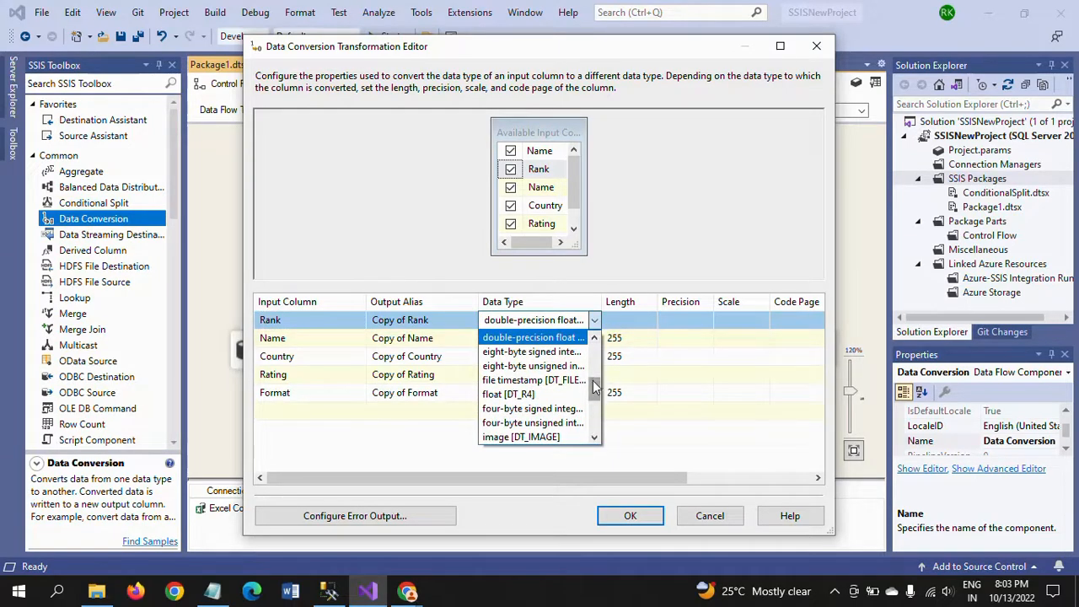
click(561, 410)
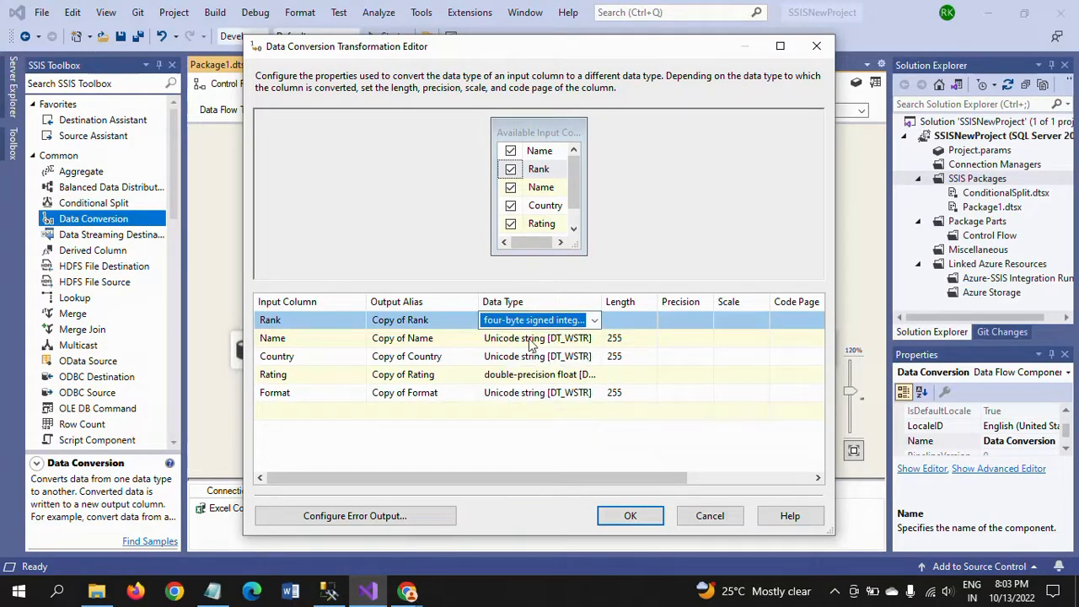
- Convert the Name column to string [DT_STR] with a length of 50
click(584, 339)
click(594, 338)
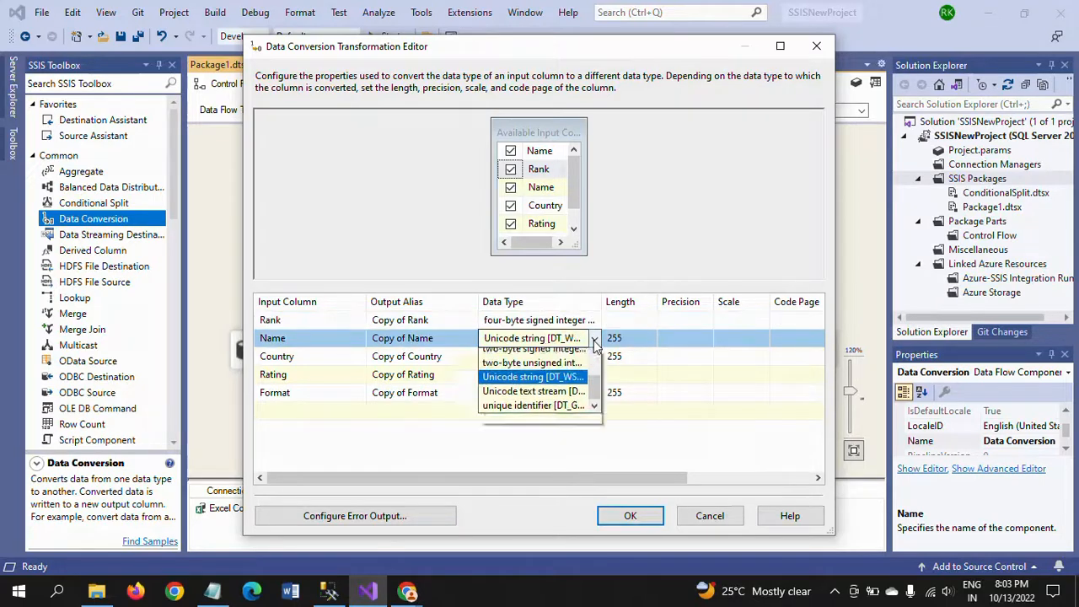
click(539, 370)
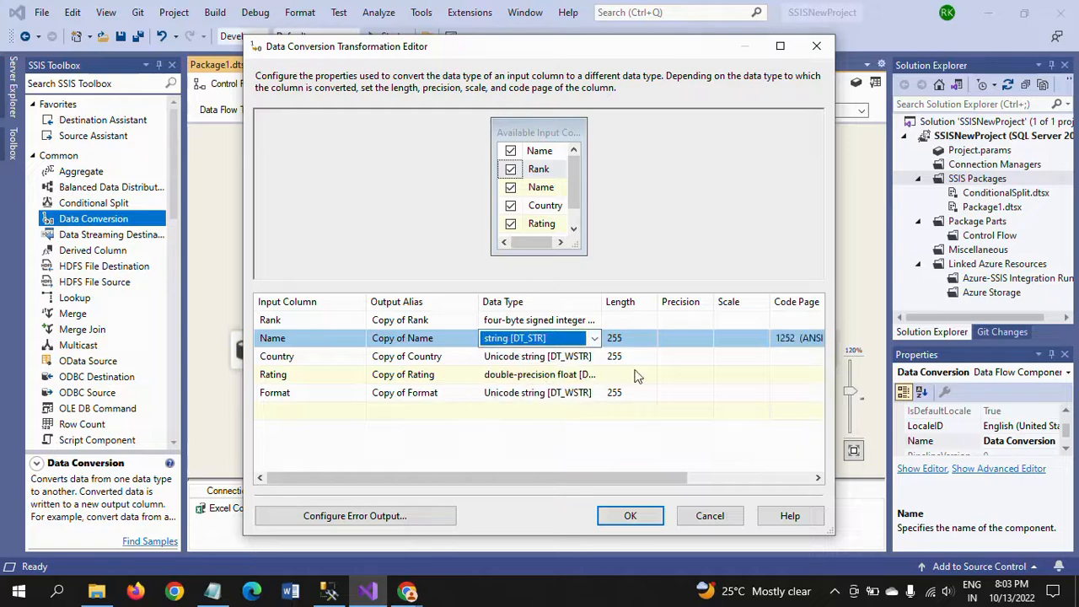
click(637, 337)
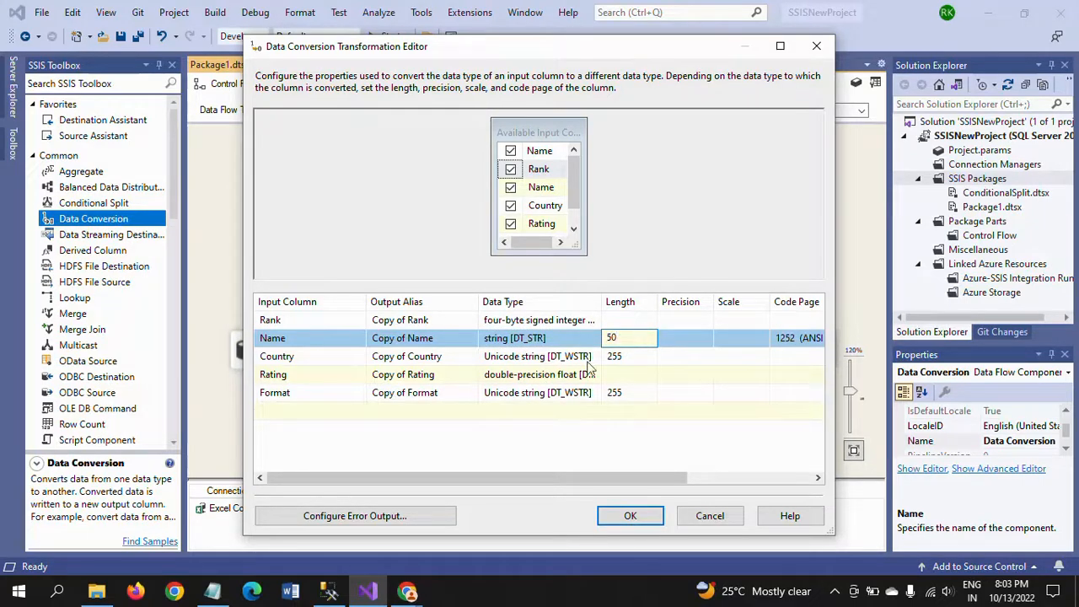
text(50)
- Convert the Country and Format columns to string [DT_STR] and set Country's length to 50
click(529, 360)
click(594, 355)
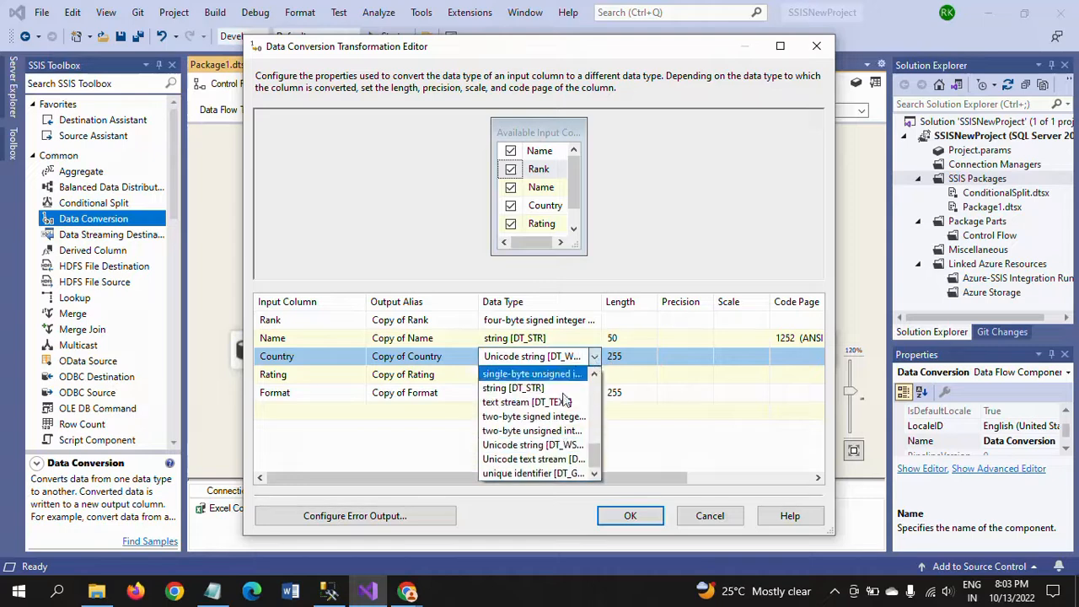
click(548, 388)
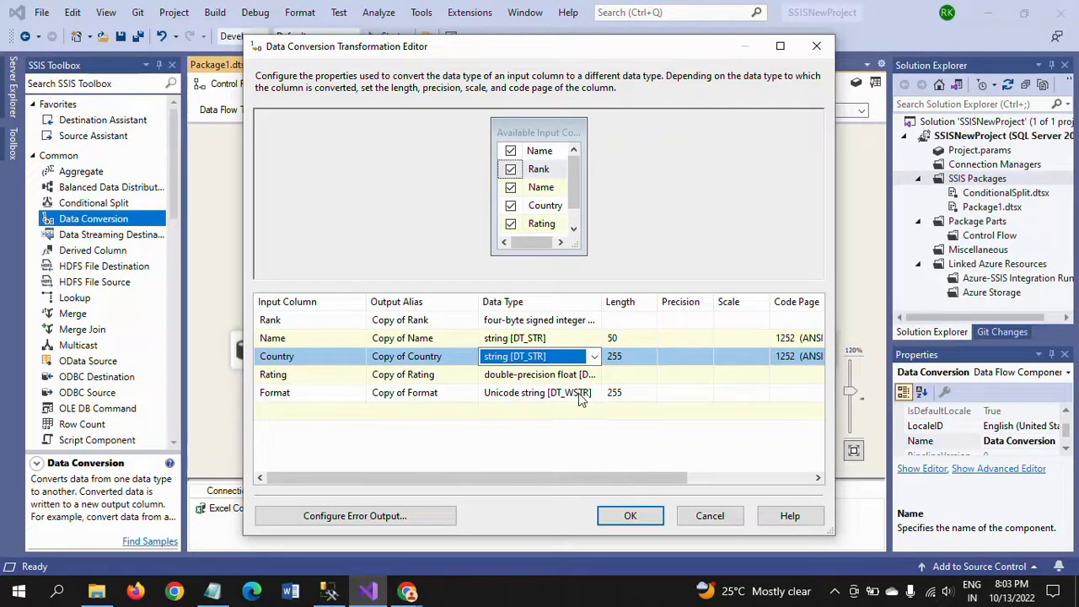
click(578, 396)
click(594, 392)
click(556, 423)
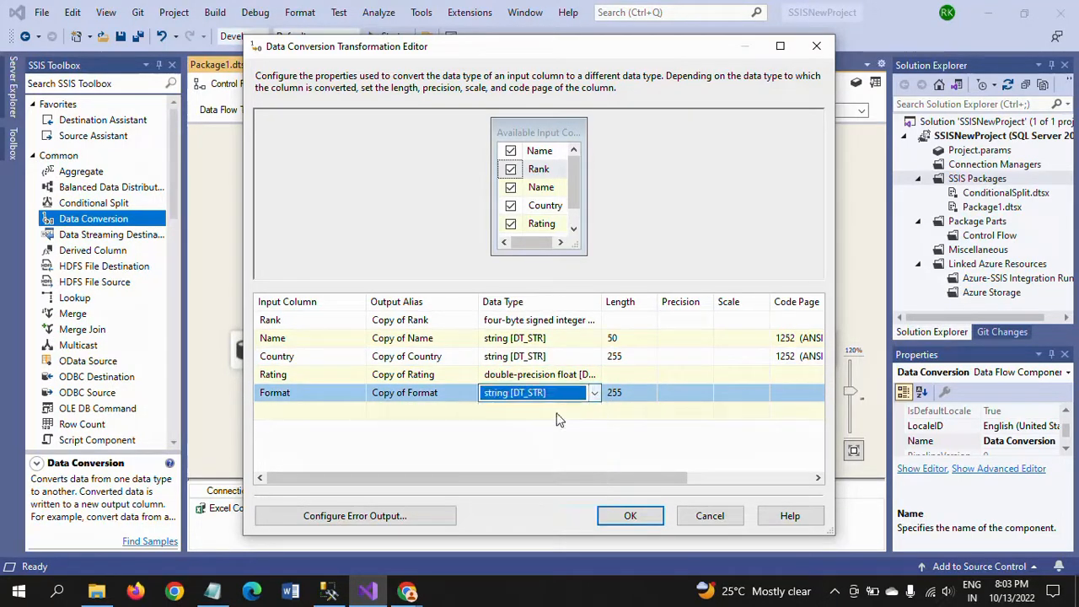
click(631, 356)
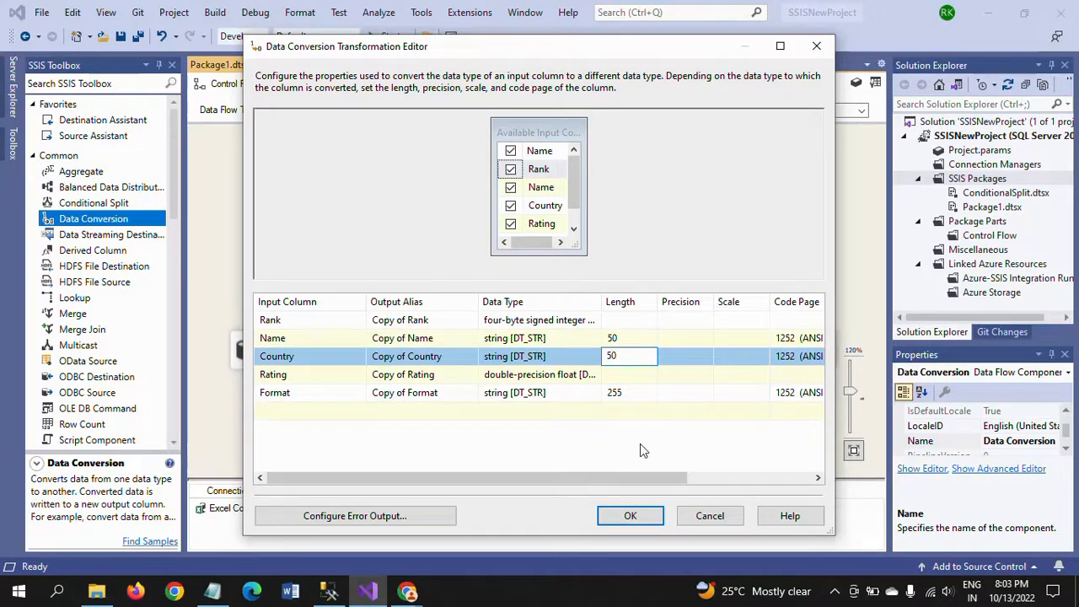
- Set the Format column's length to 50 and Rating's data type to four-byte signed integer, and apply the Data Conversion settings
text(50)
click(641, 392)
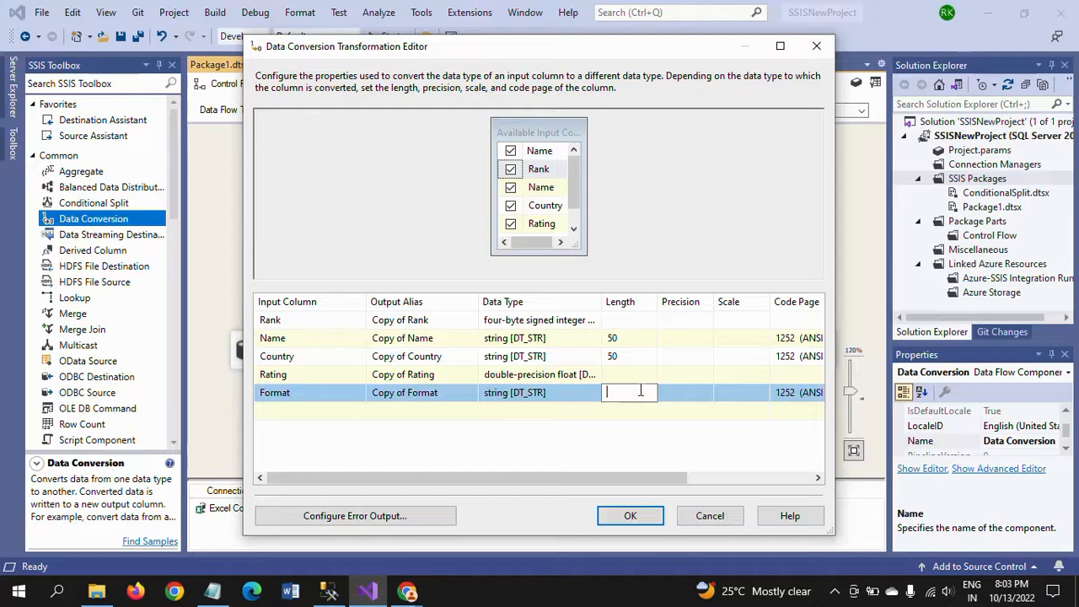
click(548, 433)
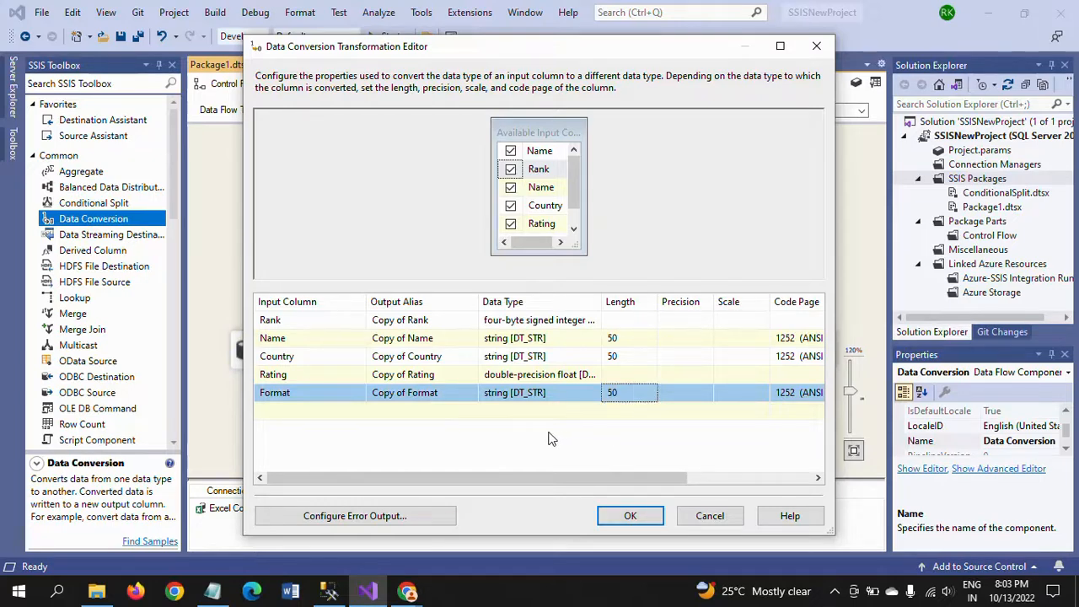
click(545, 377)
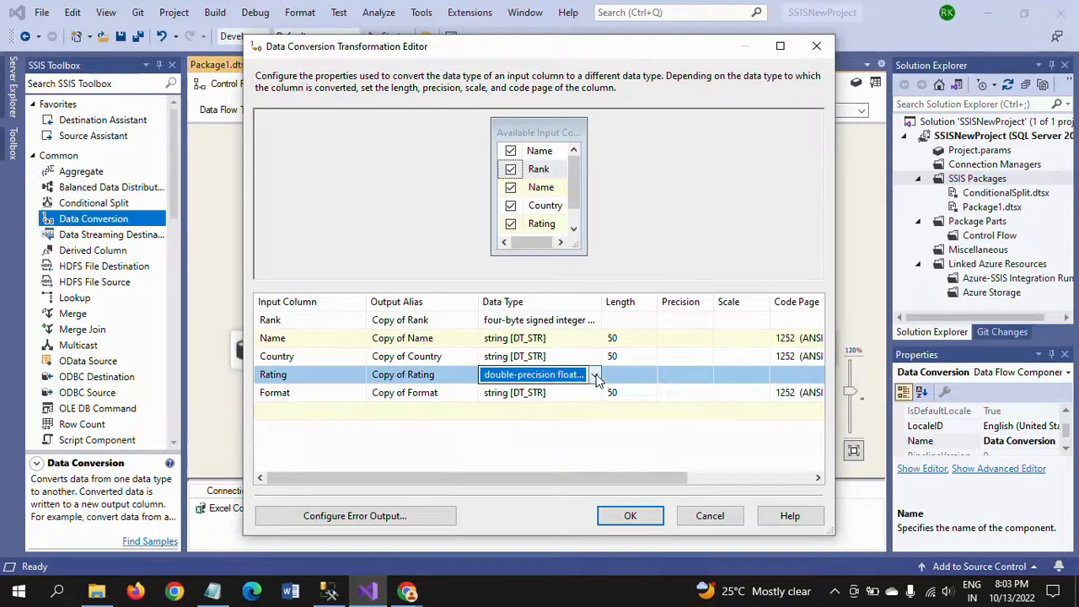
click(595, 375)
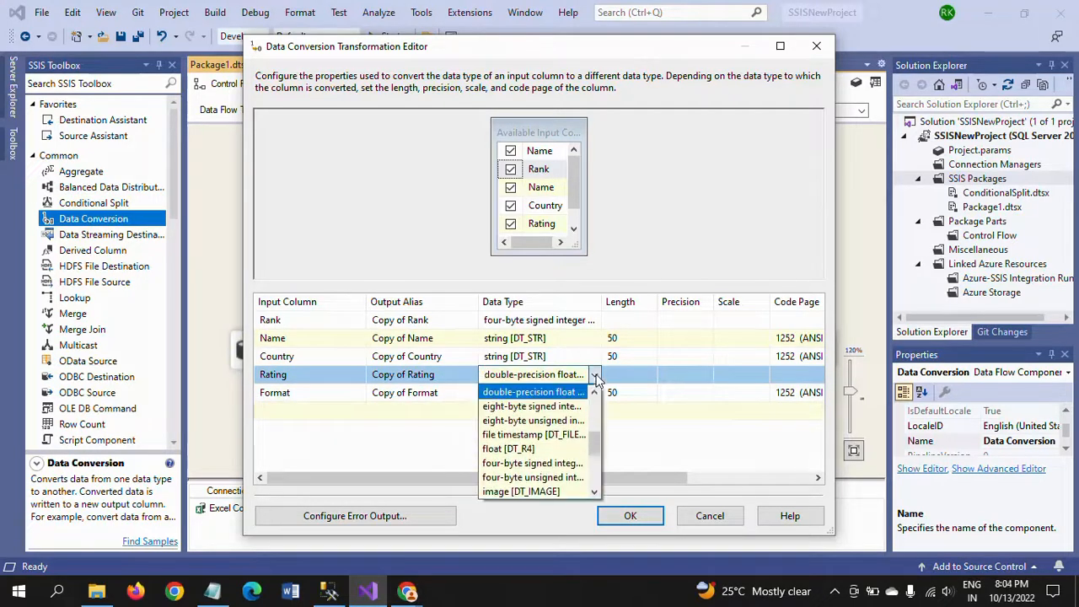
click(535, 463)
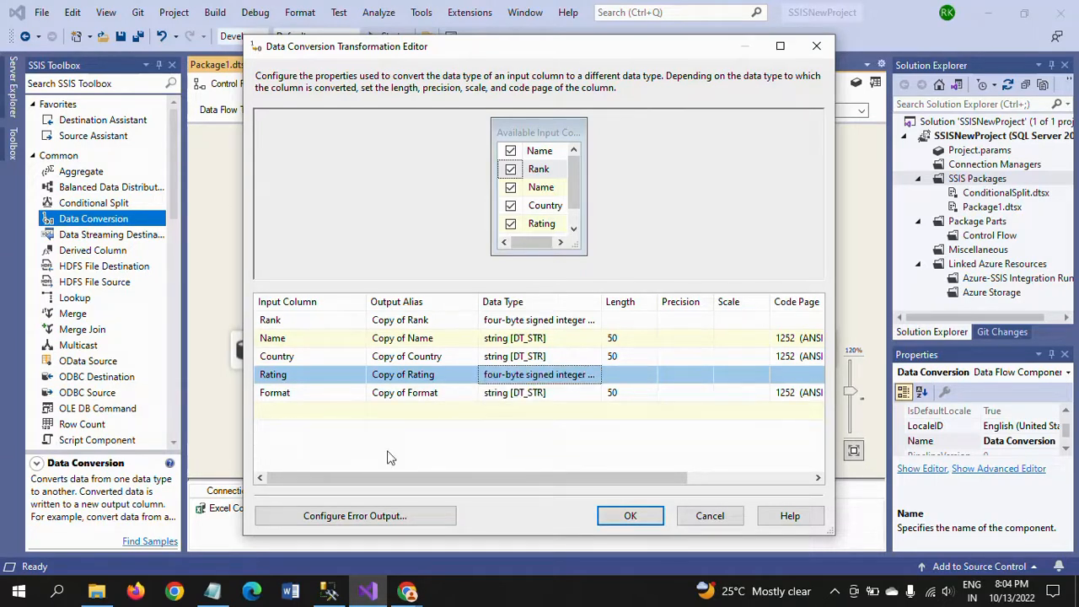
click(631, 515)
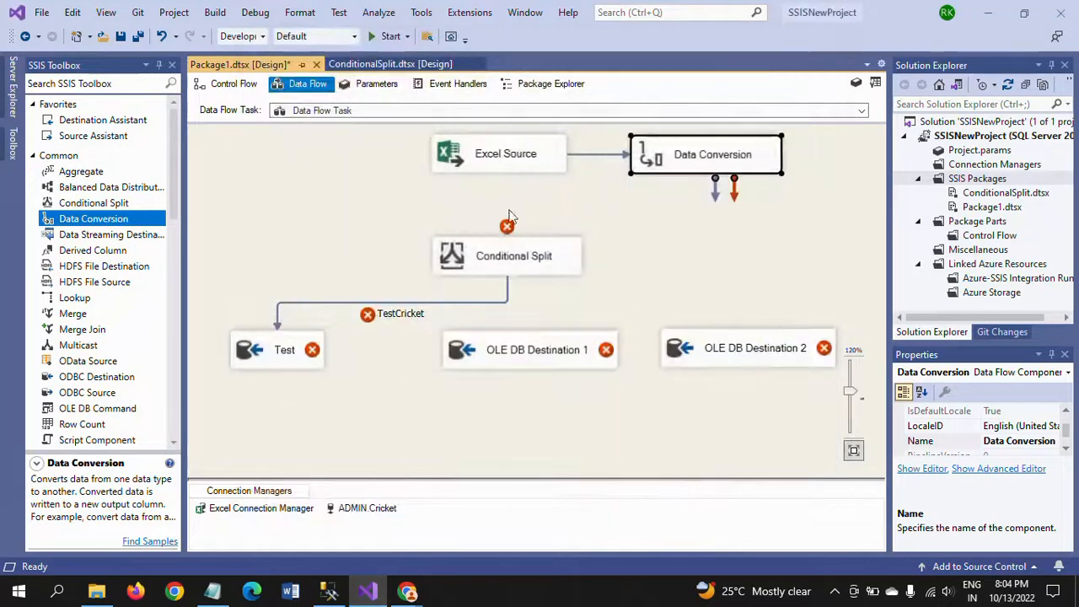
- Connect the Data Conversion's output to the Conditional Split
click(509, 212)
click(696, 161)
drag(716, 200, 509, 248)
click(468, 258)
click(681, 253)
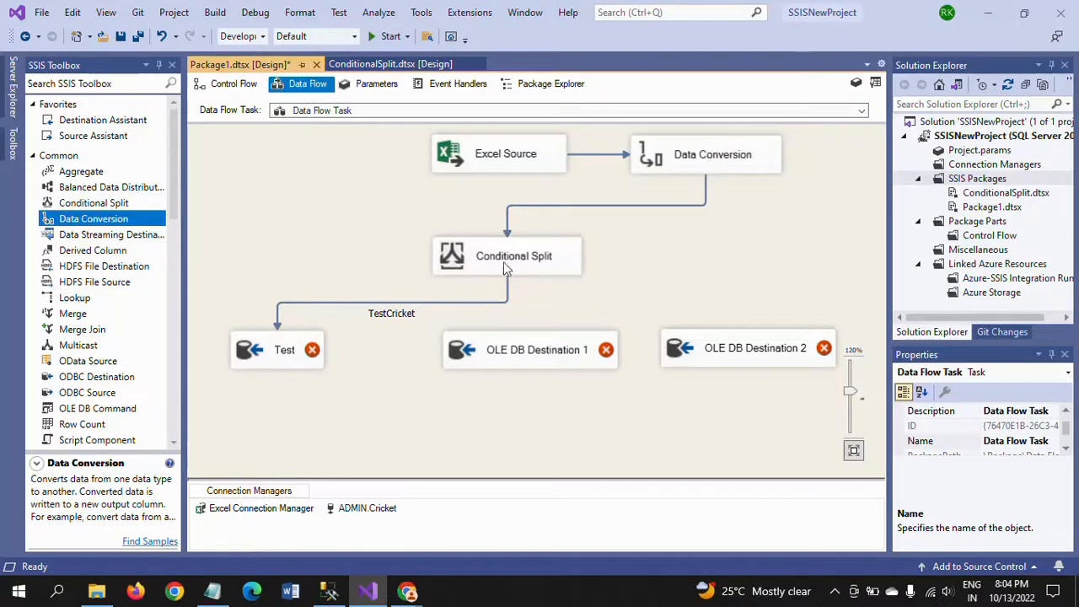
- In the Test destination's mappings, map Copy of Rank to Rank and Copy of Name to NAME
double_click(284, 350)
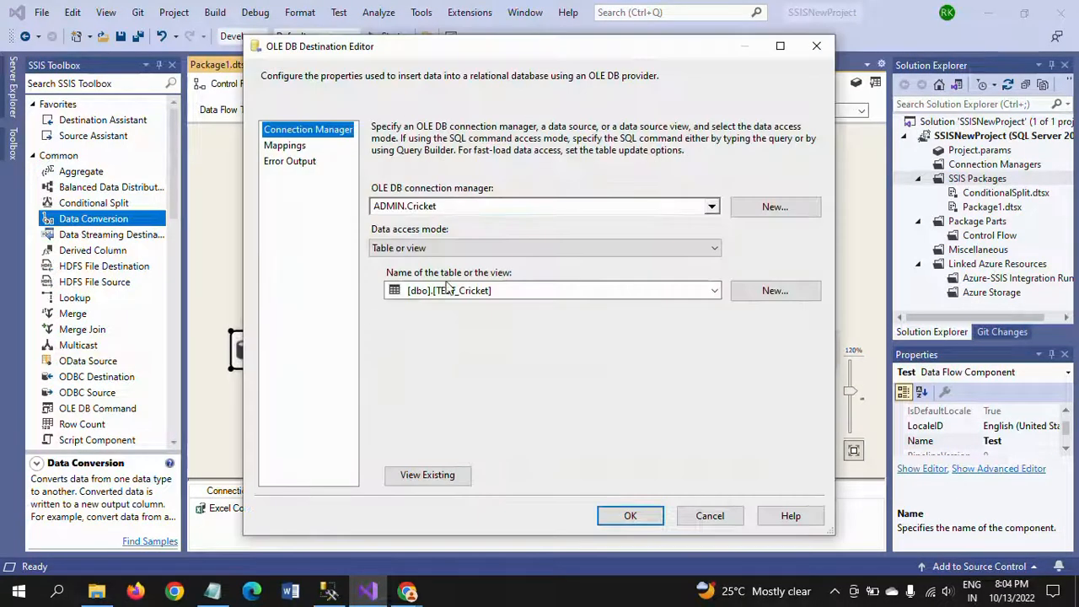
click(284, 146)
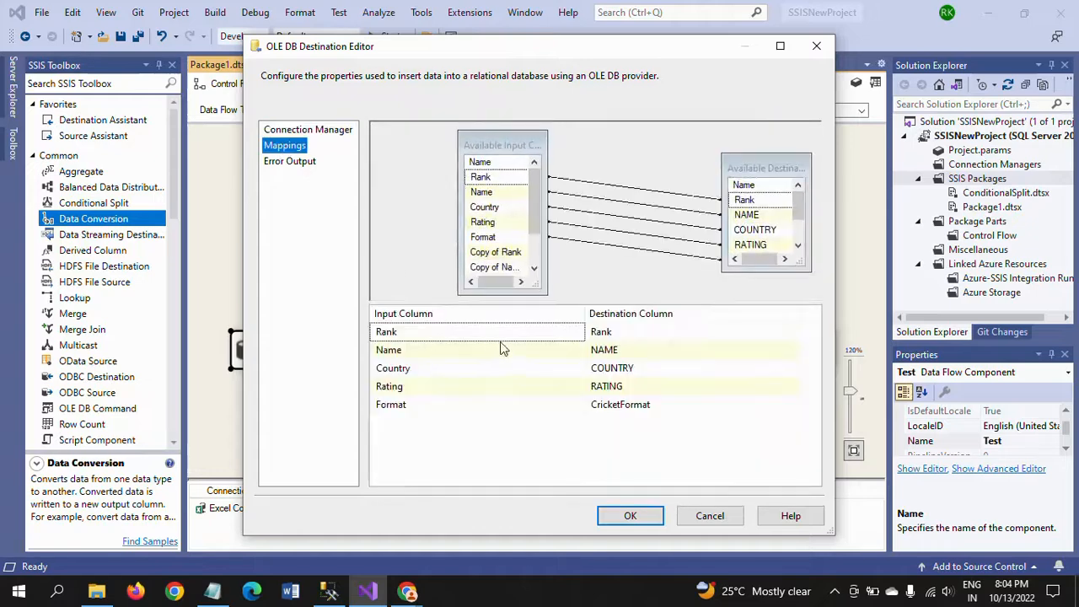
click(570, 333)
click(578, 332)
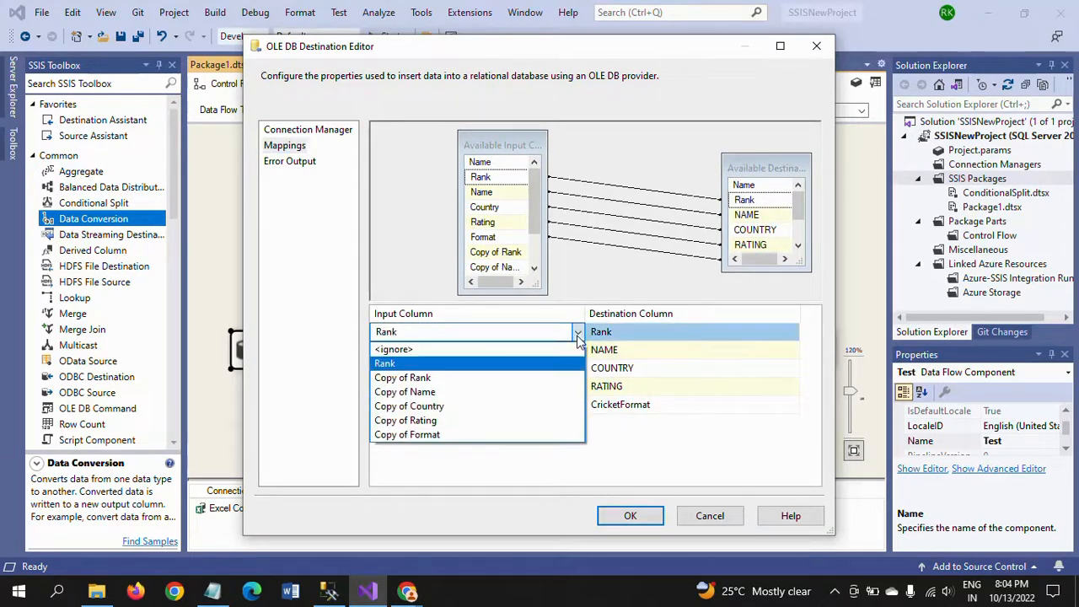
click(419, 379)
click(421, 352)
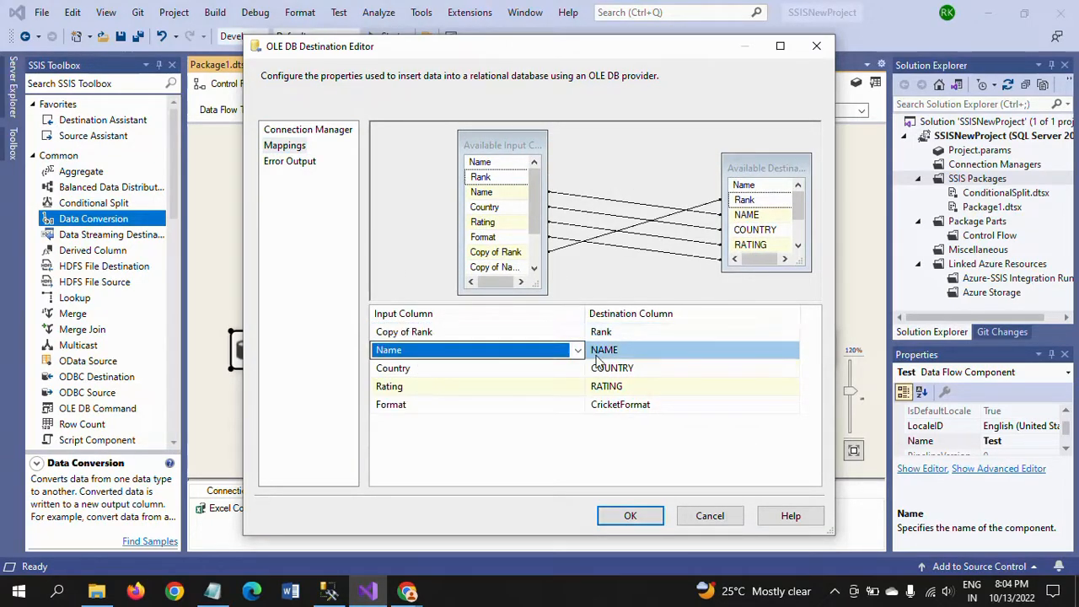
click(577, 349)
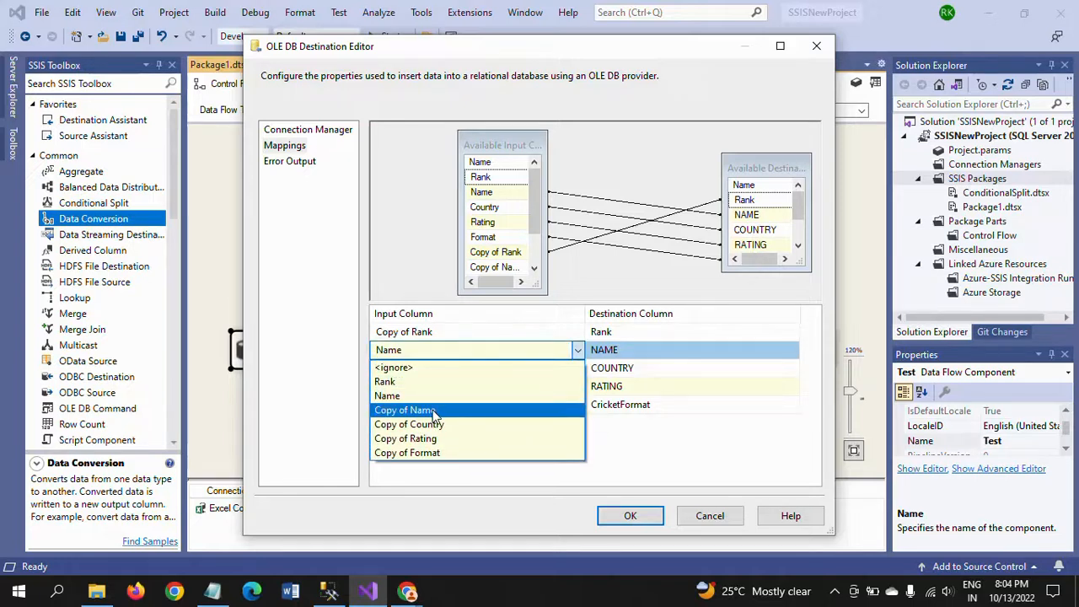
click(434, 410)
- Map Copy of Country, Copy of Rating and Copy of Format to COUNTRY, RATING and CricketFormat, and apply the Test destination's settings
click(509, 372)
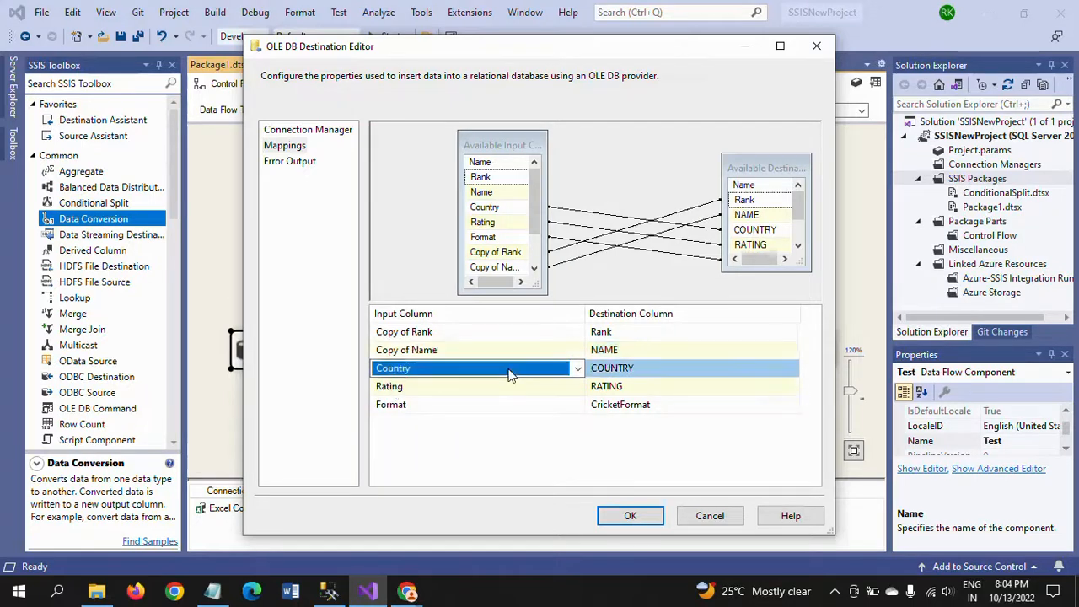
click(577, 368)
click(435, 443)
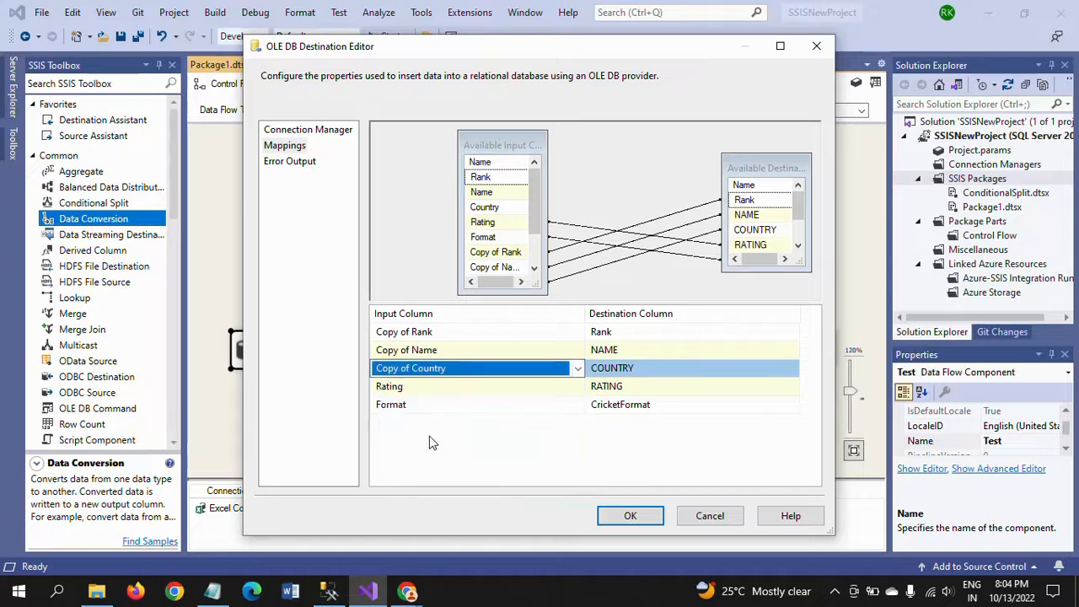
click(405, 389)
click(578, 389)
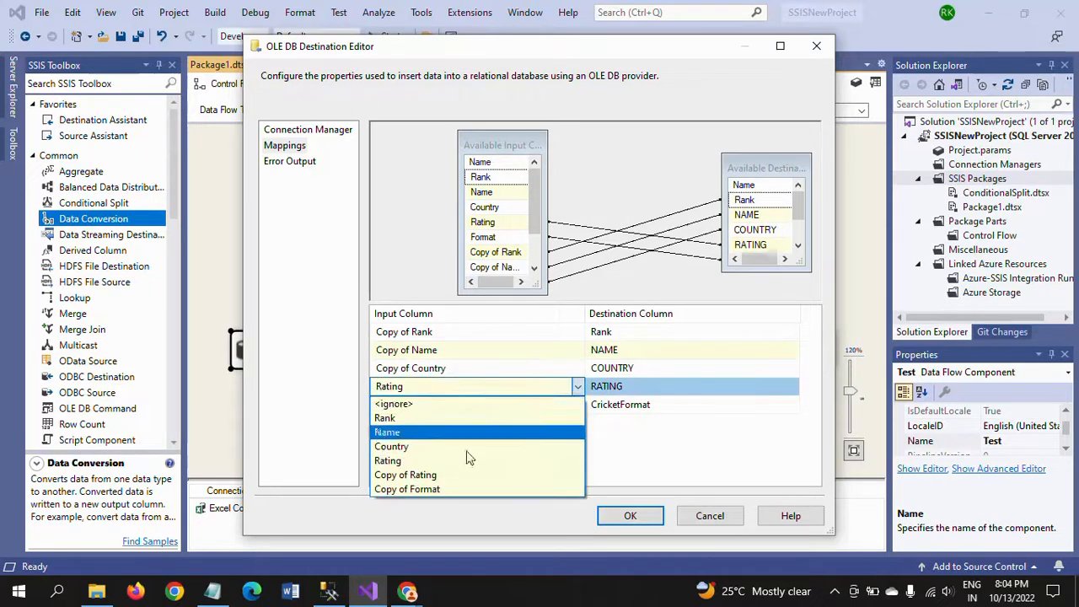
click(438, 477)
click(400, 406)
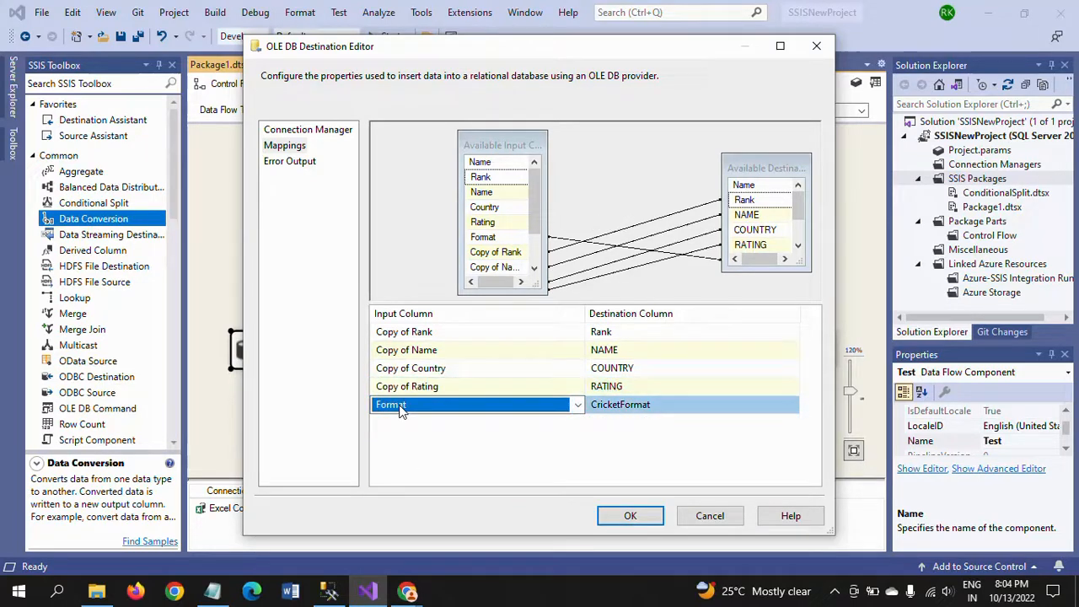
click(579, 405)
click(440, 508)
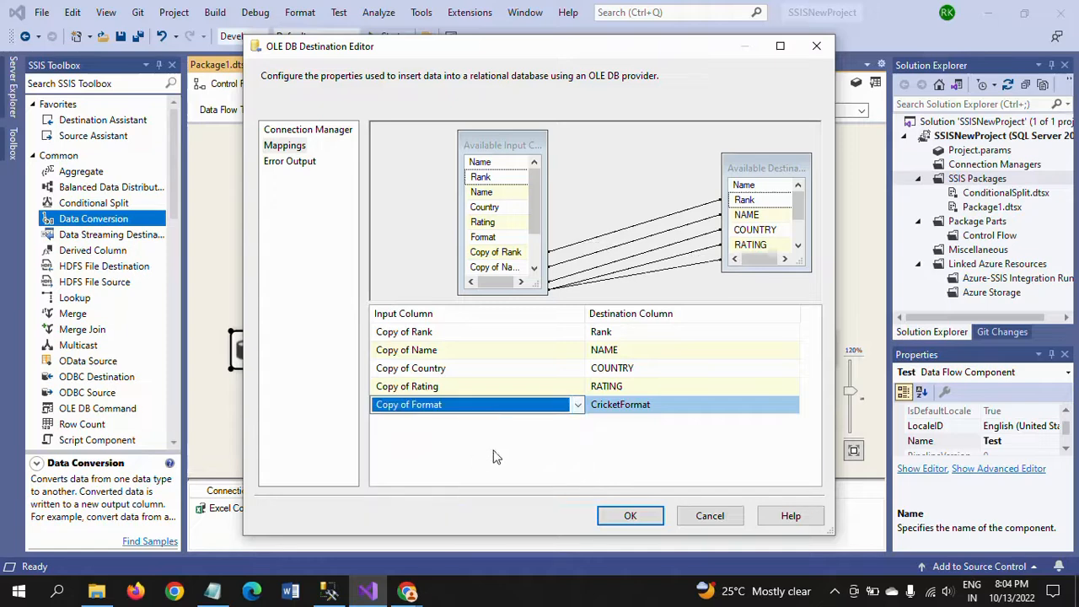
click(629, 515)
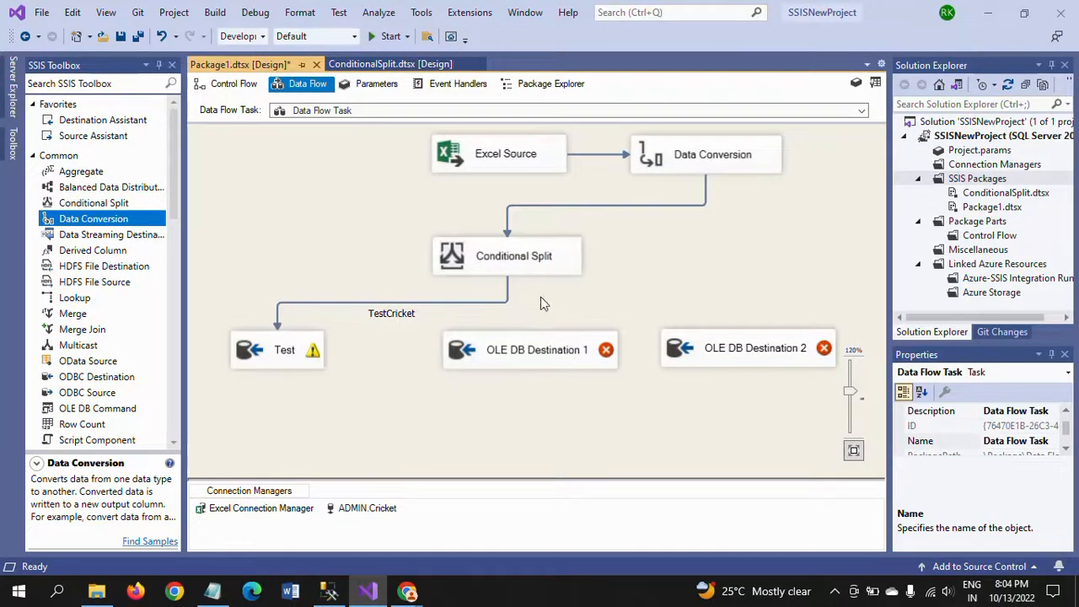
- Connect the Conditional Split's ODICricket output to OLE DB Destination 1
drag(513, 349, 506, 349)
click(512, 258)
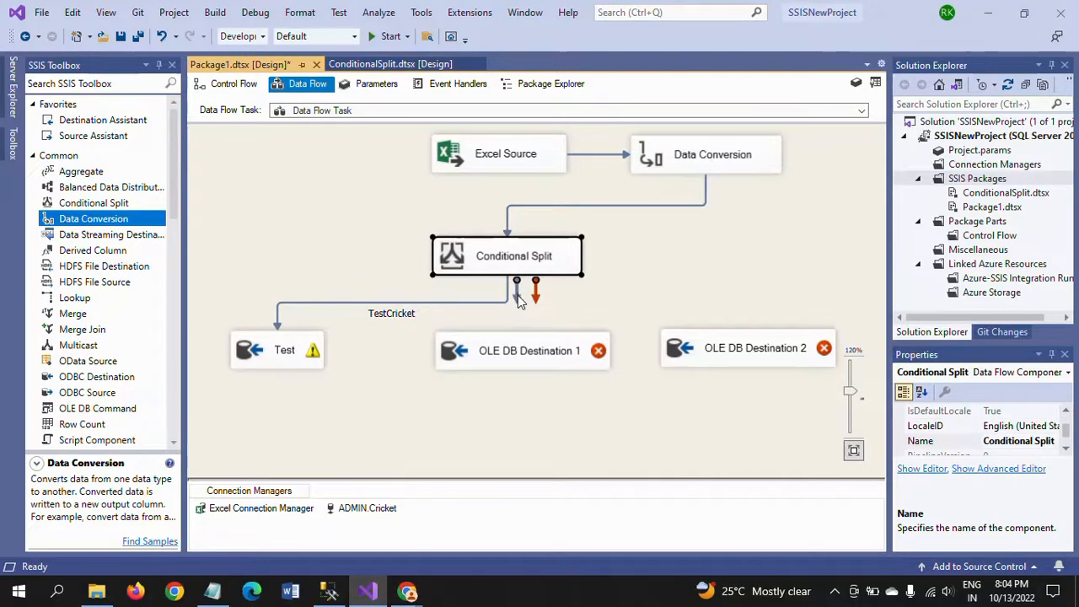
drag(520, 302, 531, 351)
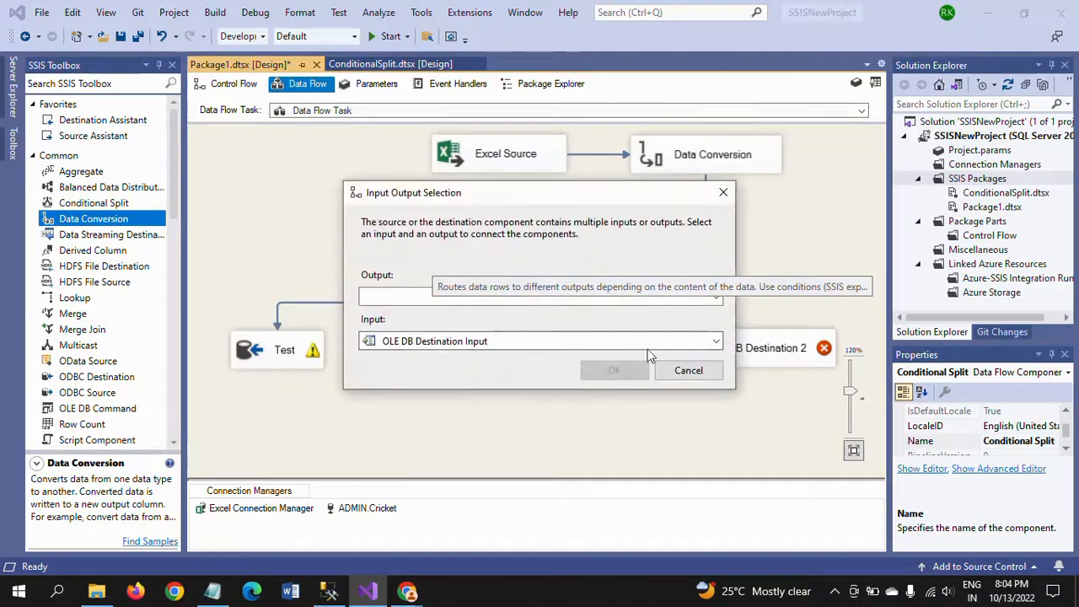
click(716, 297)
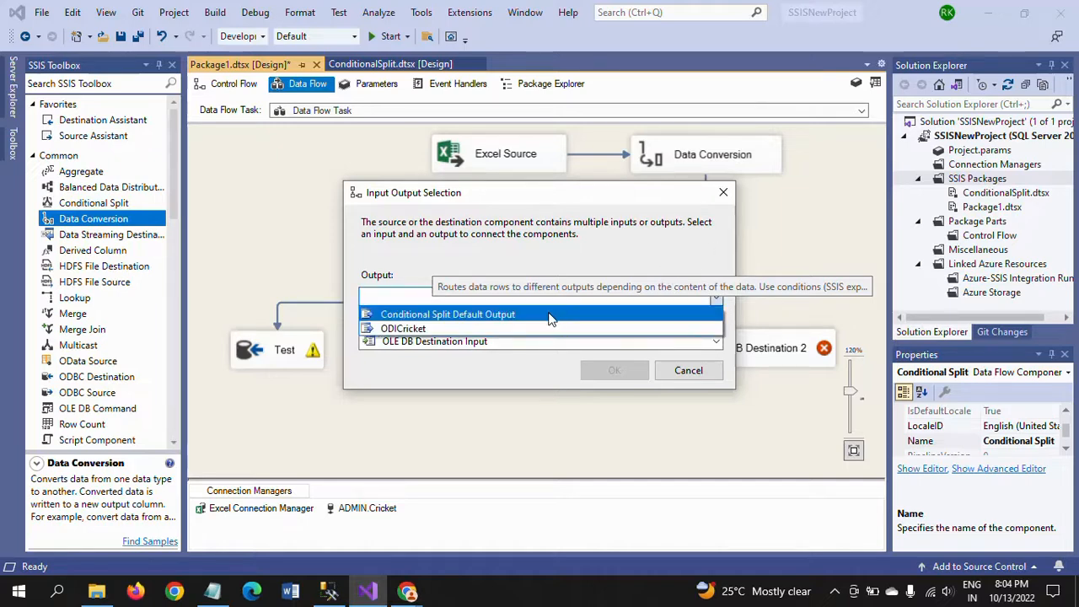
click(456, 329)
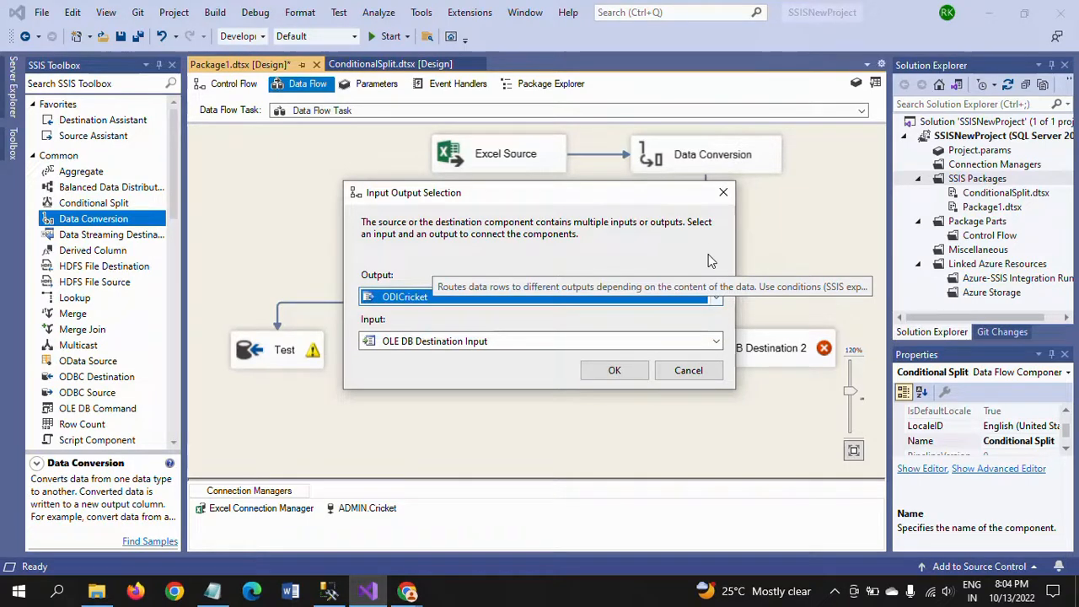
click(614, 370)
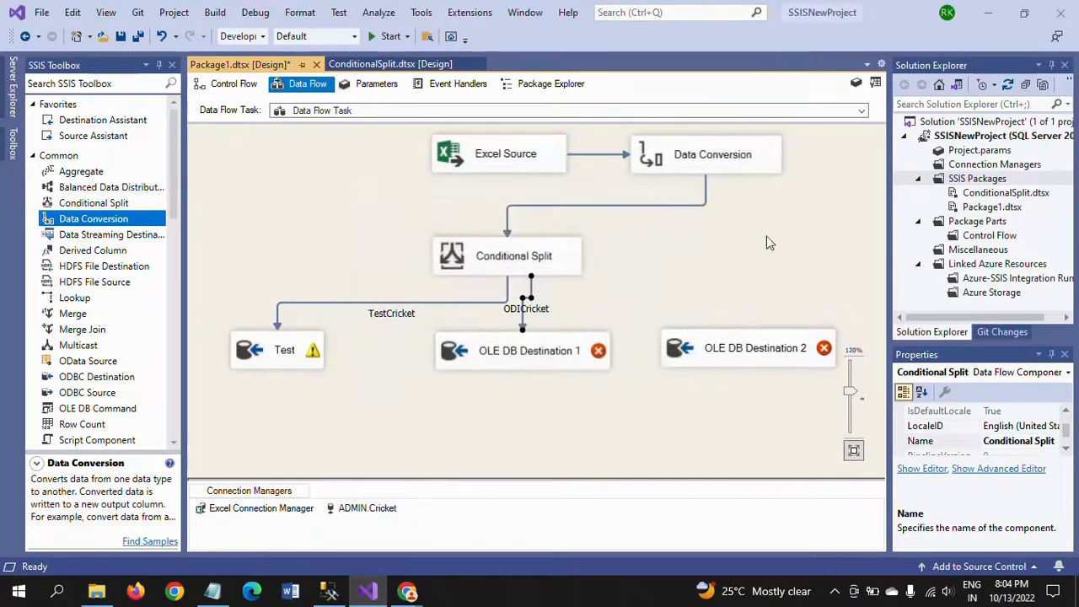
- Rename OLE DB Destination 1 as ODI
click(508, 358)
click(500, 359)
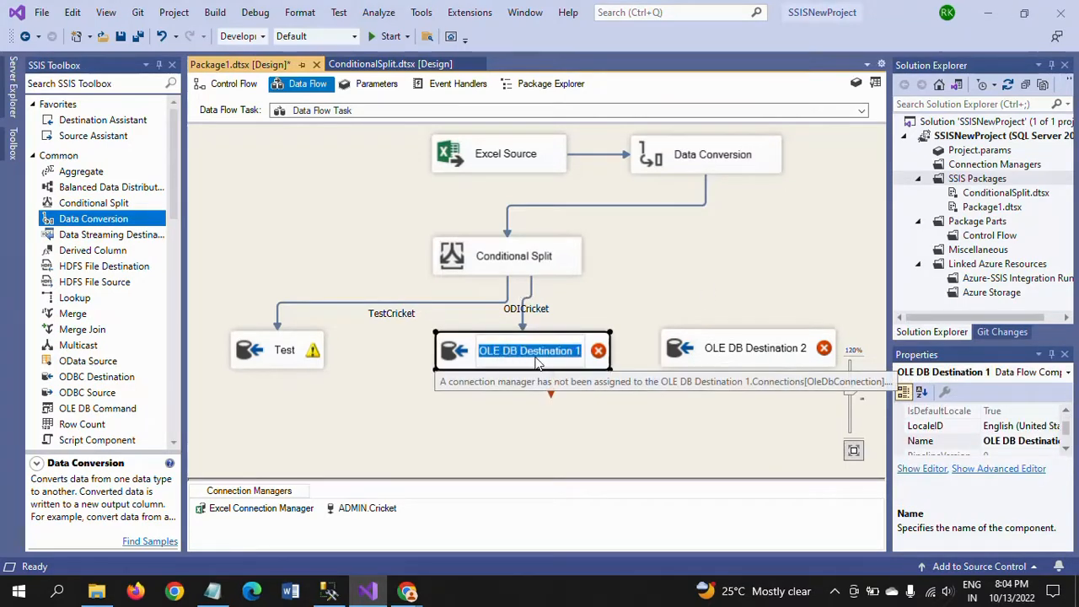
text(ODI)
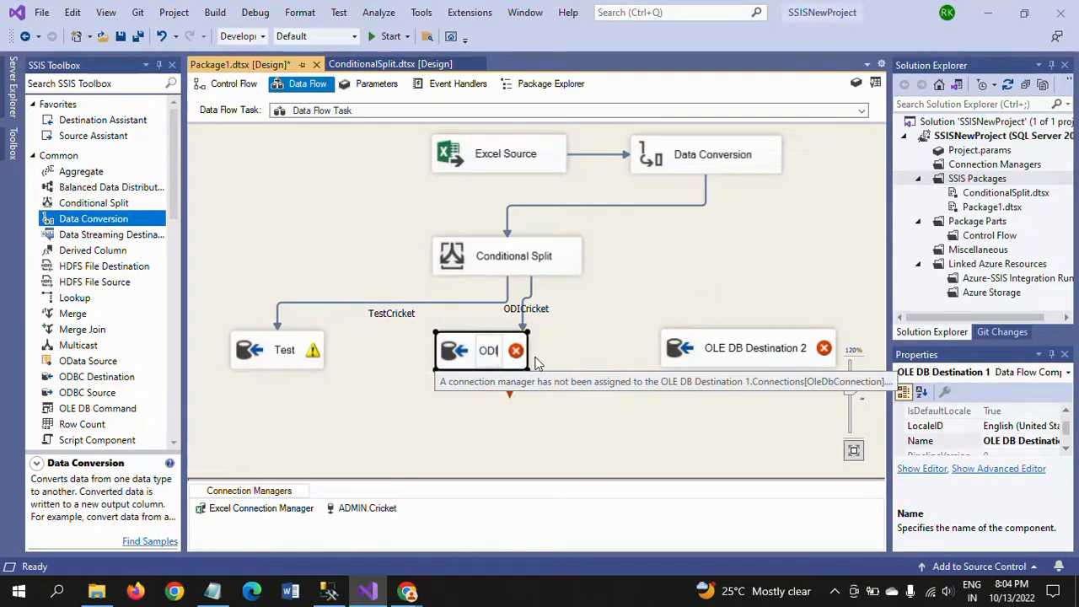
click(624, 437)
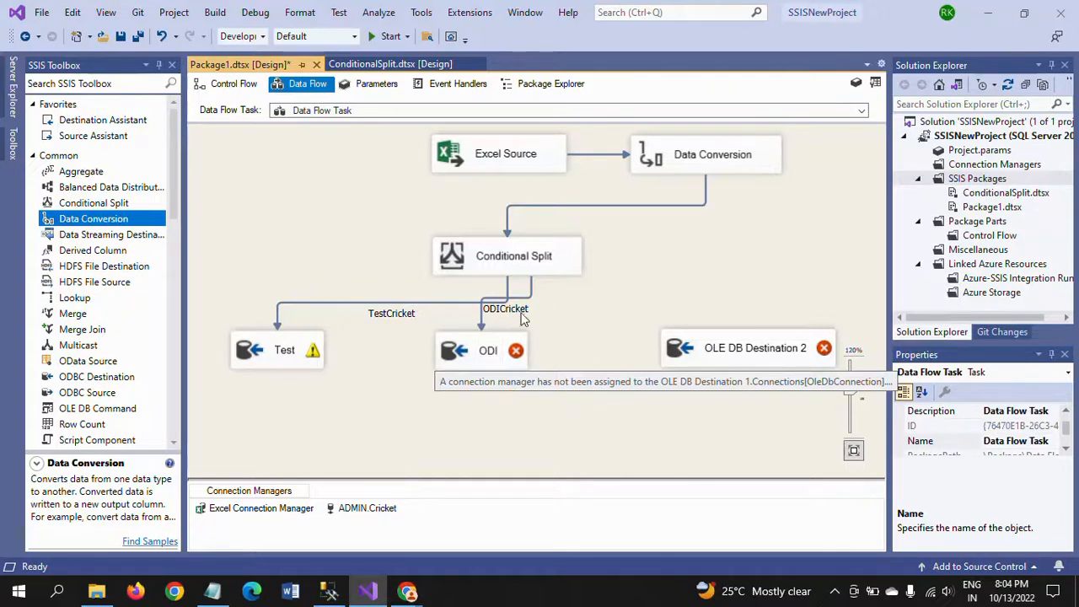
- Connect the Conditional Split Default Output to OLE DB Destination 2 and set that destination's table to [dbo].[T20_Cricket]
click(504, 271)
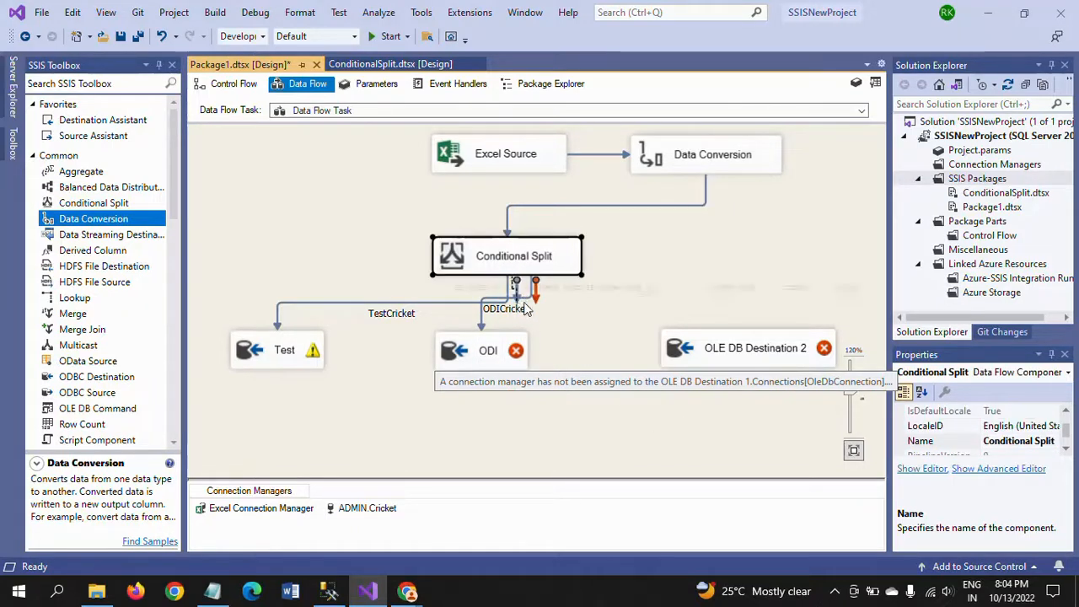
drag(535, 289, 712, 354)
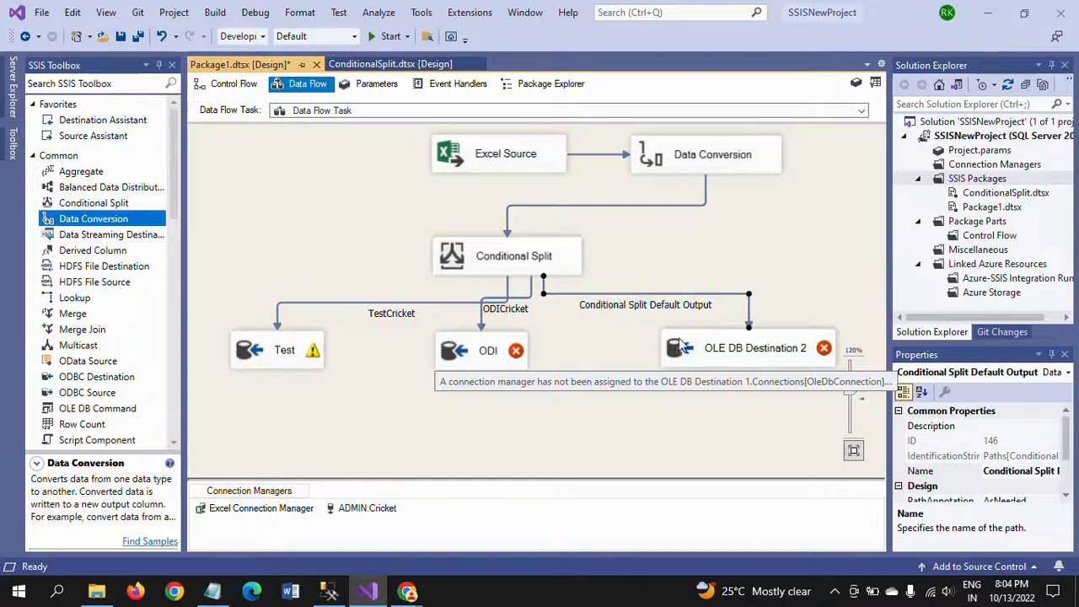
double_click(742, 348)
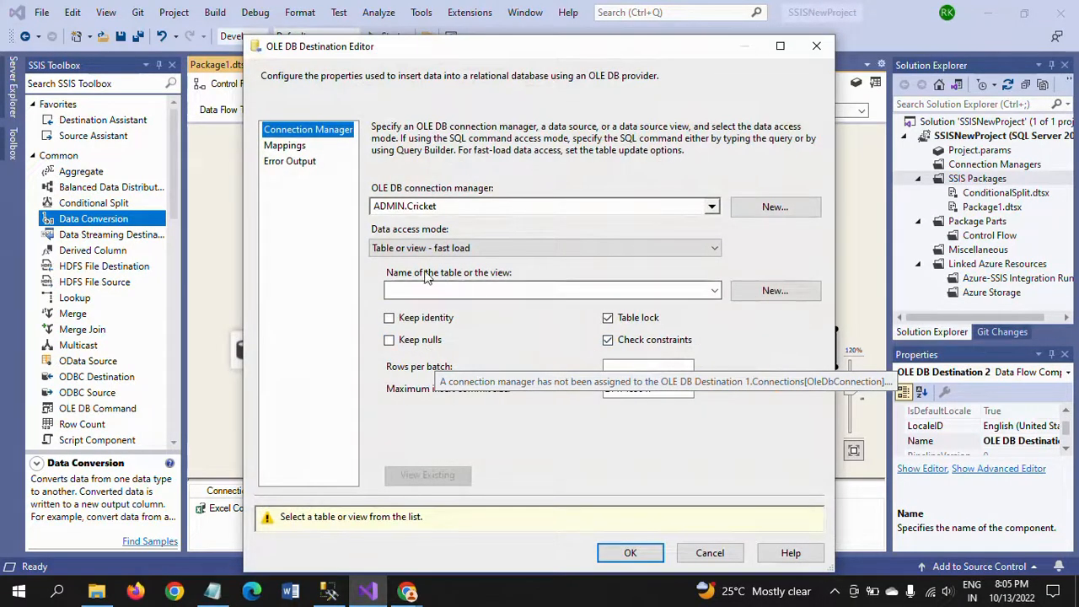
click(714, 291)
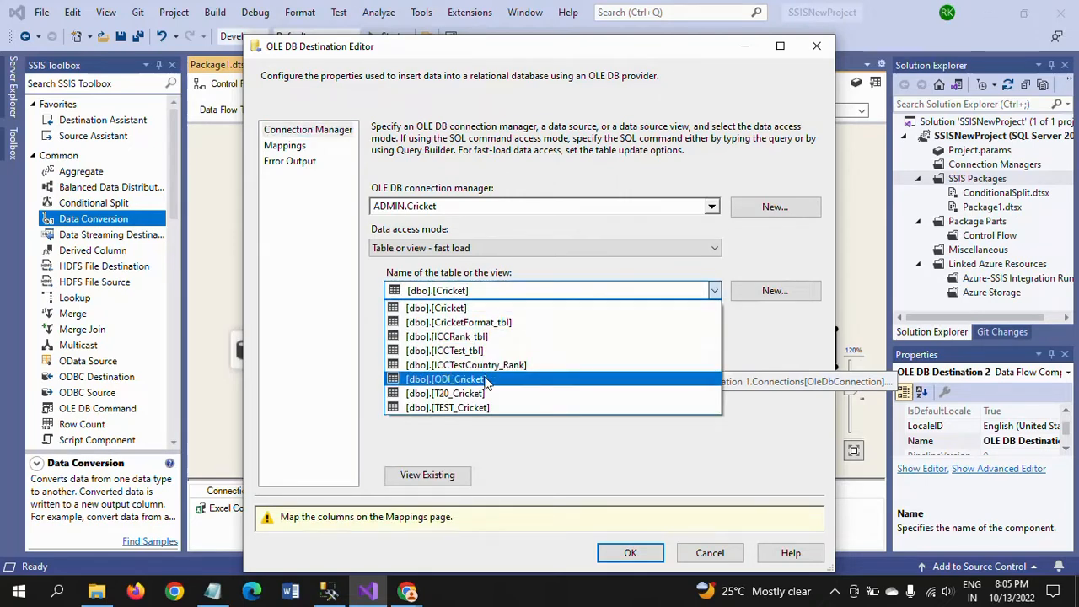
click(482, 393)
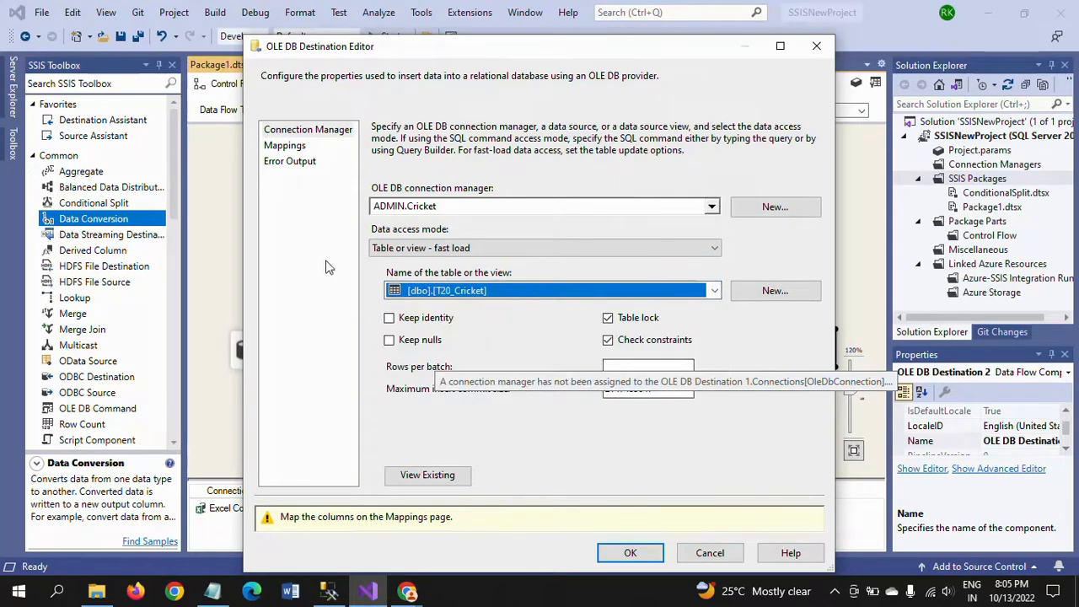
- In OLE DB Destination 2's mappings, map Copy of Rank to Rank and Copy of Name to NAME
click(285, 146)
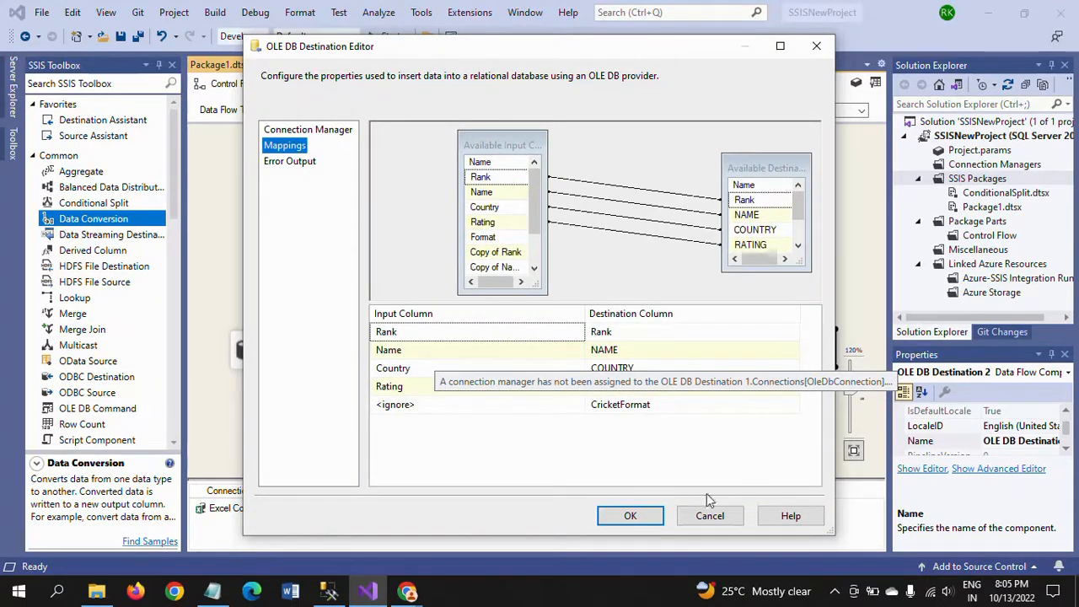
click(493, 332)
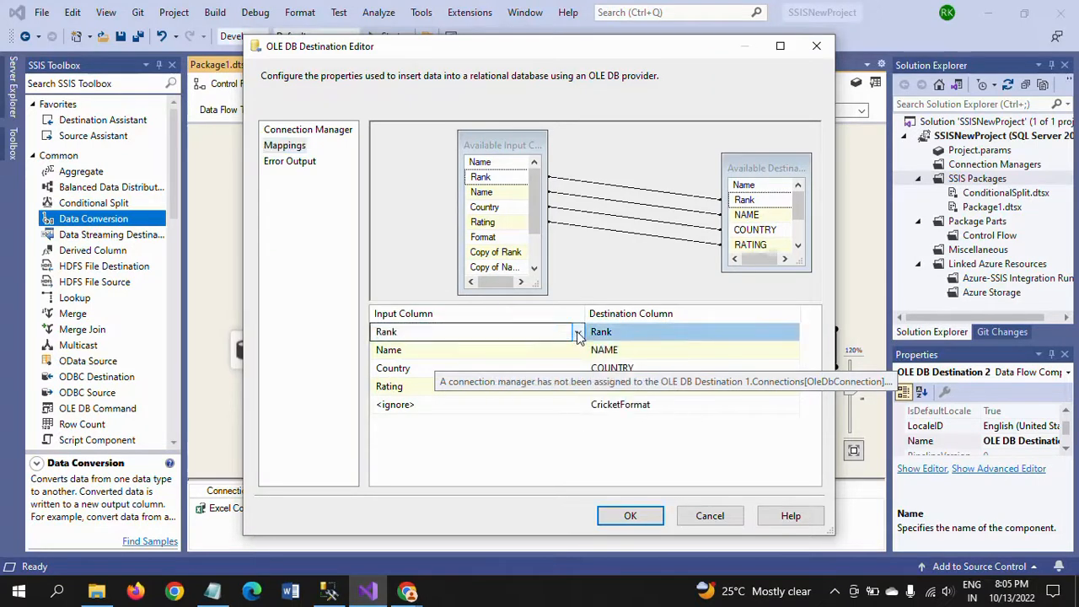
click(578, 334)
click(413, 390)
click(539, 351)
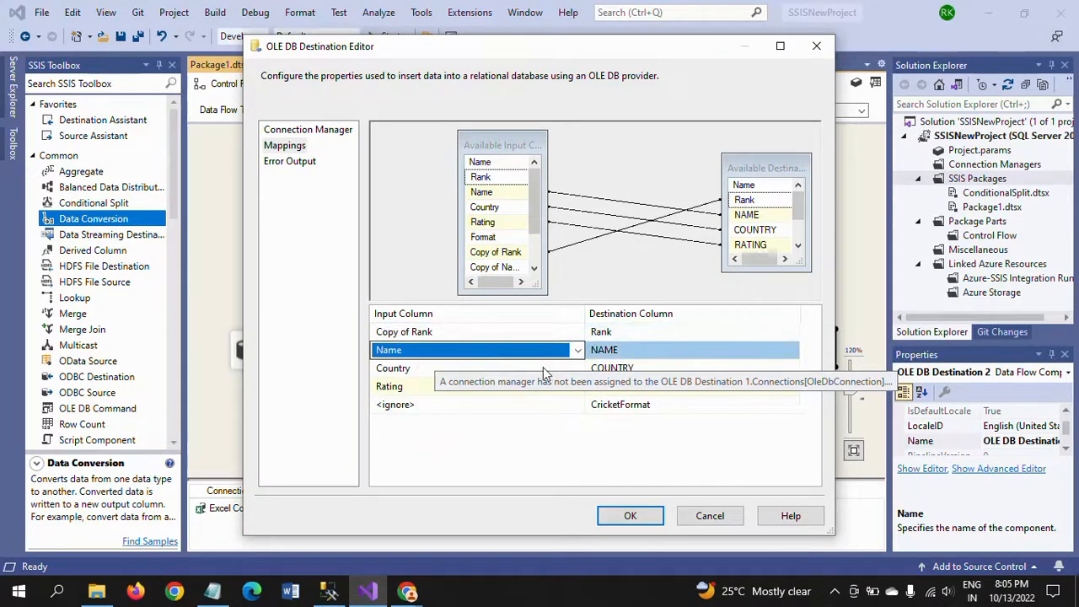
click(577, 350)
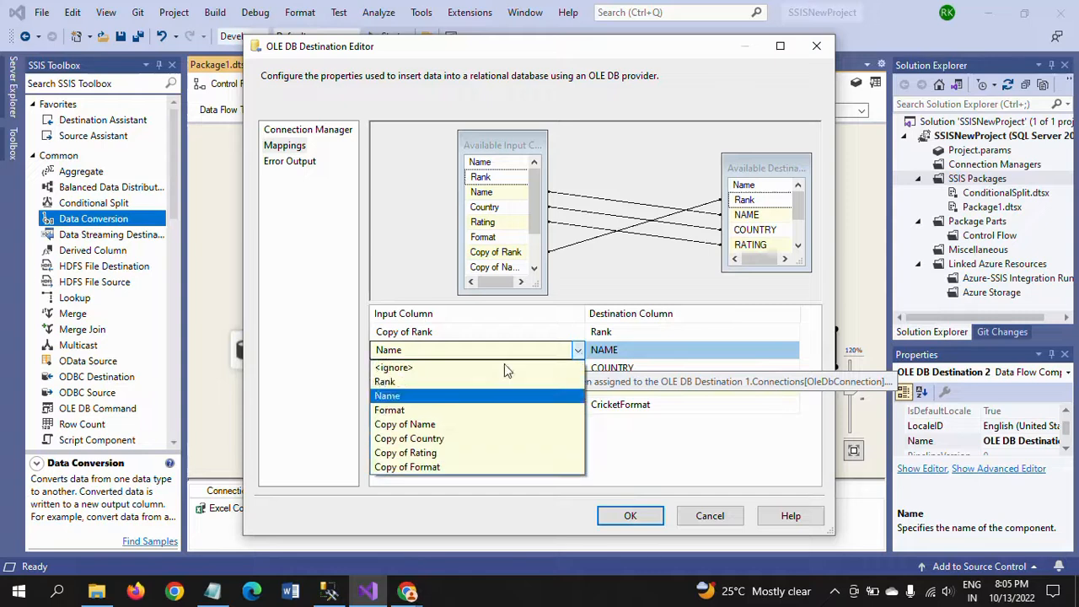
click(430, 424)
- Map Copy of Country, Copy of Rating and Copy of Format to COUNTRY, RATING and CricketFormat, and apply OLE DB Destination 2's settings
click(431, 369)
click(578, 368)
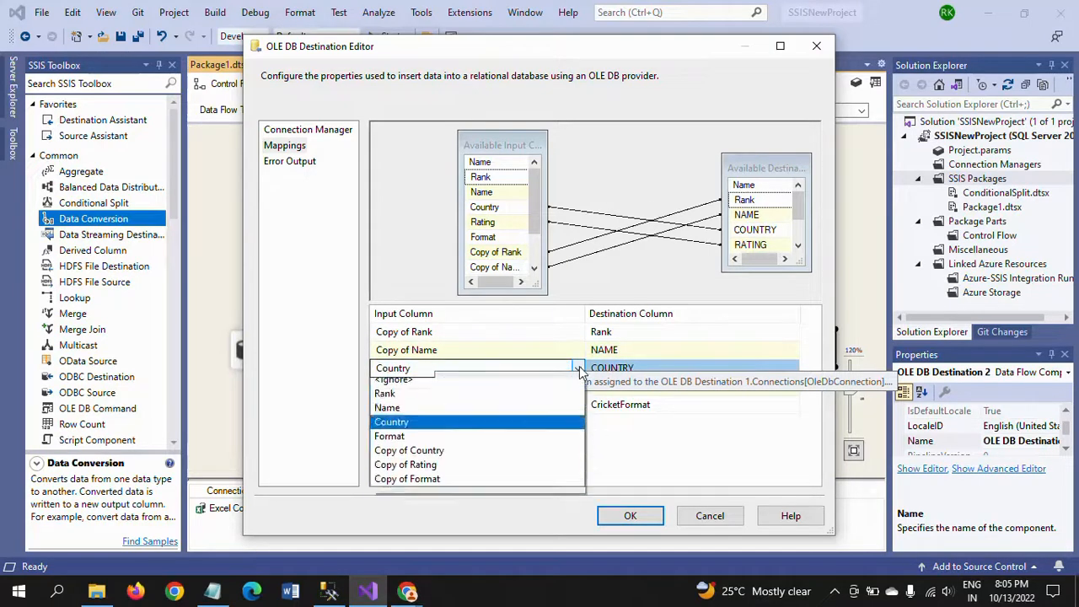
click(434, 451)
click(444, 389)
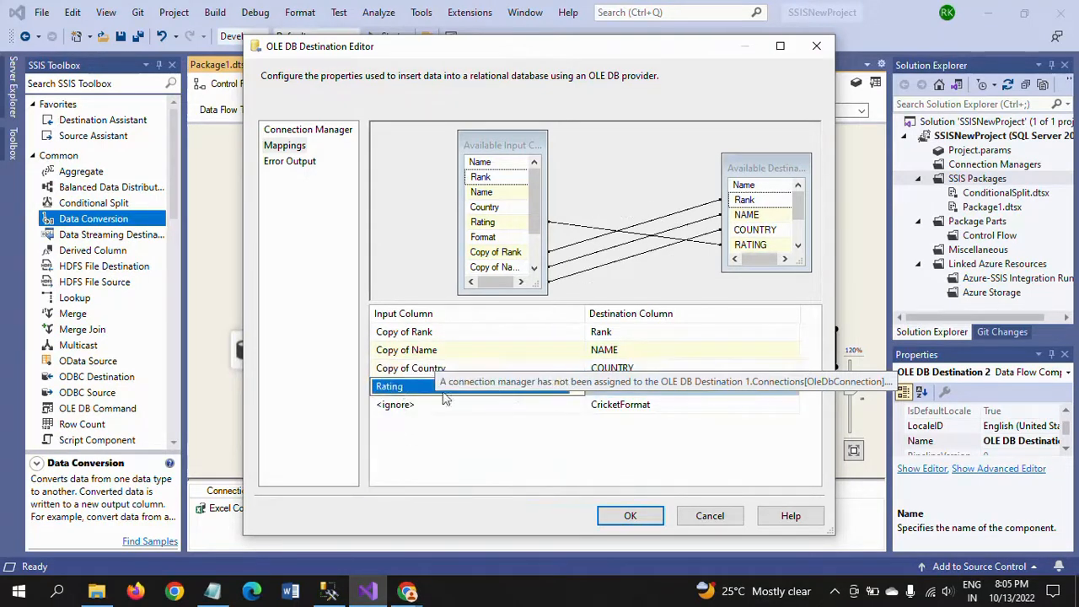
click(578, 387)
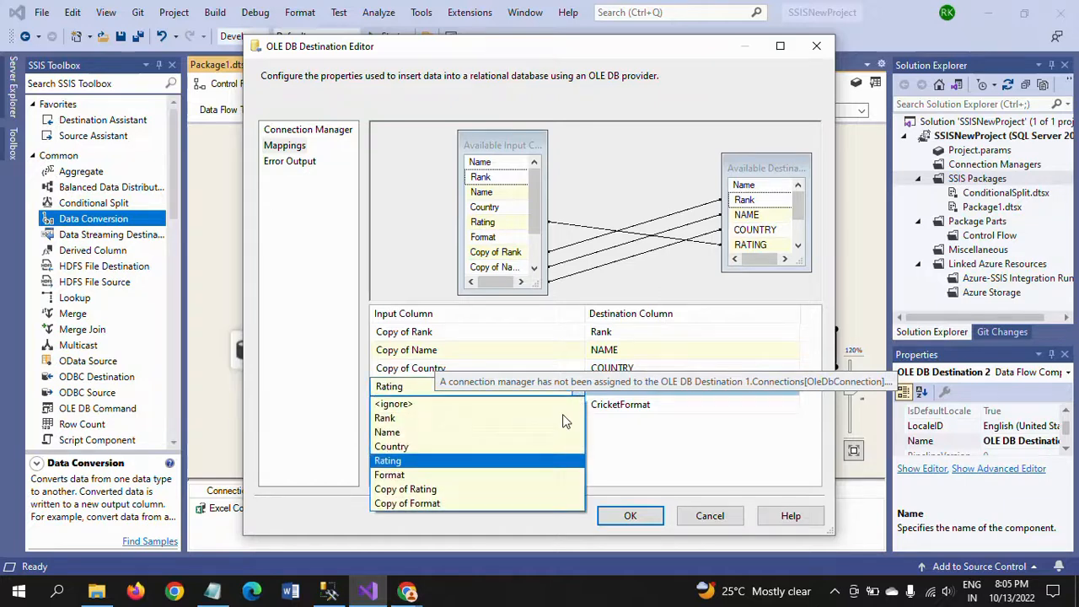
click(487, 488)
click(414, 404)
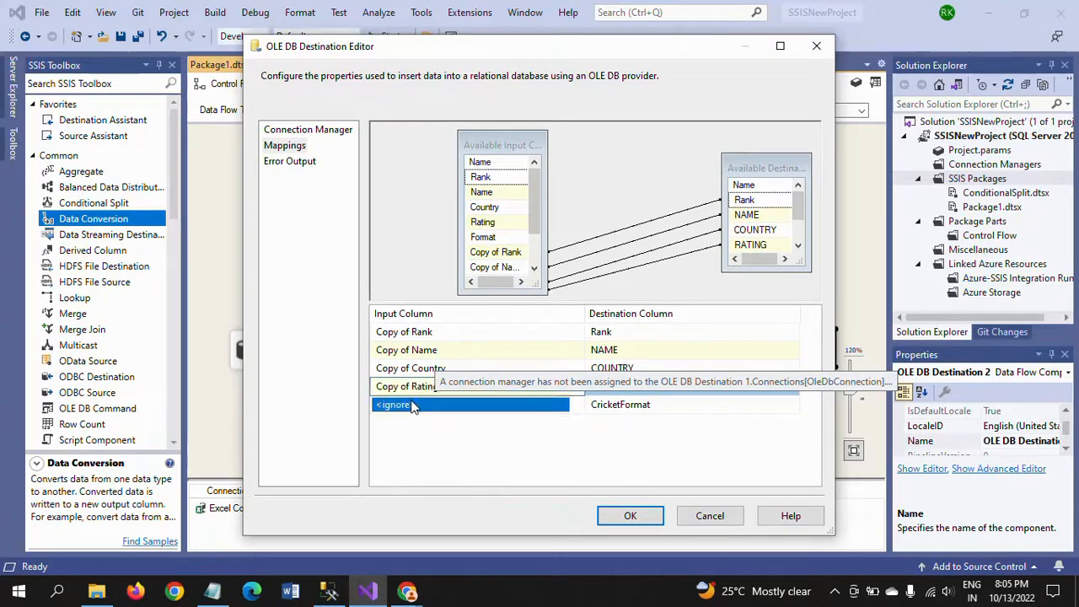
click(578, 406)
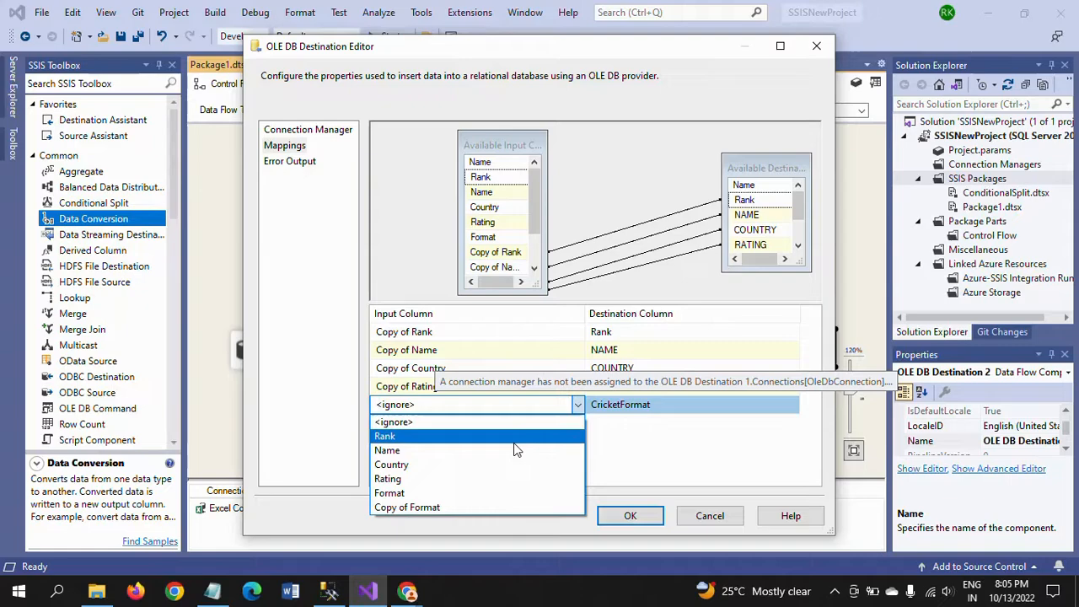
click(465, 503)
click(631, 516)
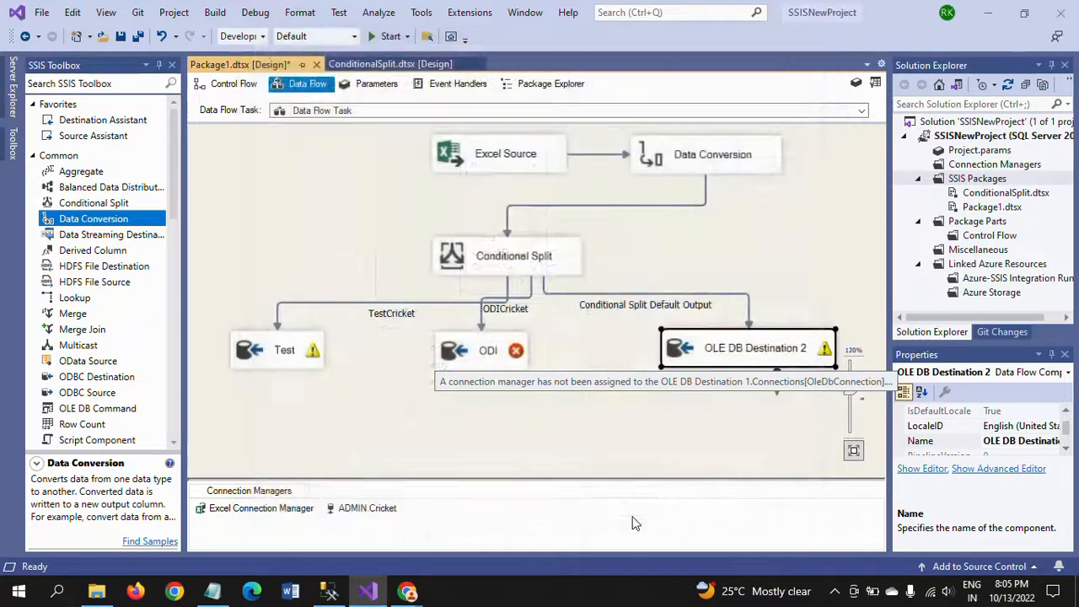
- Set the ODI destination's table to [dbo].[ODI_Cricket]
double_click(480, 355)
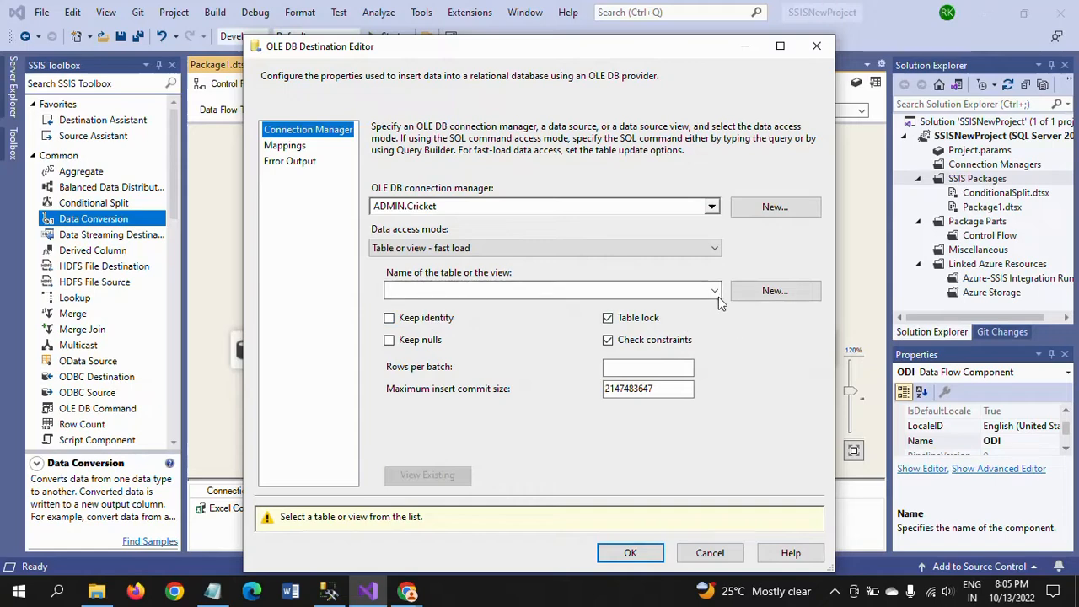
click(715, 291)
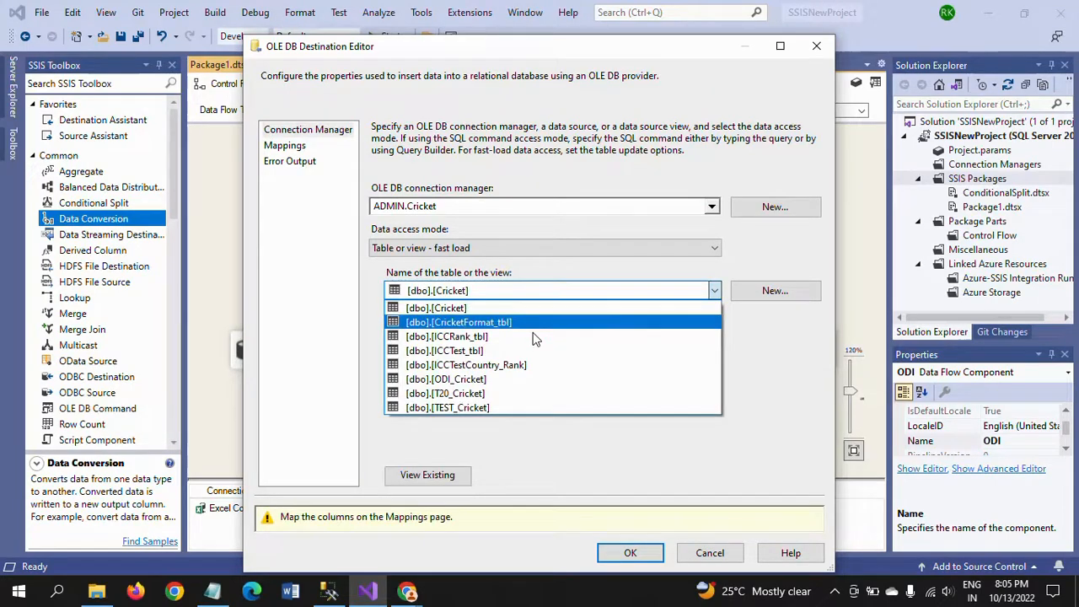
click(502, 378)
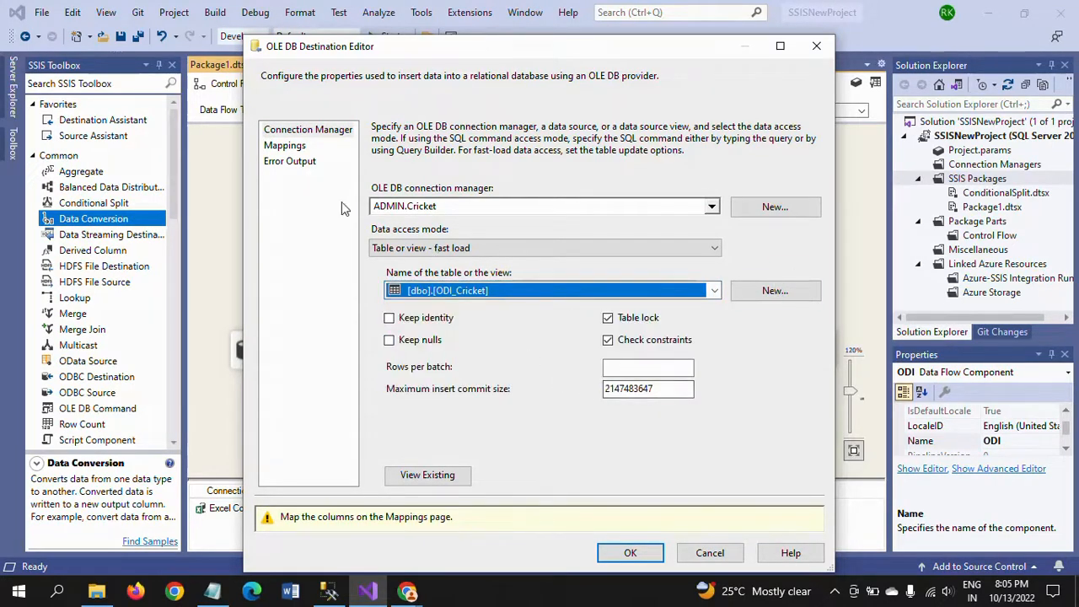
- In the ODI destination's mappings, map Copy of Rank to Rank and Copy of Name to NAME
click(286, 146)
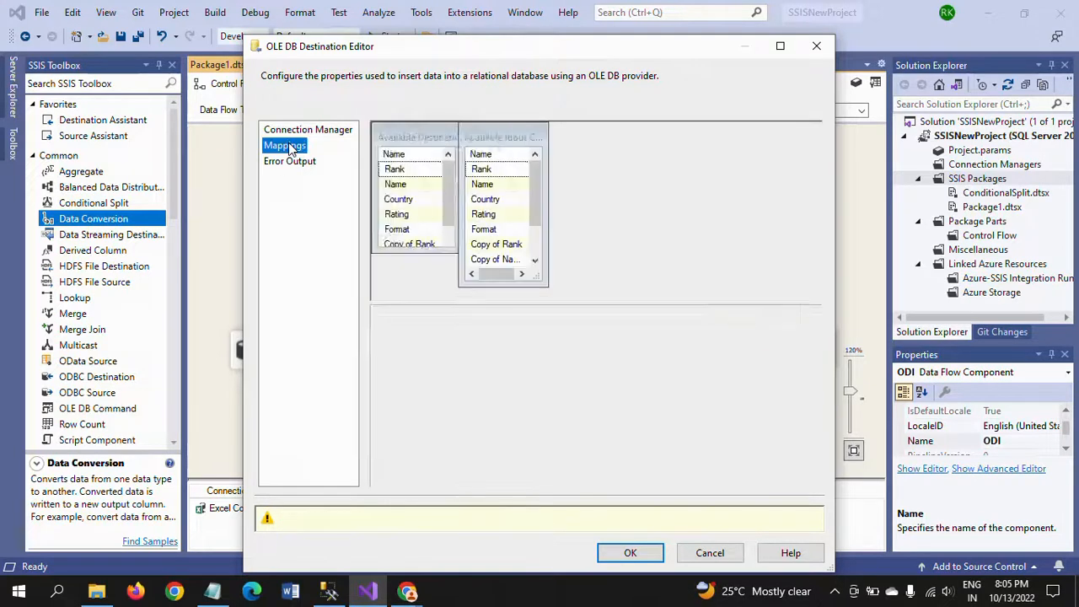
click(550, 332)
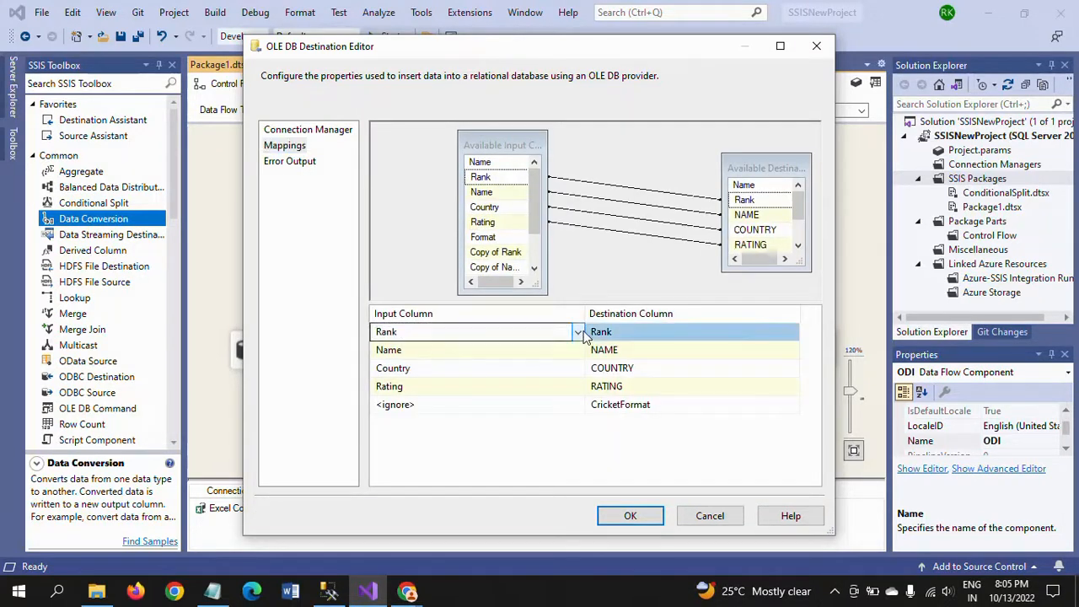
click(576, 332)
click(403, 392)
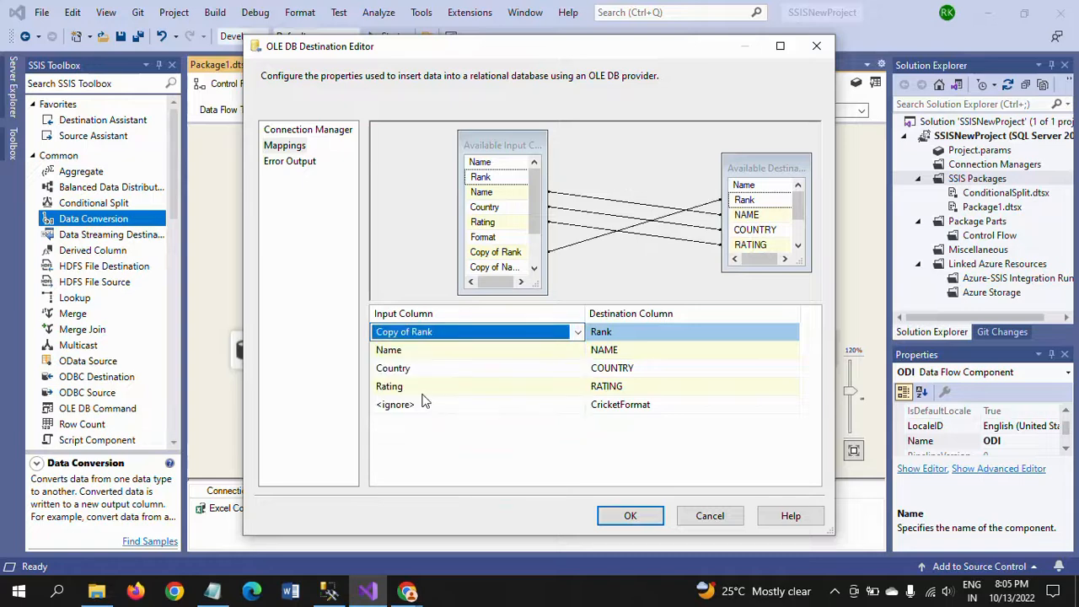
click(465, 350)
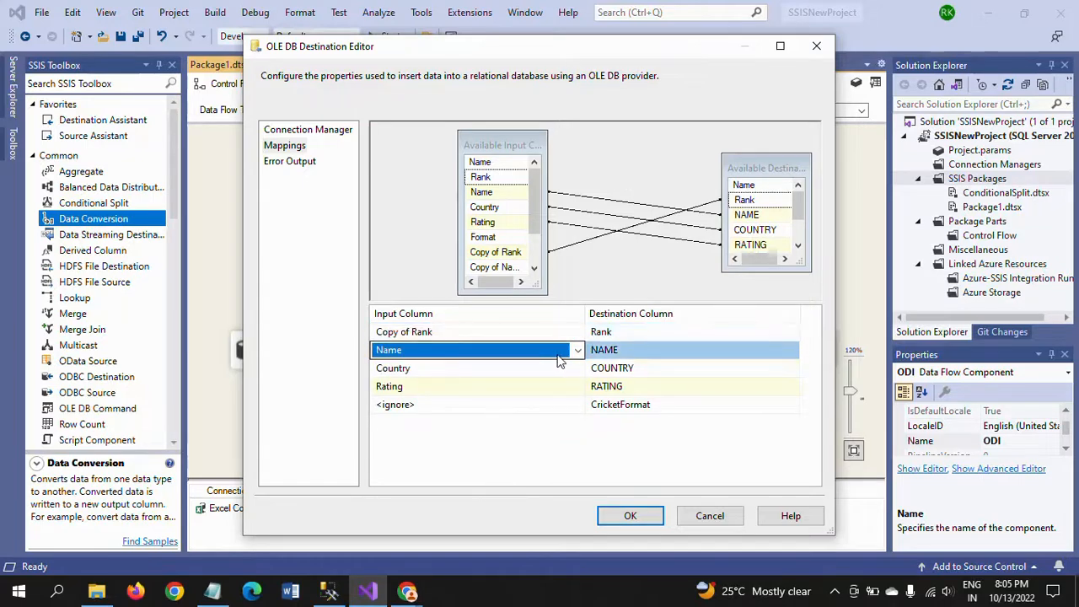
click(576, 349)
click(405, 424)
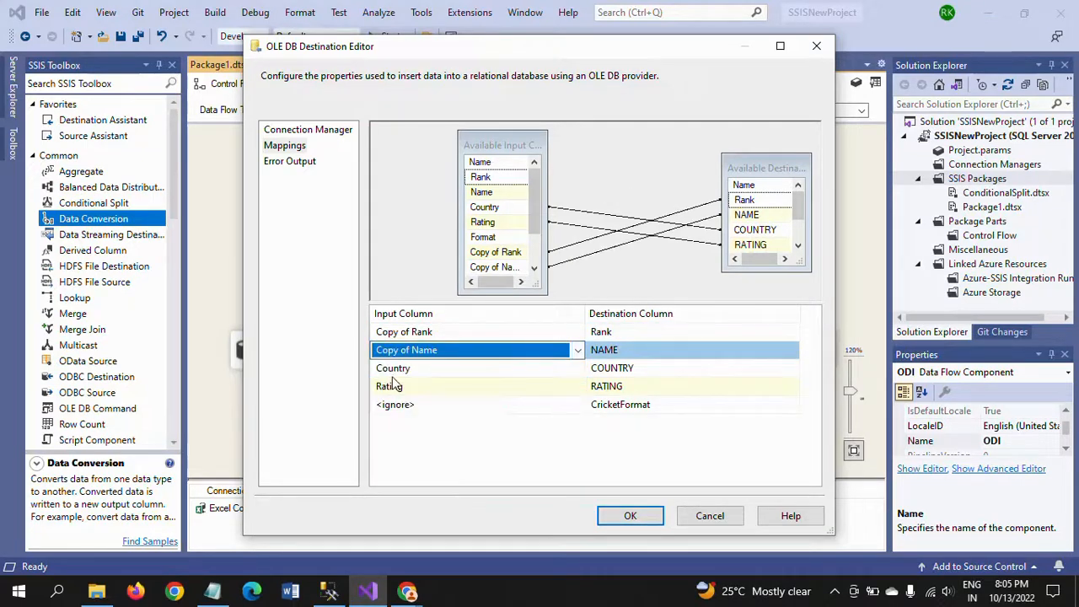
- Map Copy of Country, Copy of Rating and Copy of Format to COUNTRY, RATING and CricketFormat, and apply the ODI destination's settings
click(396, 369)
click(577, 369)
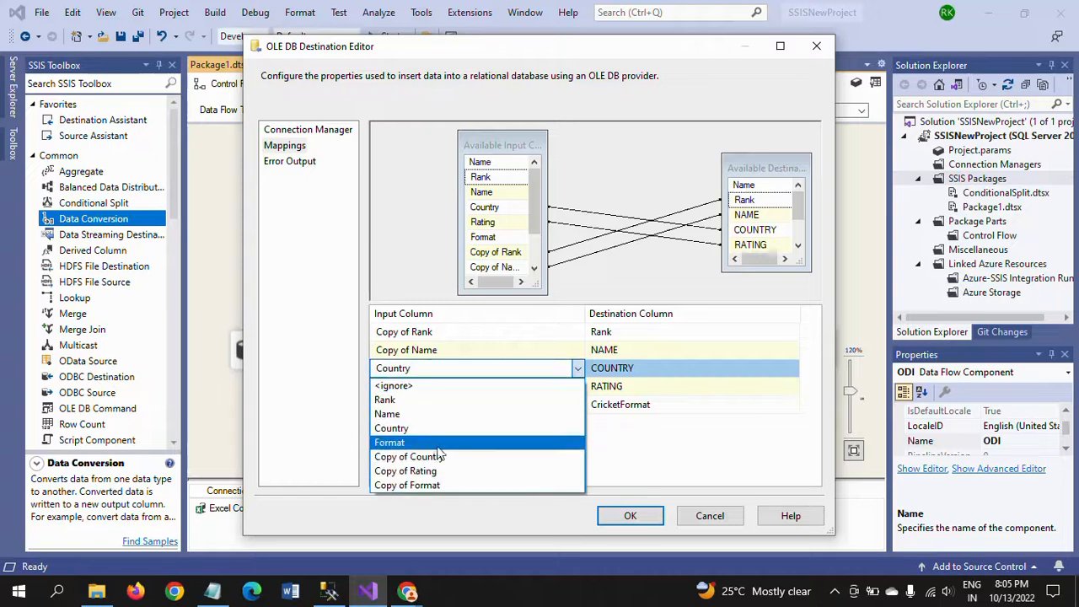
click(435, 456)
click(394, 387)
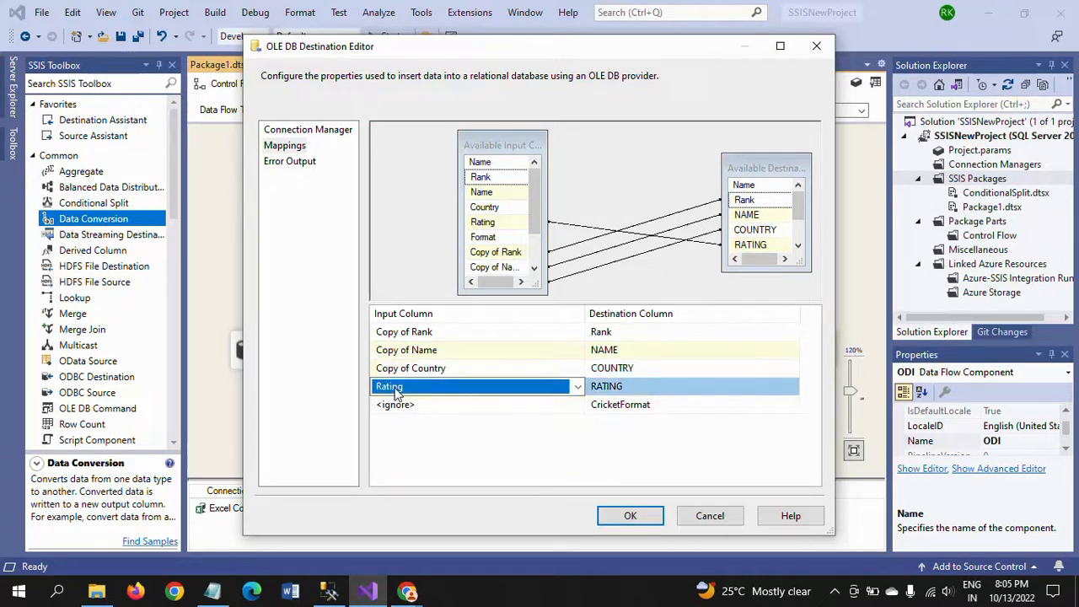
click(578, 387)
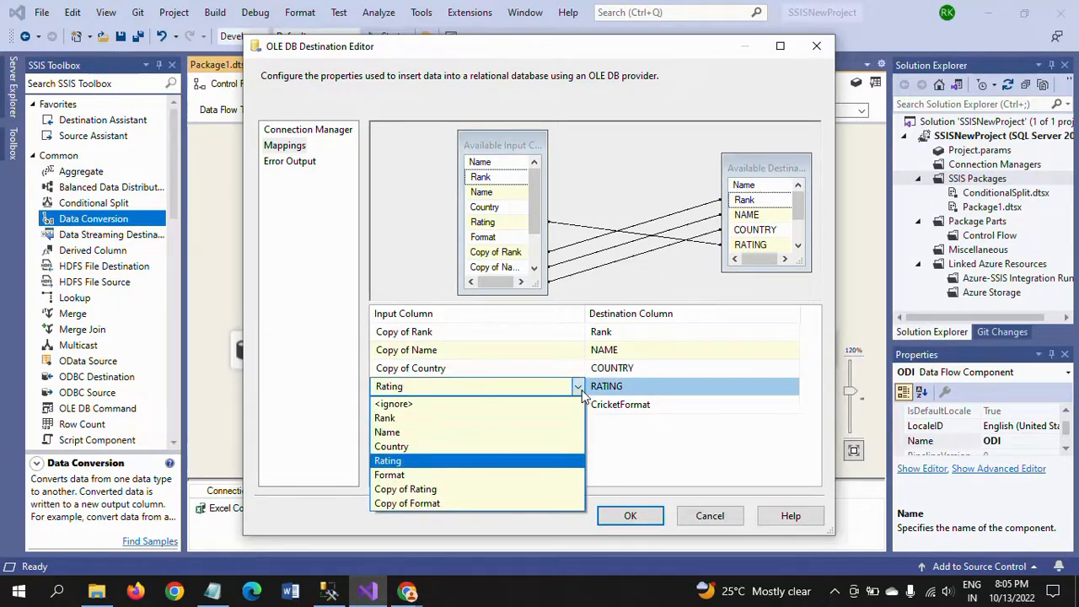
click(422, 493)
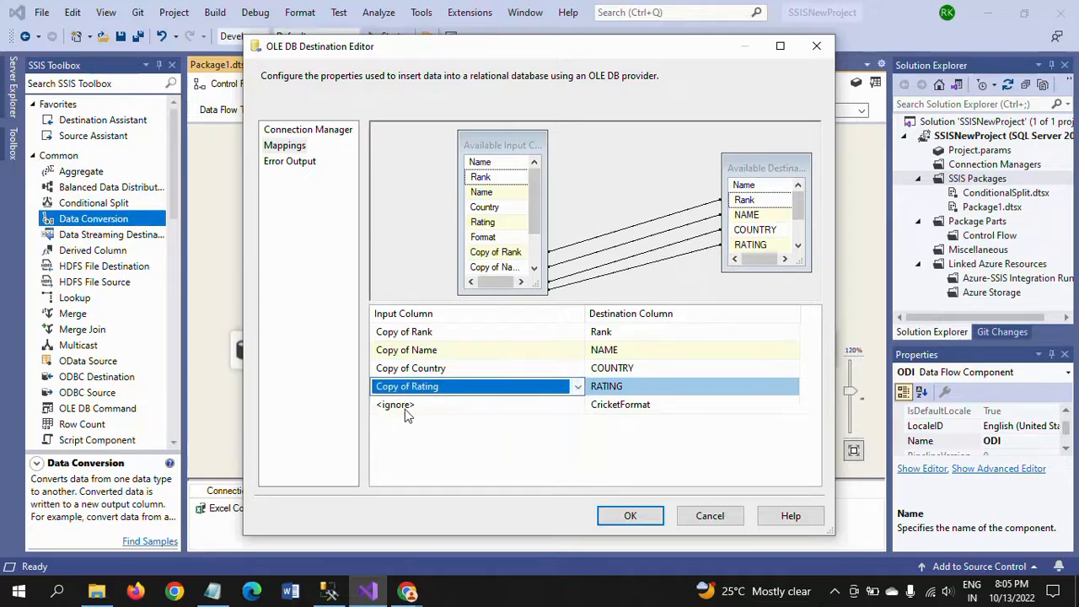
click(405, 408)
click(578, 405)
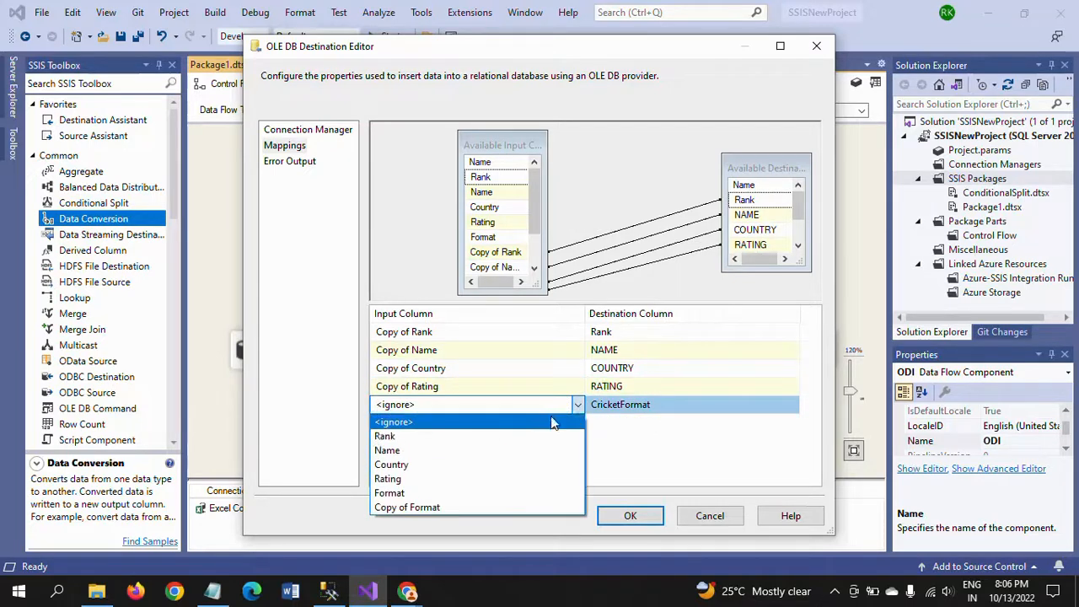
click(438, 508)
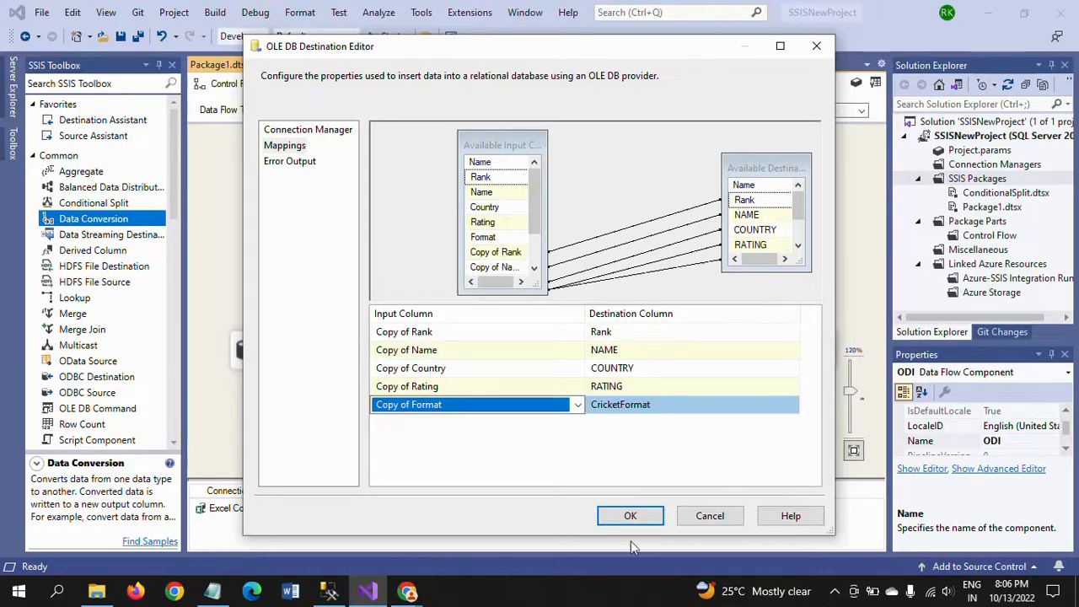
click(630, 515)
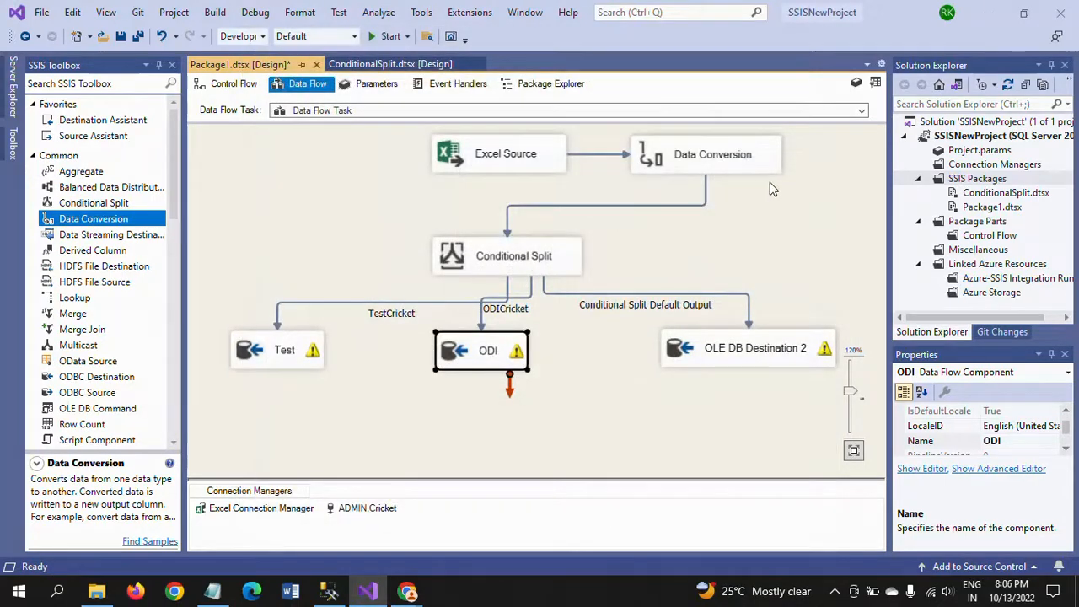
- Rename OLE DB Destination 2 as T20, and shift it and the Conditional Split slightly to tidy the data flow layout
drag(740, 360, 698, 361)
double_click(693, 350)
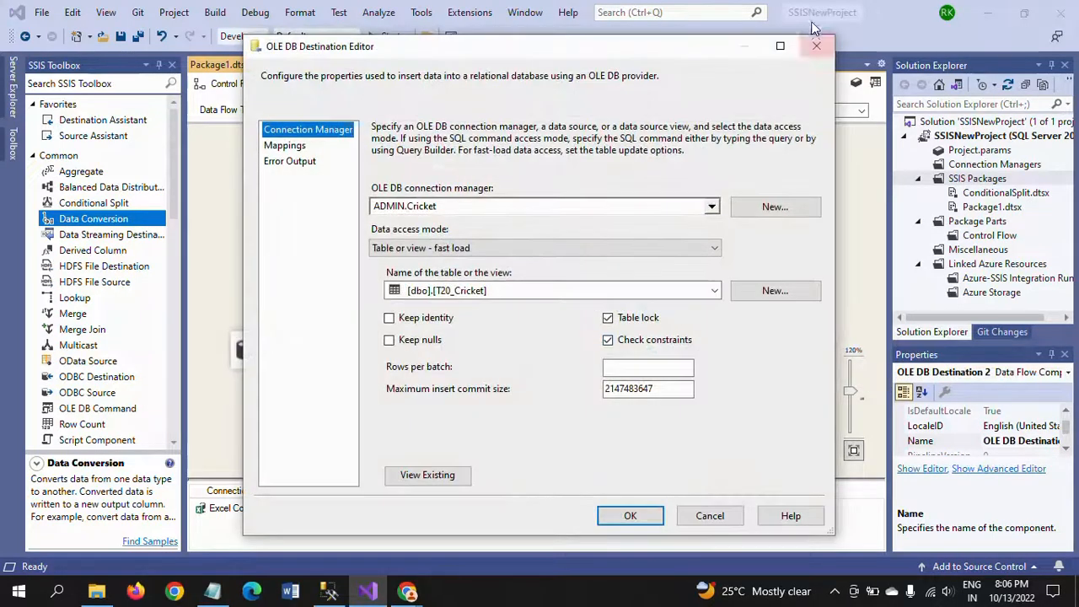
click(816, 46)
click(698, 353)
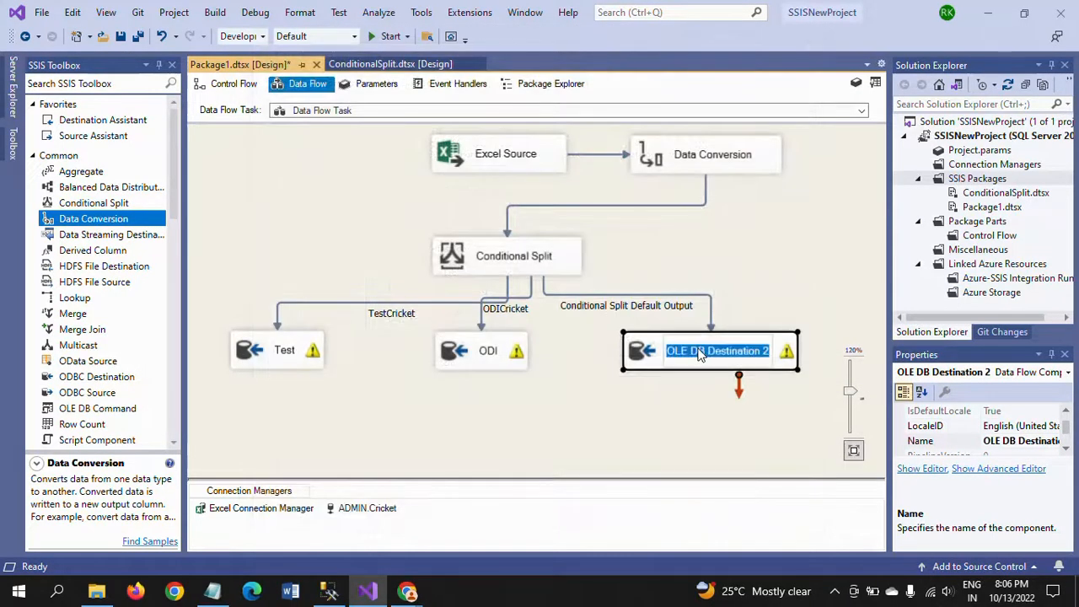
text(T)
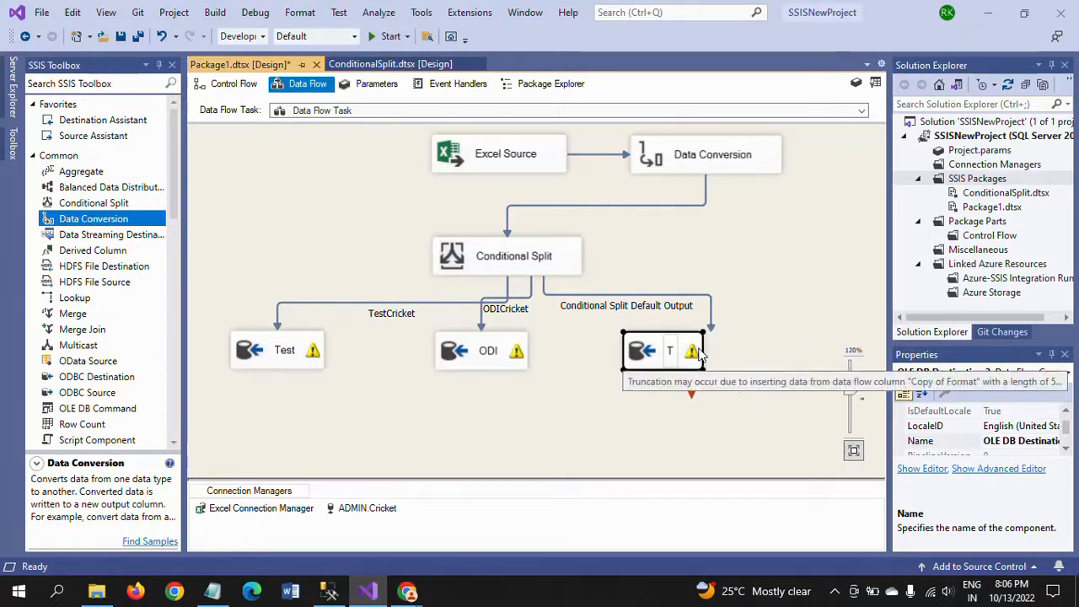
text(20)
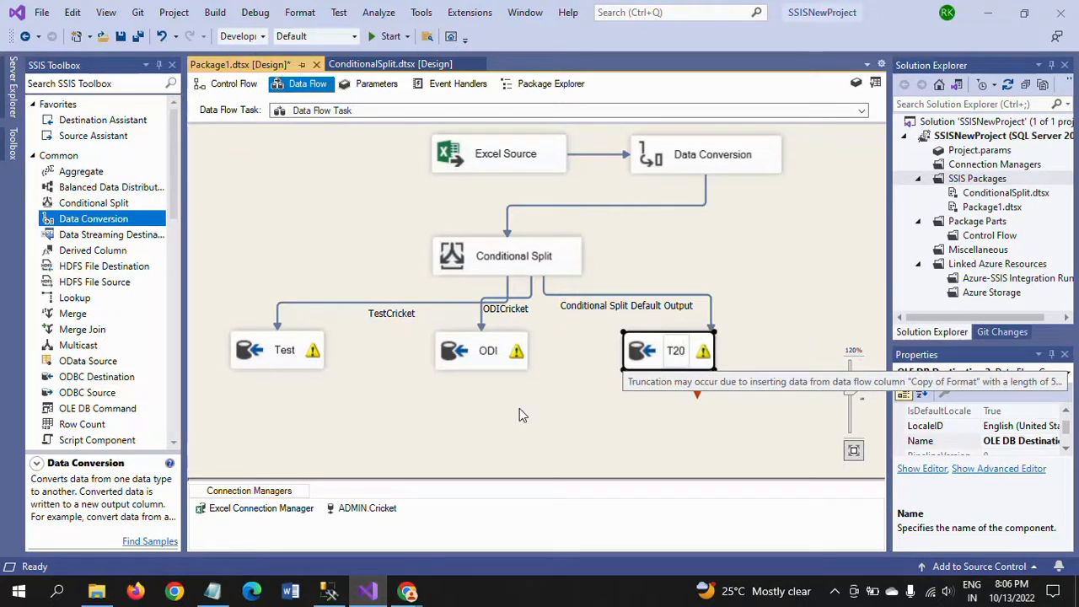
click(519, 414)
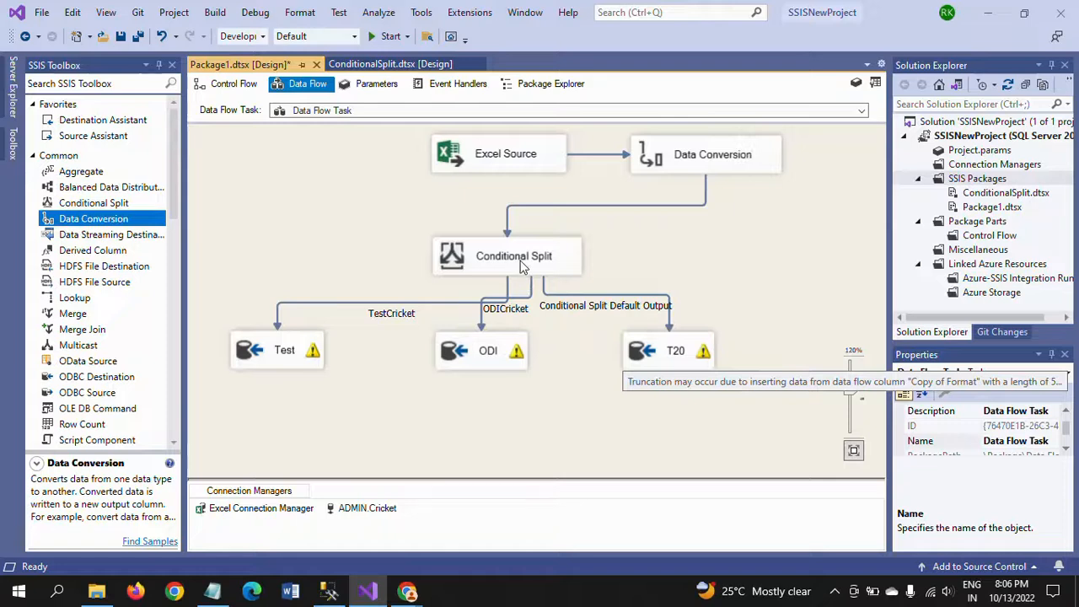
drag(522, 266, 519, 259)
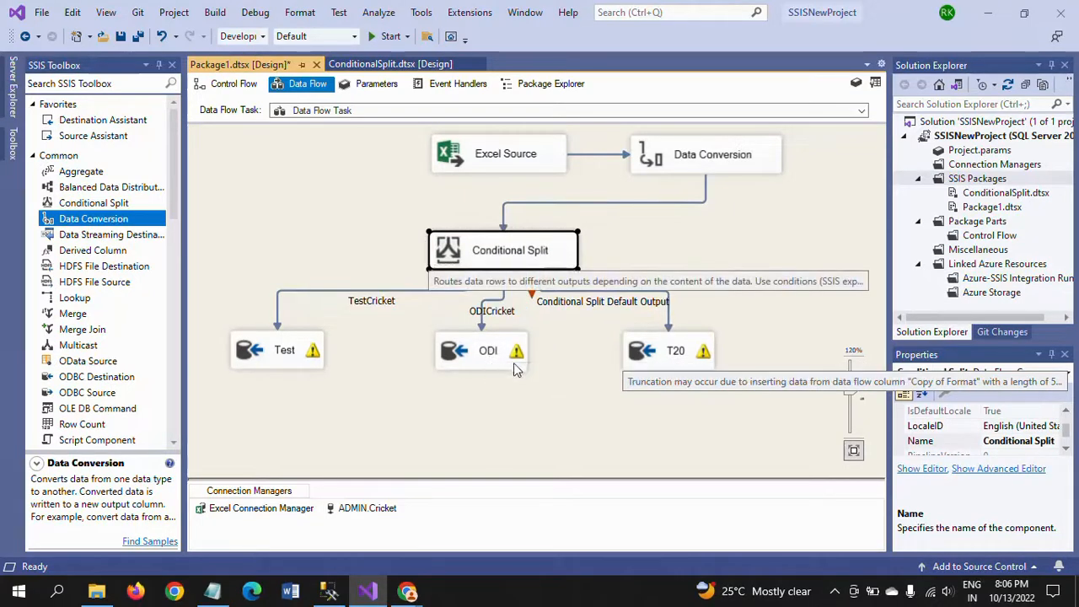
click(400, 417)
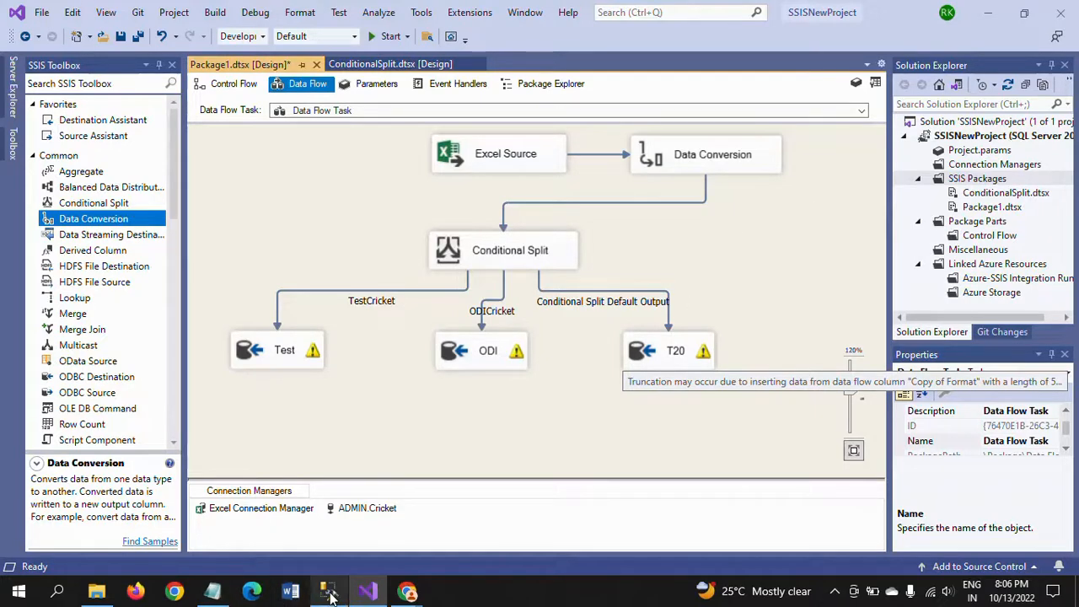
- Switch to SQL Server Management Studio, run the SELECT queries on ODI_Cricket, T20_Cricket and TEST_Cricket, and return to Visual Studio
mouse_move(331, 596)
click(329, 518)
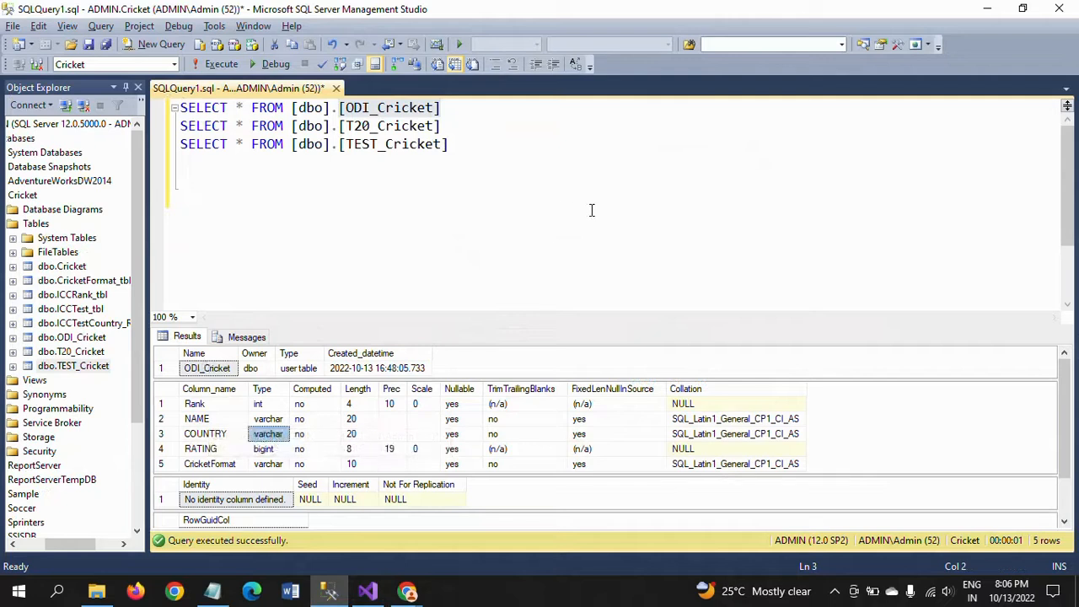
click(218, 65)
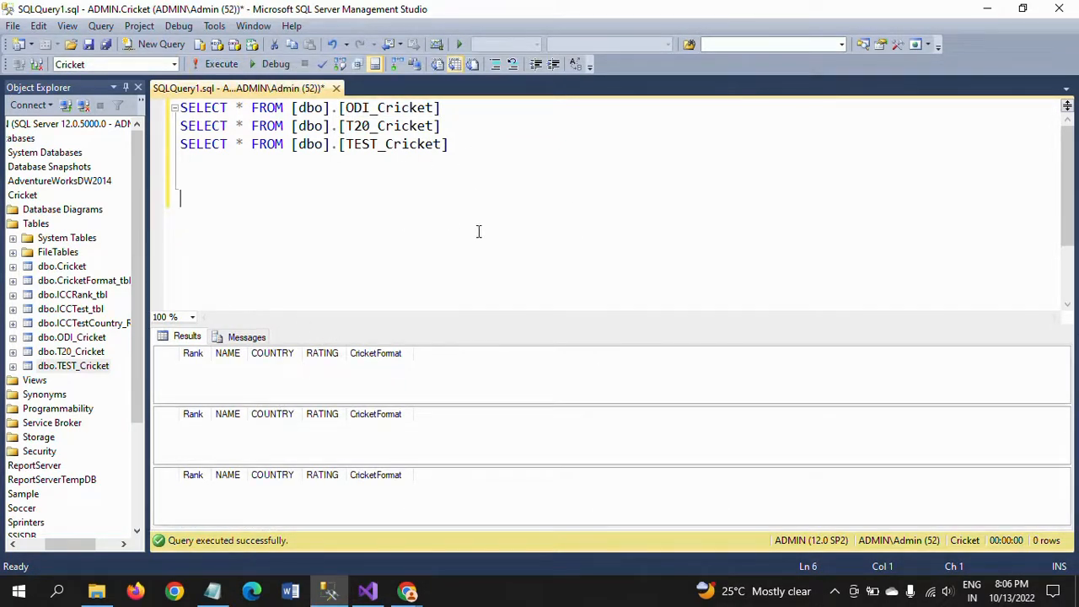
key(alt+Tab)
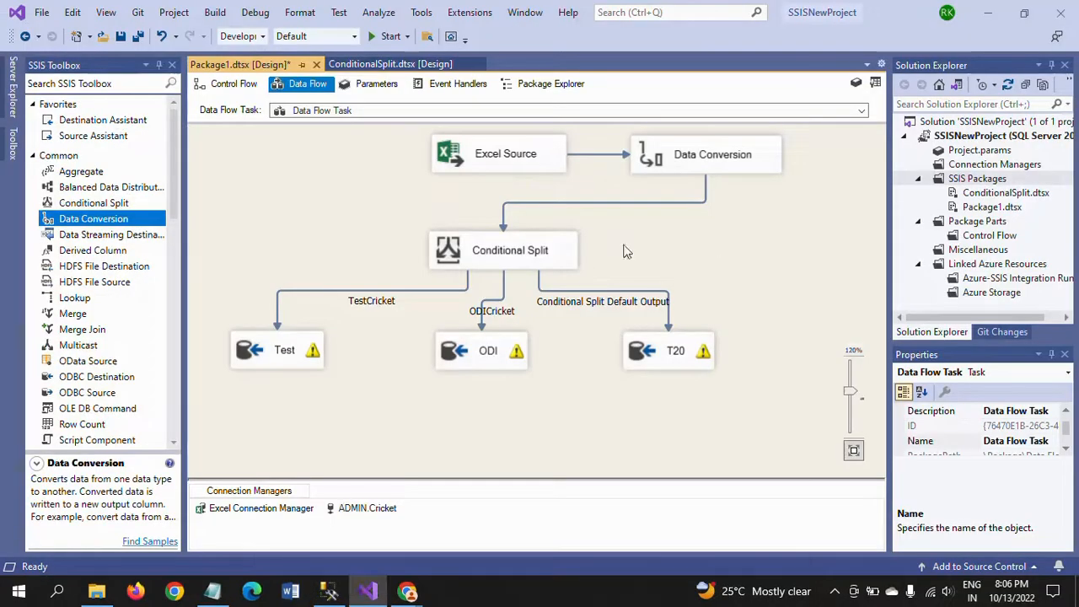
- Move Excel Source and Data Conversion to tidy the data flow layout, and review the Conditional Split's conditions without changing them
drag(506, 153, 444, 152)
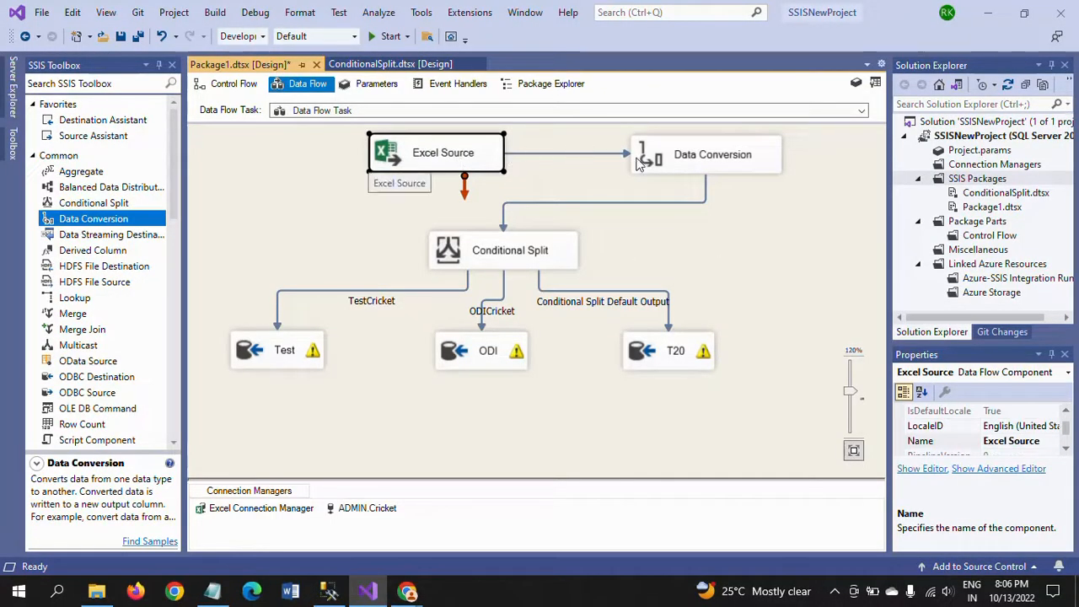
drag(664, 164, 619, 165)
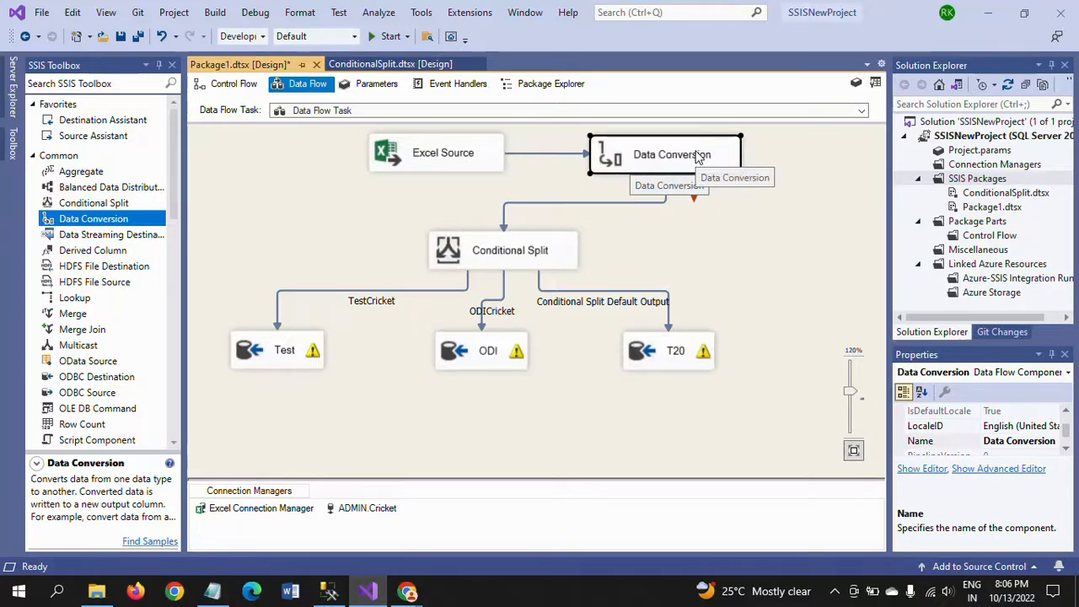
double_click(512, 258)
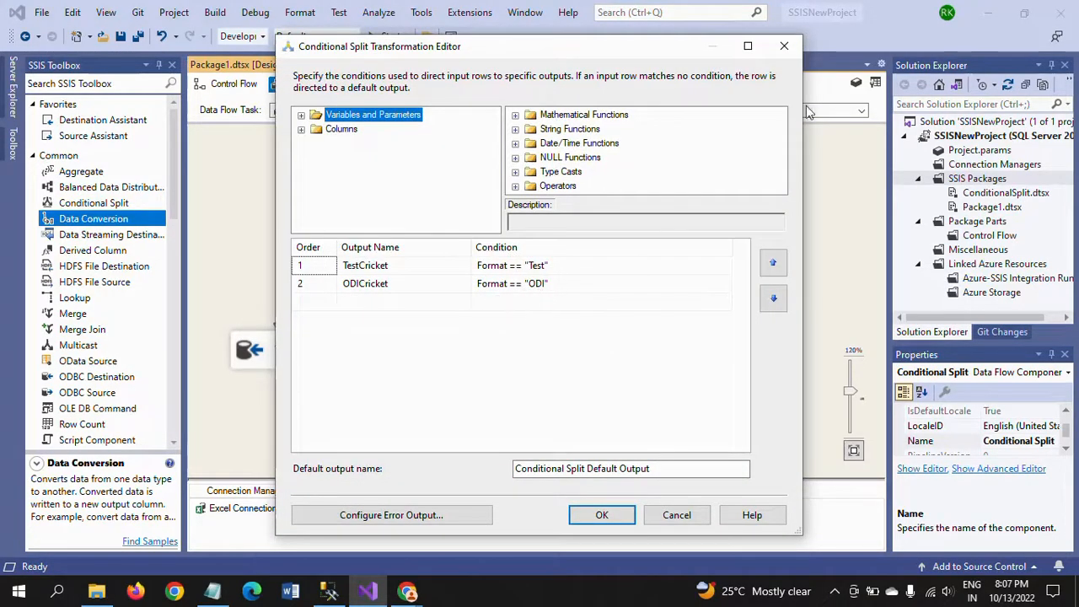
click(784, 46)
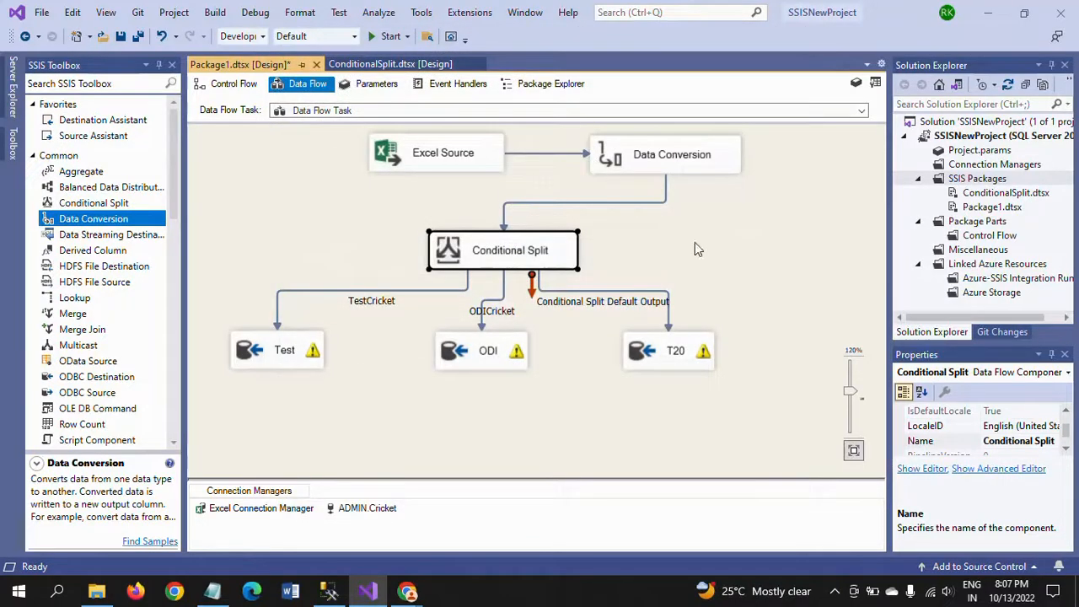
- Run Package1 to load the cricket data into the destination tables, and stop debugging once it finishes
click(714, 234)
click(379, 36)
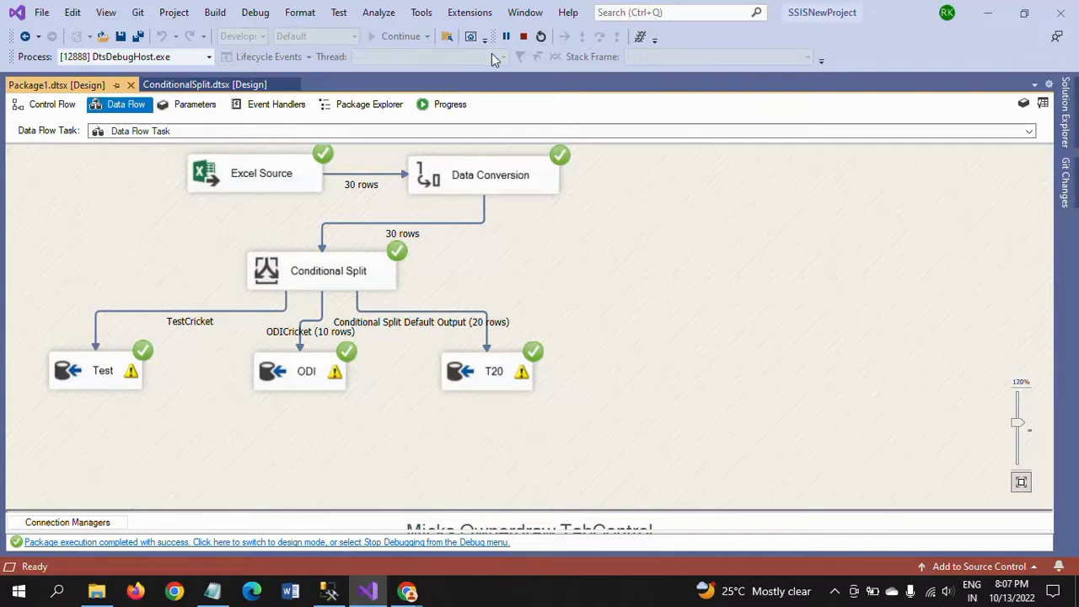
click(523, 37)
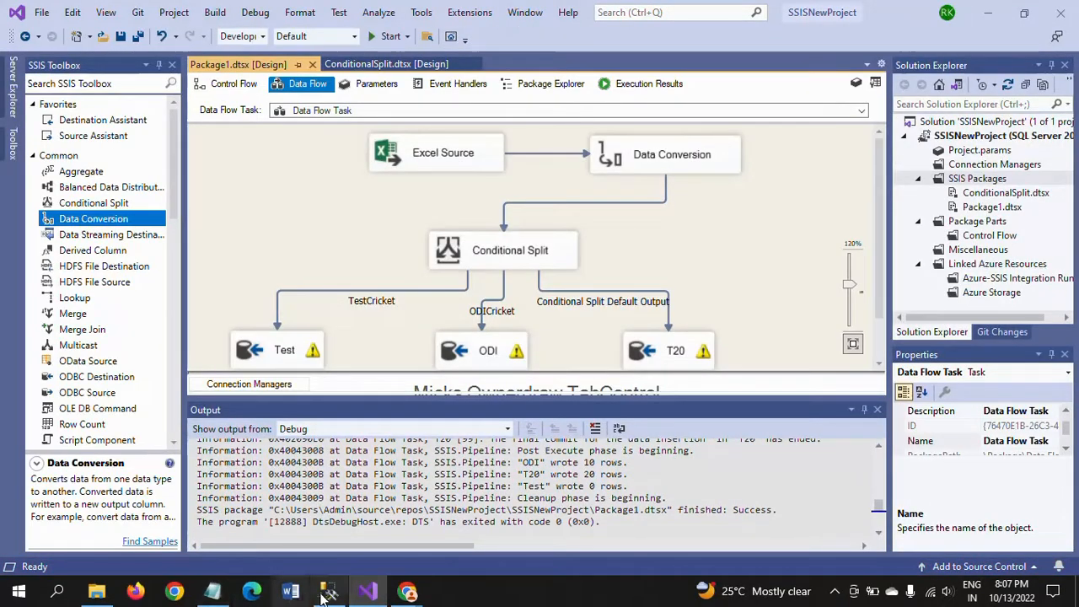
- Switch to SQL Server Management Studio and run only the SELECT query on ODI_Cricket to check its rows
click(328, 591)
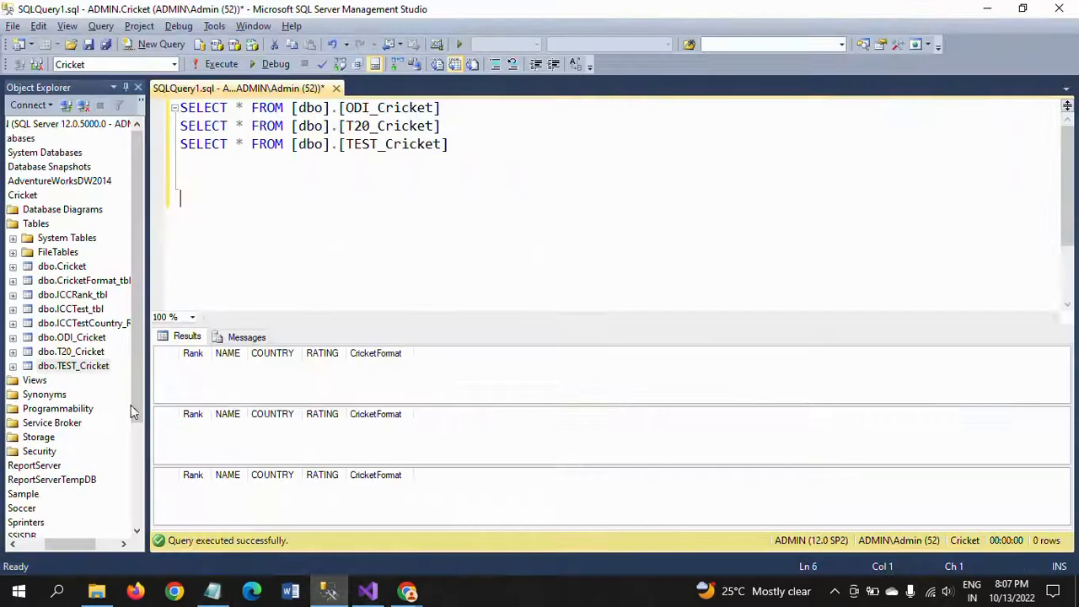
click(467, 115)
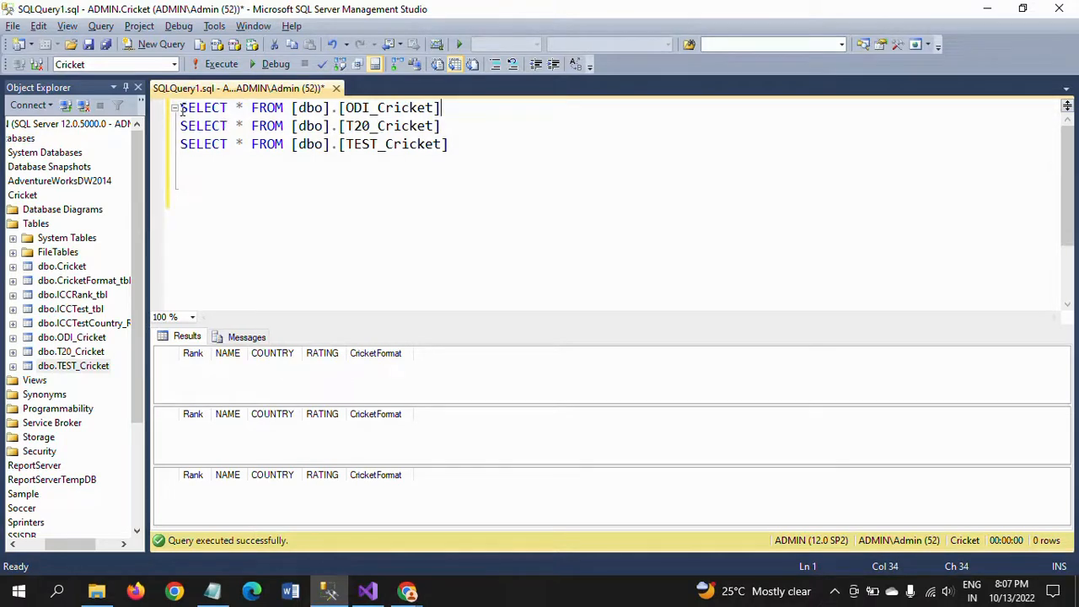
key(shift+Home)
click(221, 64)
click(238, 458)
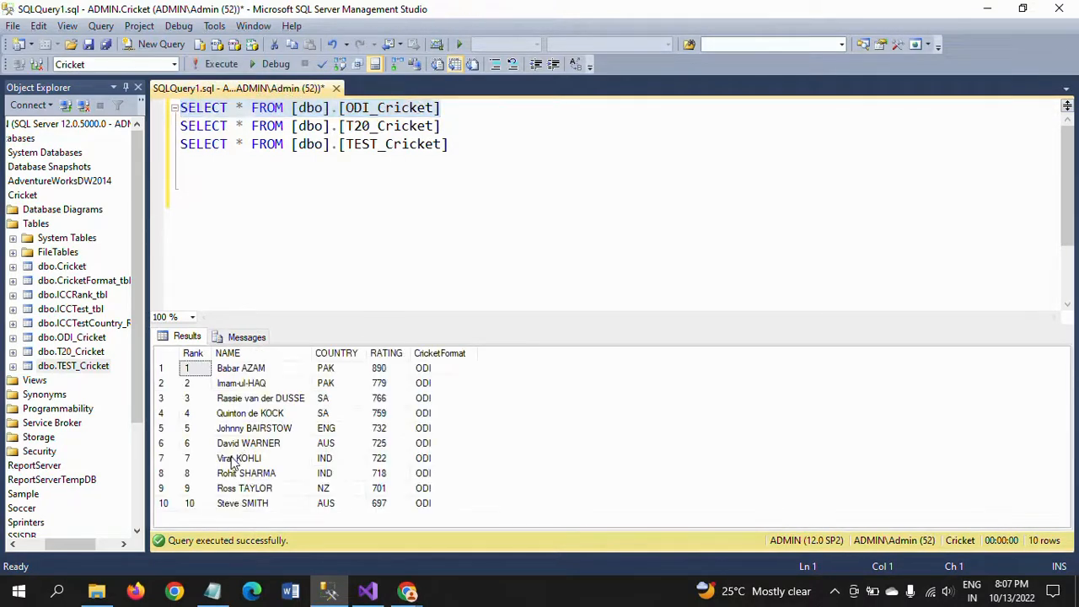
- Run only the SELECT query on T20_Cricket and look through all returned rows' CricketFormat values
click(446, 125)
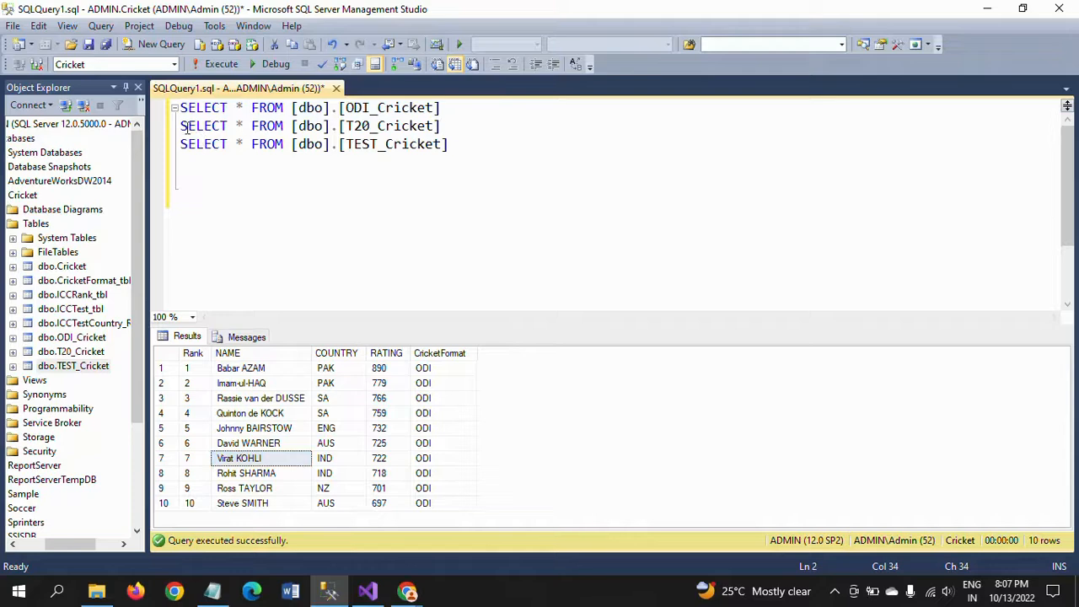
key(shift+Home)
click(221, 64)
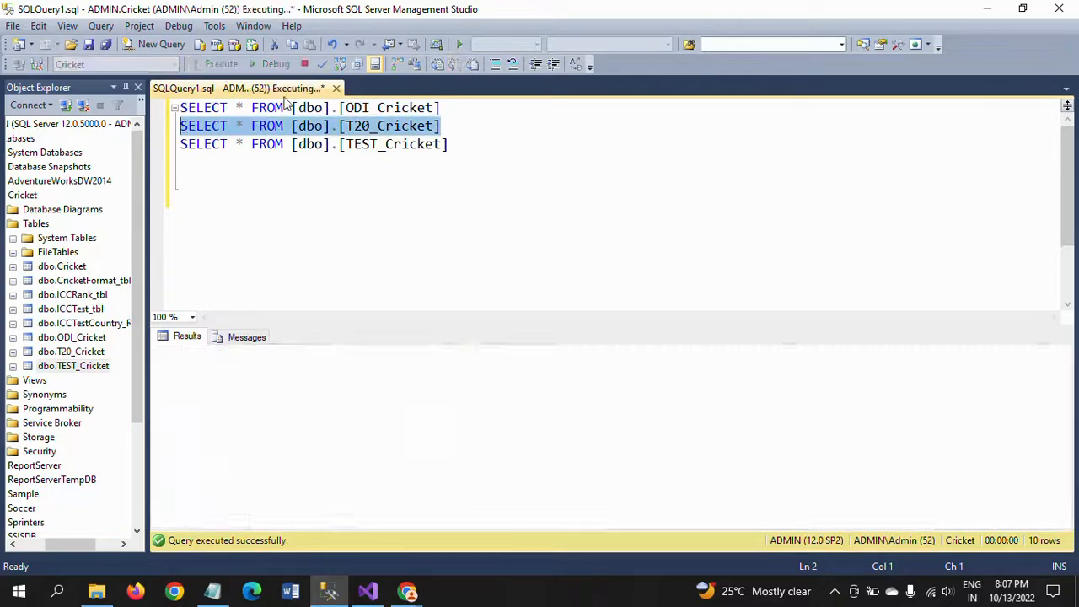
click(308, 442)
scroll(308, 436, down, 3)
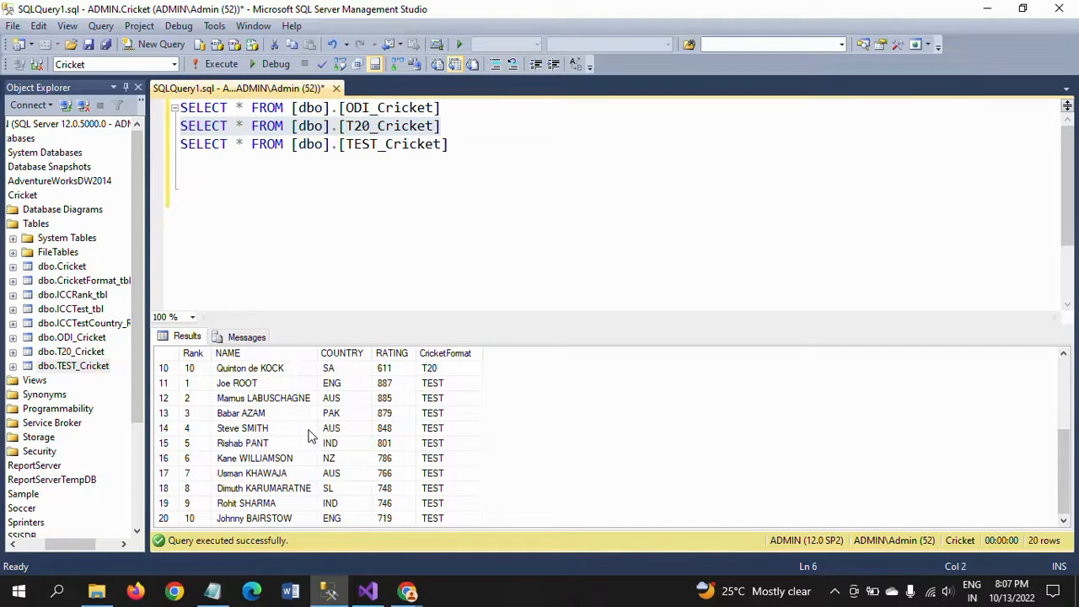
scroll(309, 436, up, 3)
- Run only the SELECT query on TEST_Cricket to check its contents
click(475, 144)
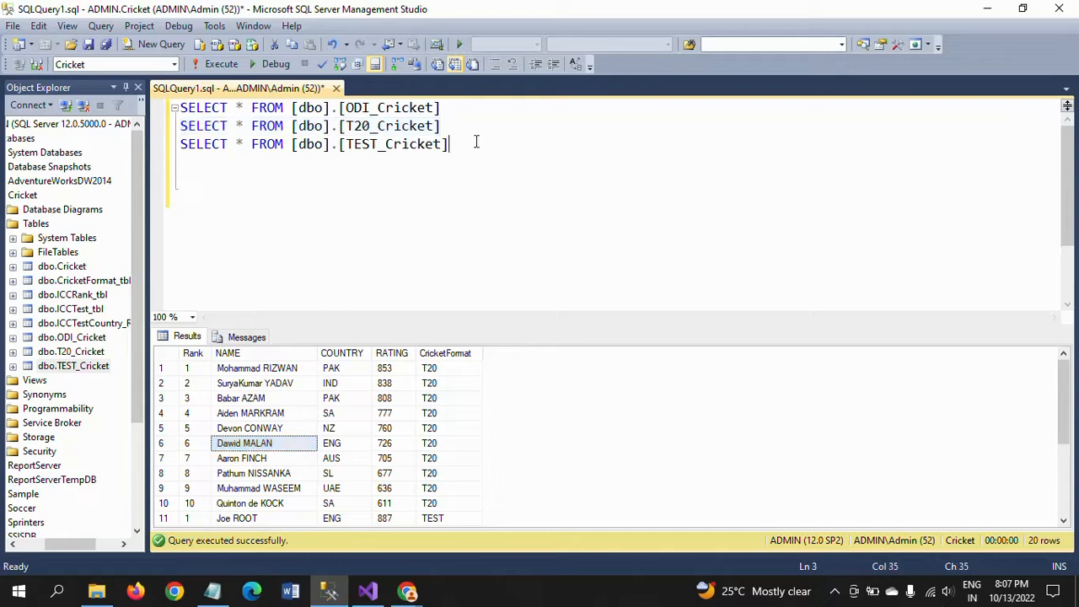
key(shift+Home)
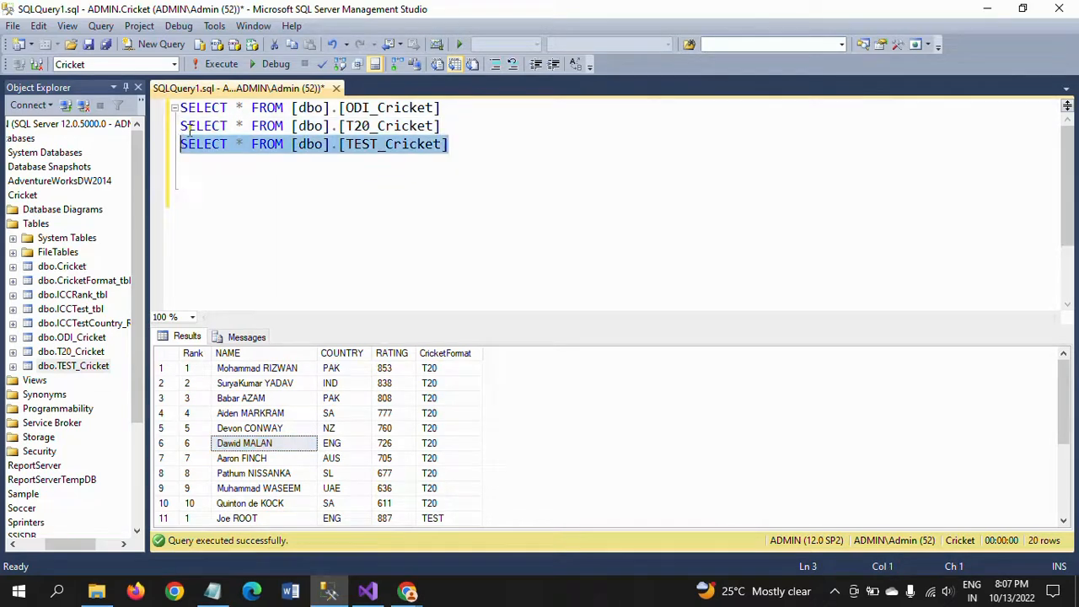
click(218, 63)
- Delete the blank lines below the TEST_Cricket query in the SQL script
click(500, 205)
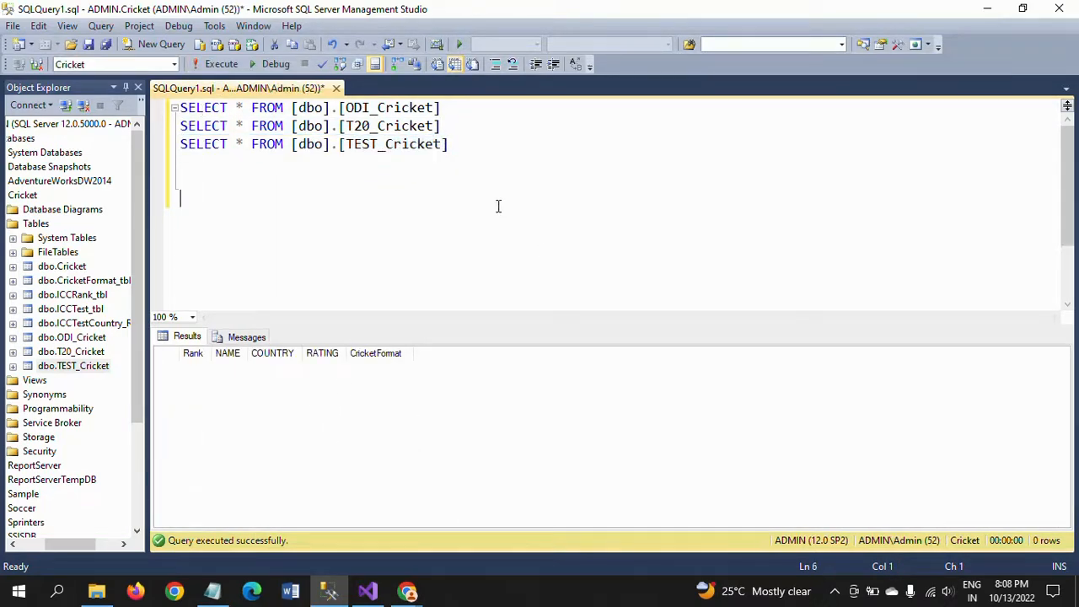
key(shift+Down)
key(shift+Down)
key(shift+Down)
key(Delete)
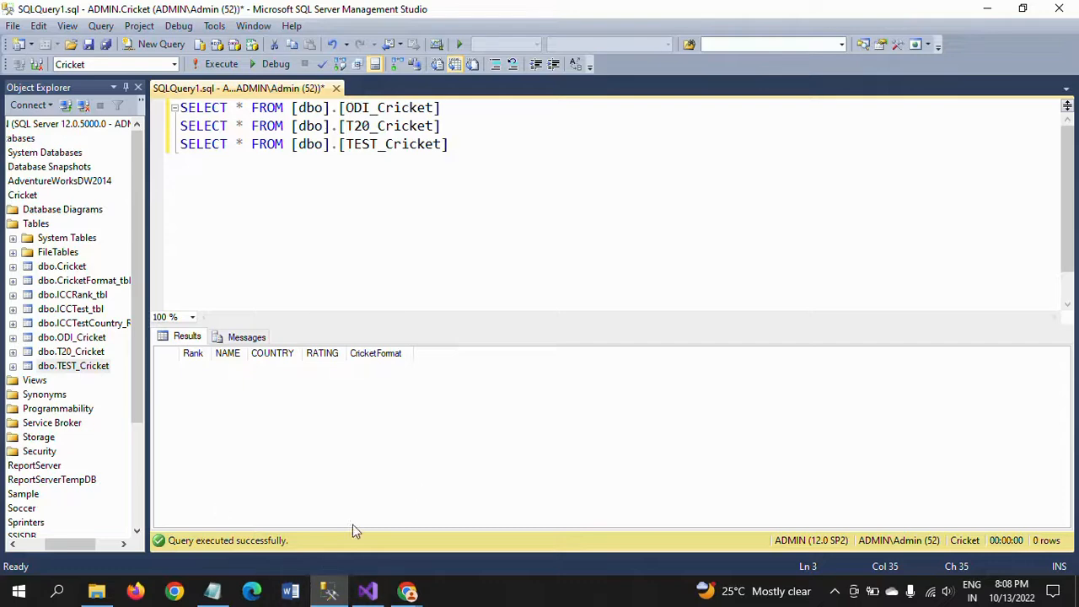
- Switch to Visual Studio and open the Conditional Split of the data flow for editing
mouse_move(334, 597)
click(368, 591)
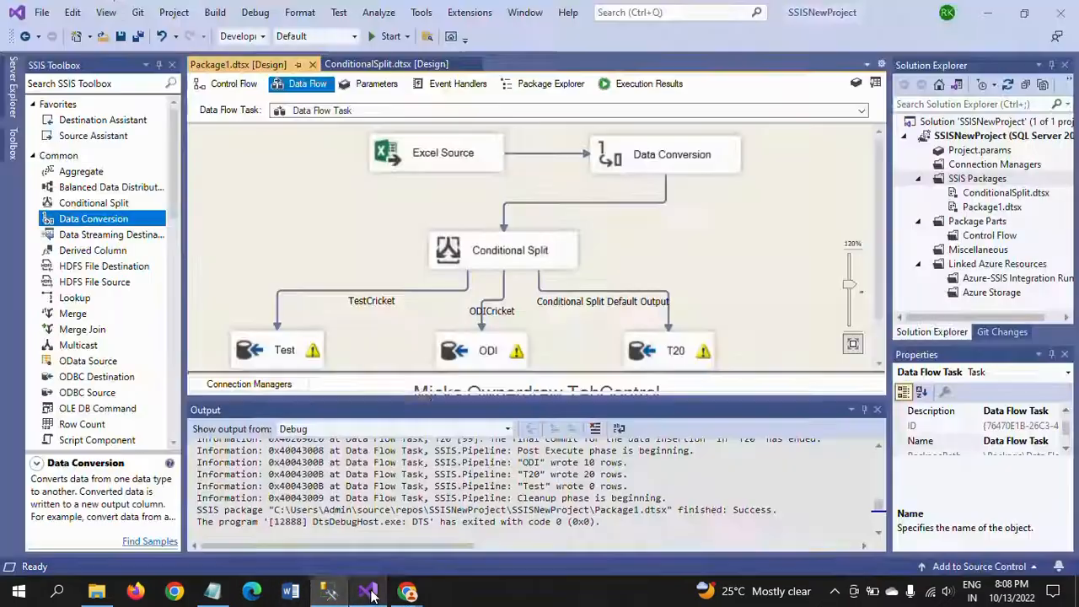
click(531, 257)
double_click(531, 257)
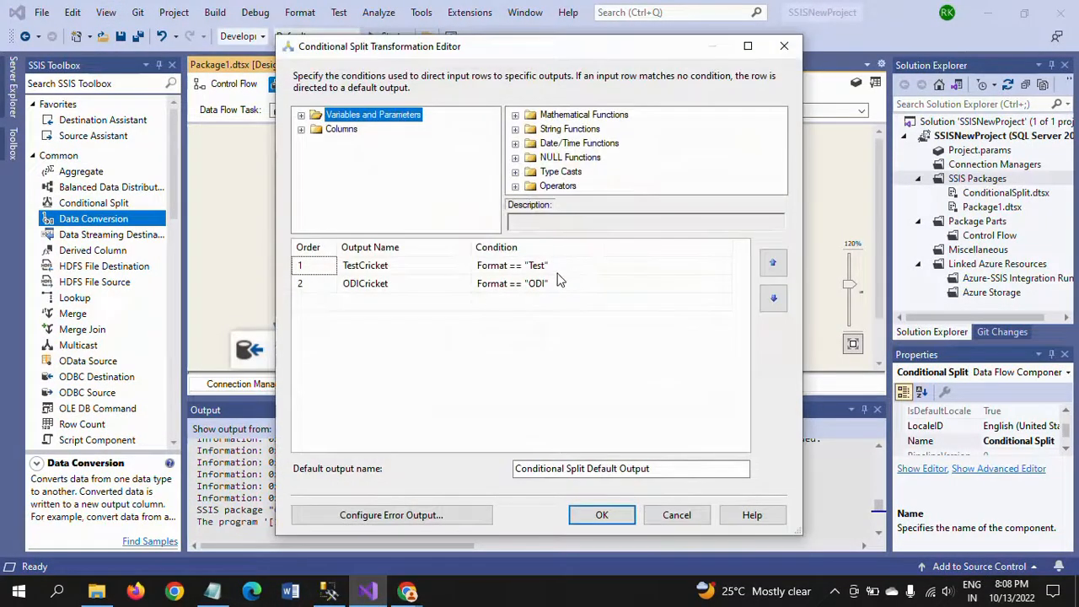
- Open the Cricket workbook from the SSISProject folder, check how the Format column spells the Test entries, and close the workbook
click(96, 592)
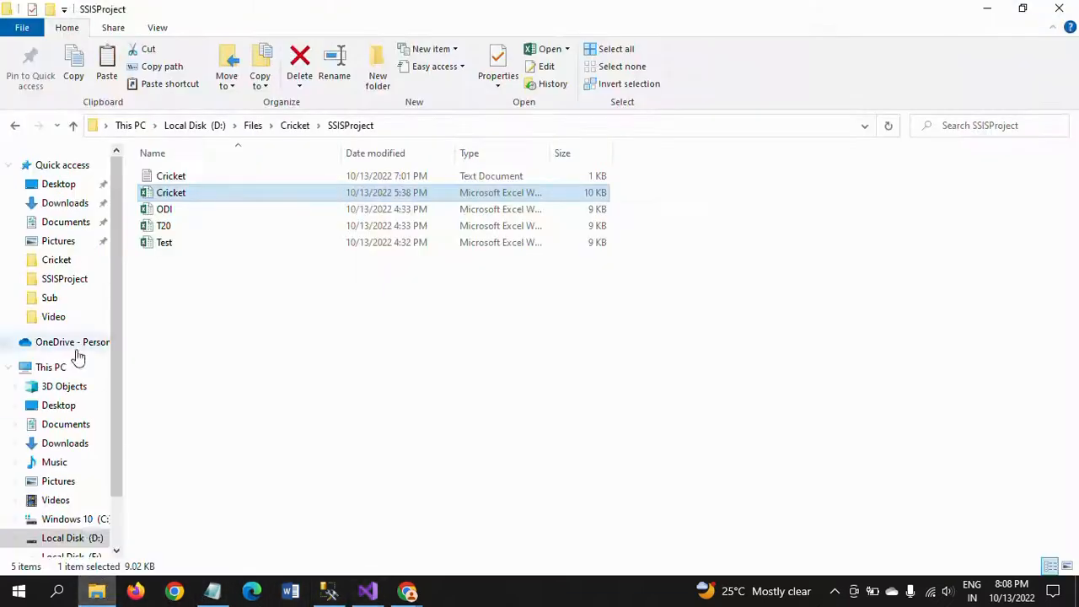
double_click(170, 193)
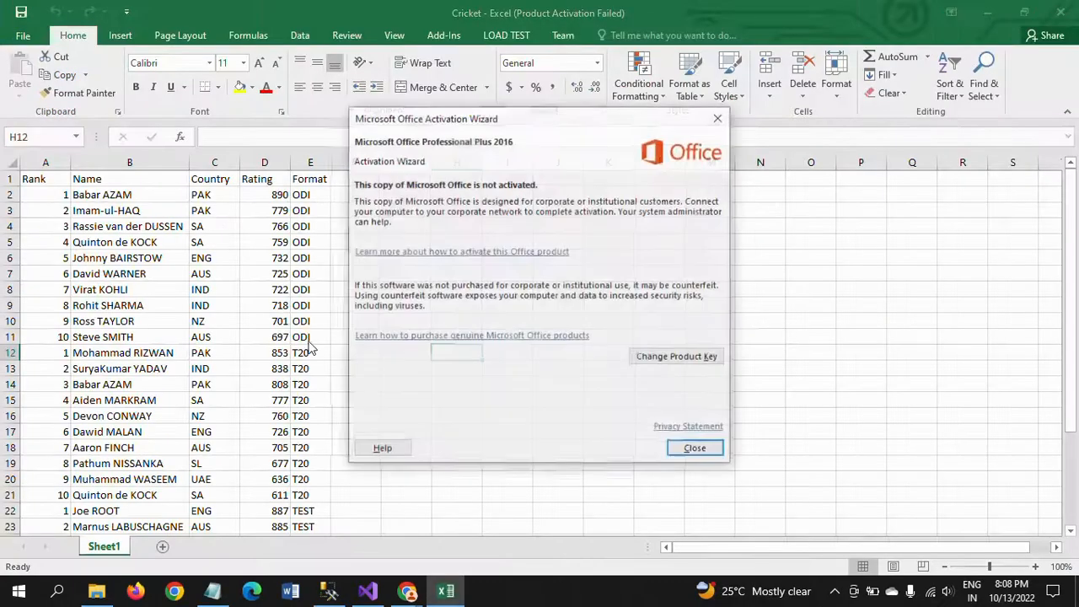
click(719, 117)
click(314, 462)
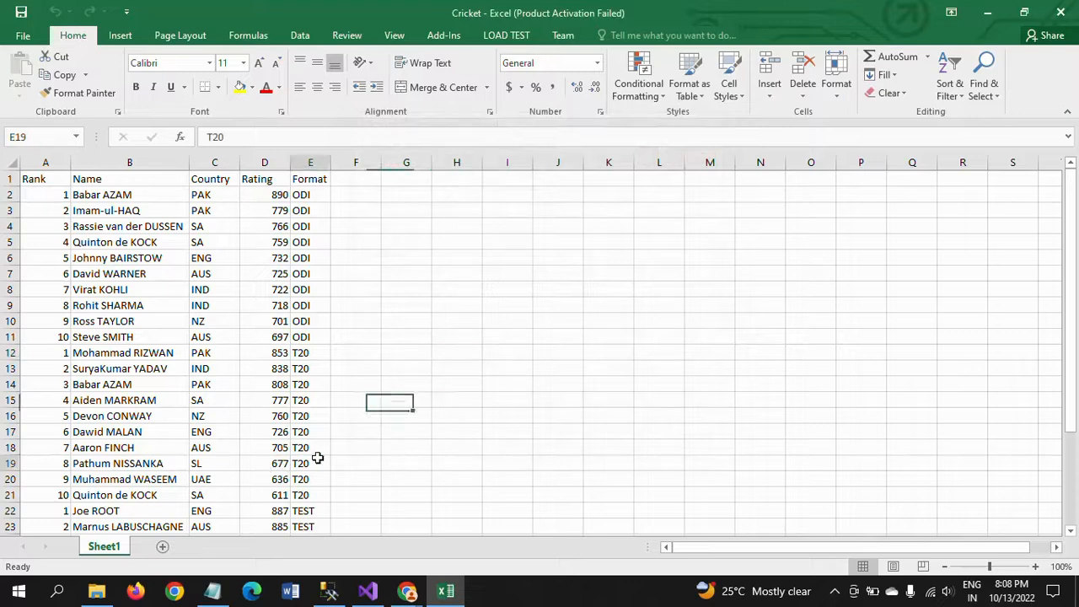
scroll(319, 469, down, 4)
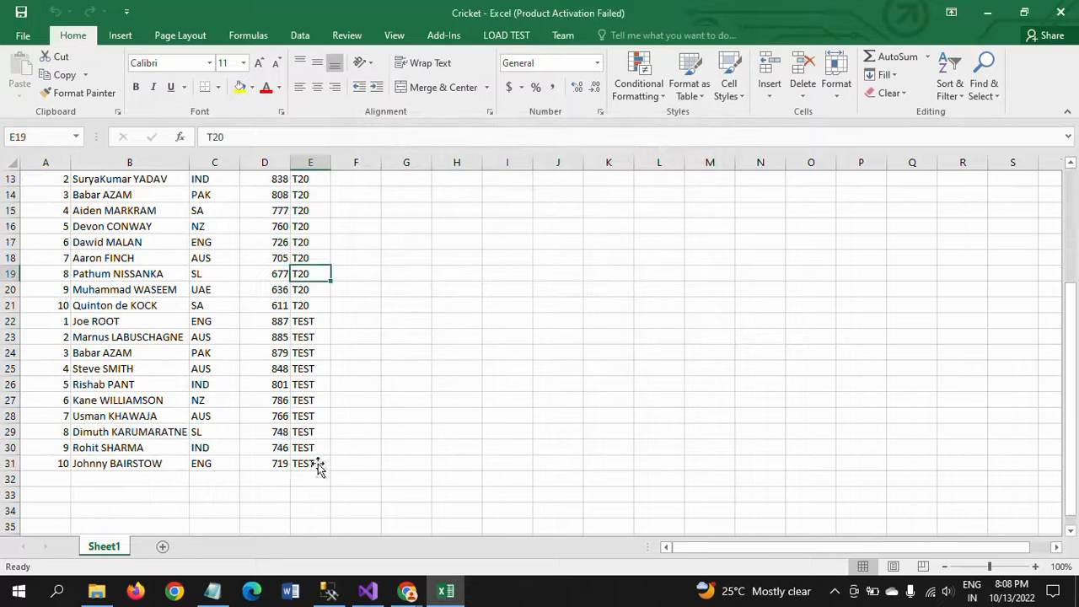
click(302, 322)
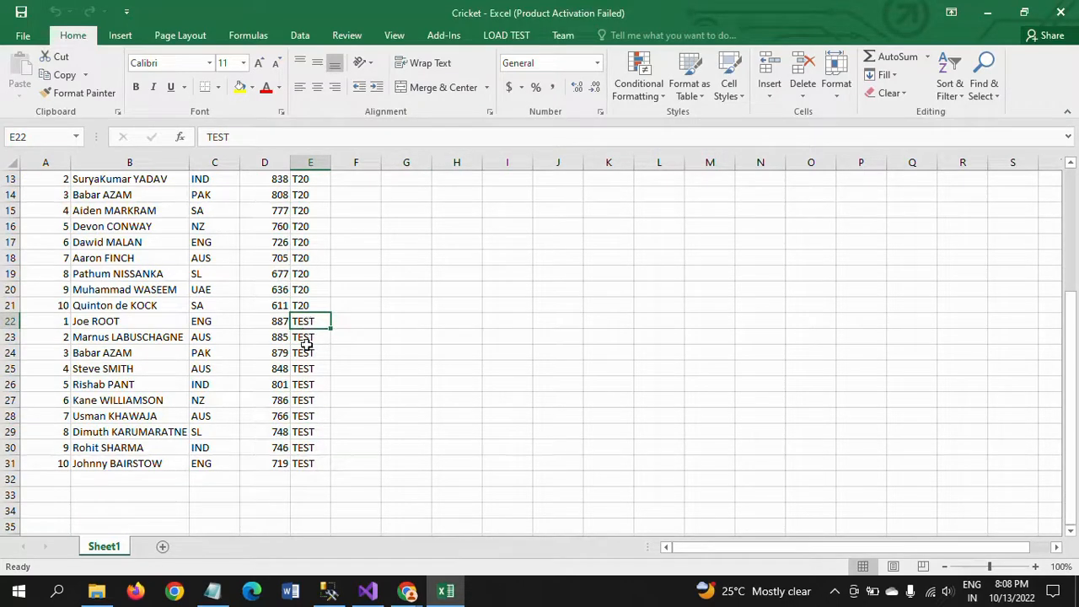
click(1062, 13)
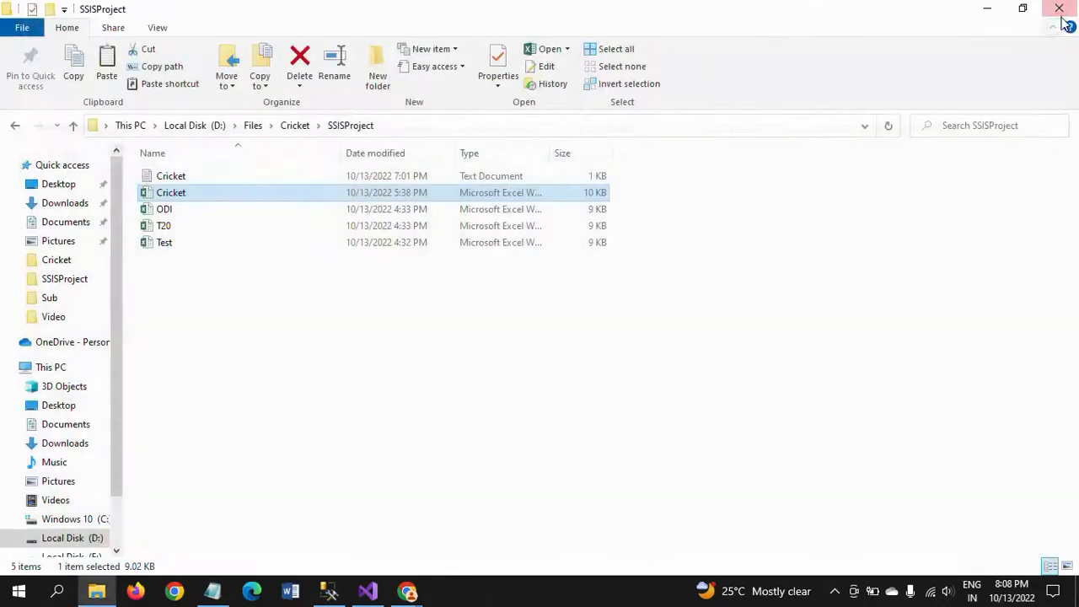
- Return to Visual Studio, set the TestCricket condition to Format == "TEST", apply it, and close the Output pane
click(368, 591)
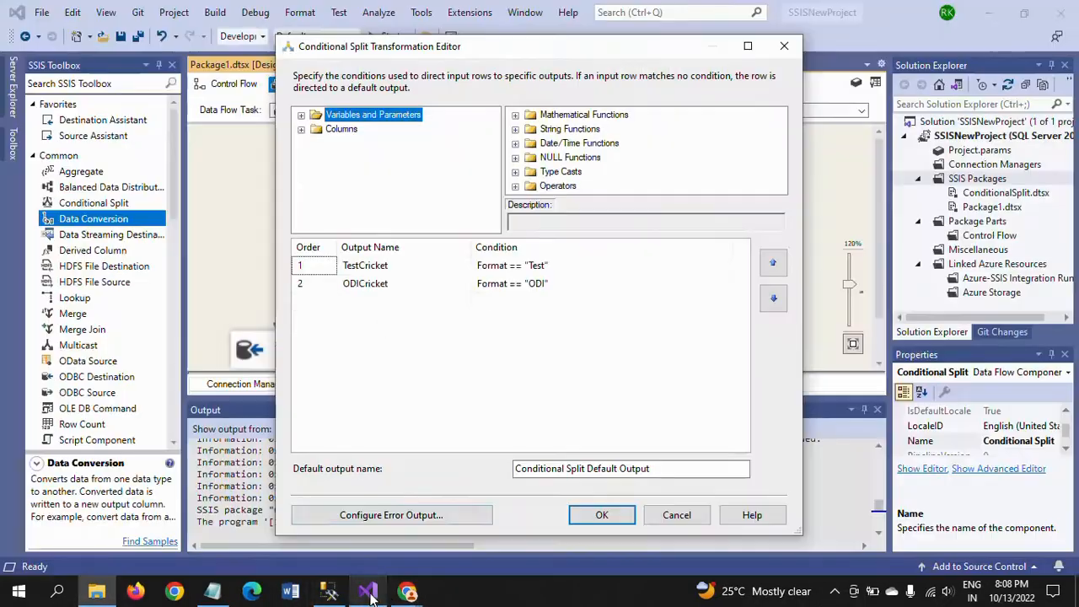
click(600, 265)
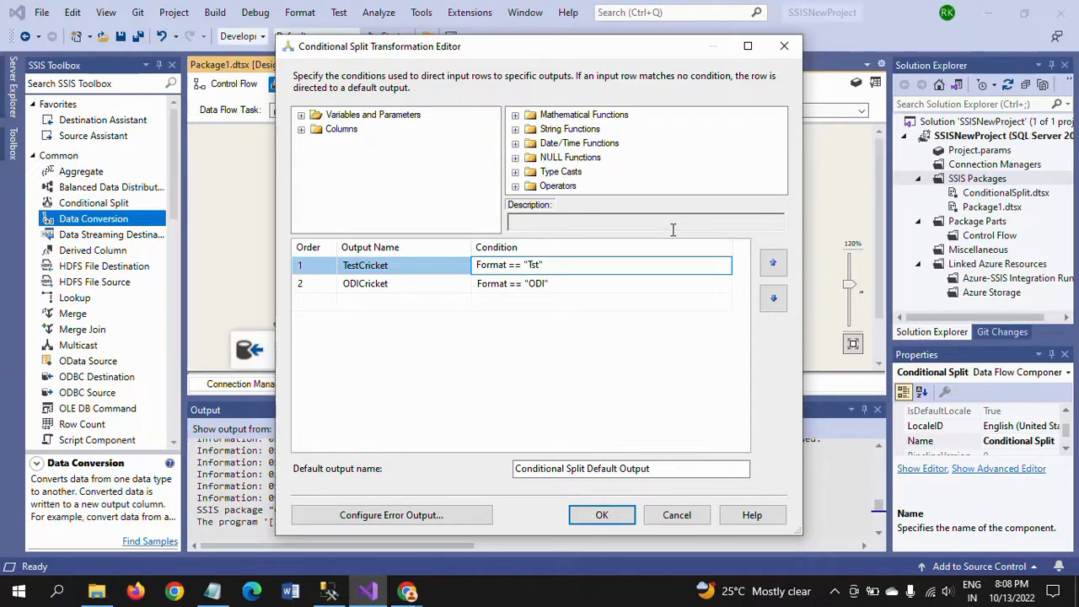
text(ST)
click(575, 369)
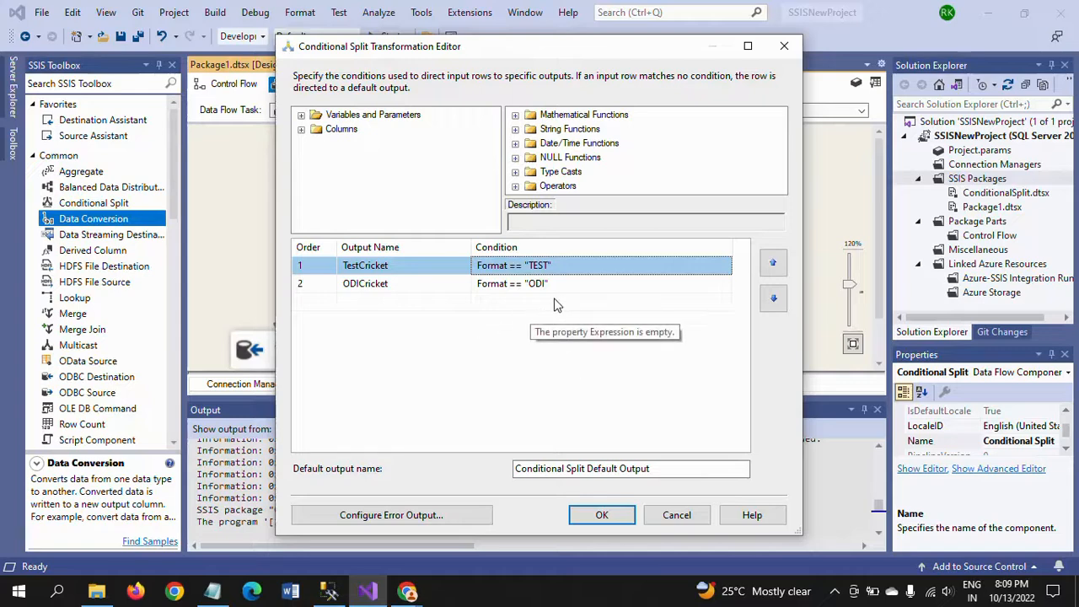
click(603, 515)
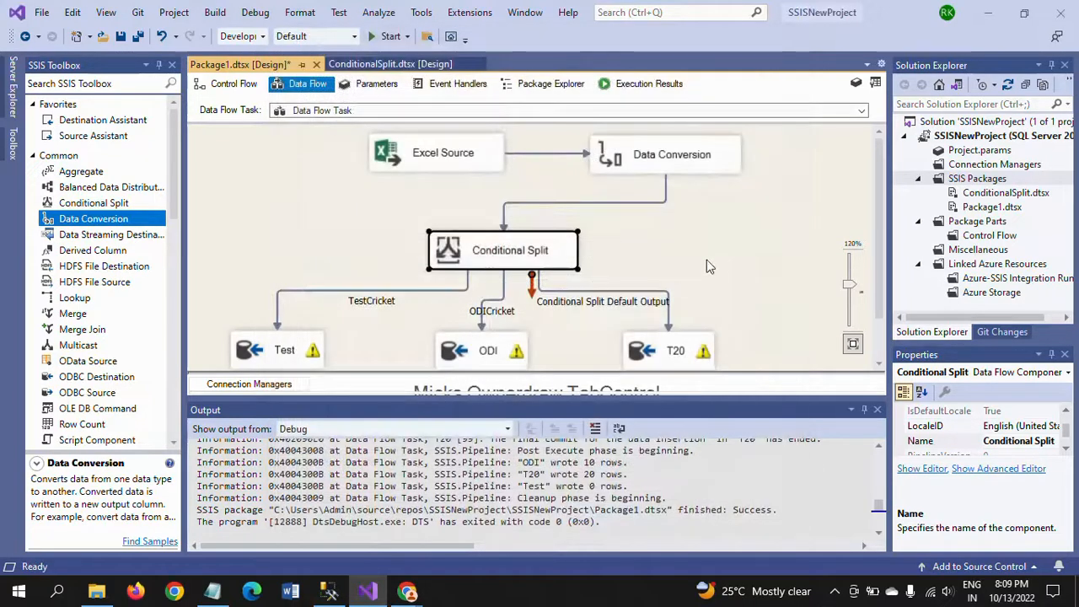
click(877, 410)
- Switch to SQL Server Management Studio and add three TRUNCATE TABLE [ODI_Cricket] lines below the SELECT queries
key(alt+Tab)
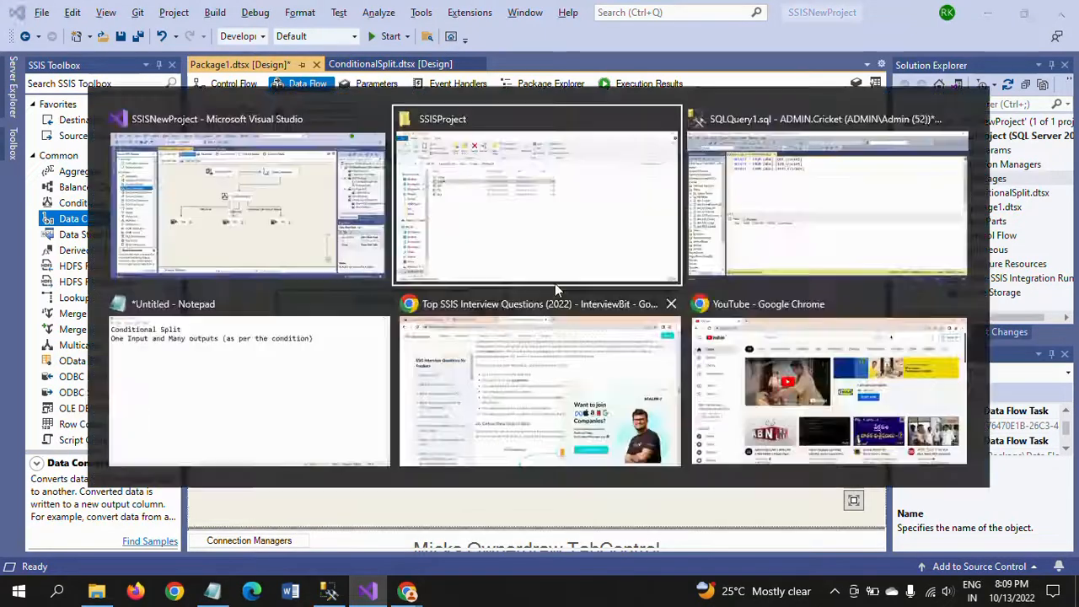
key(alt+Tab)
click(329, 590)
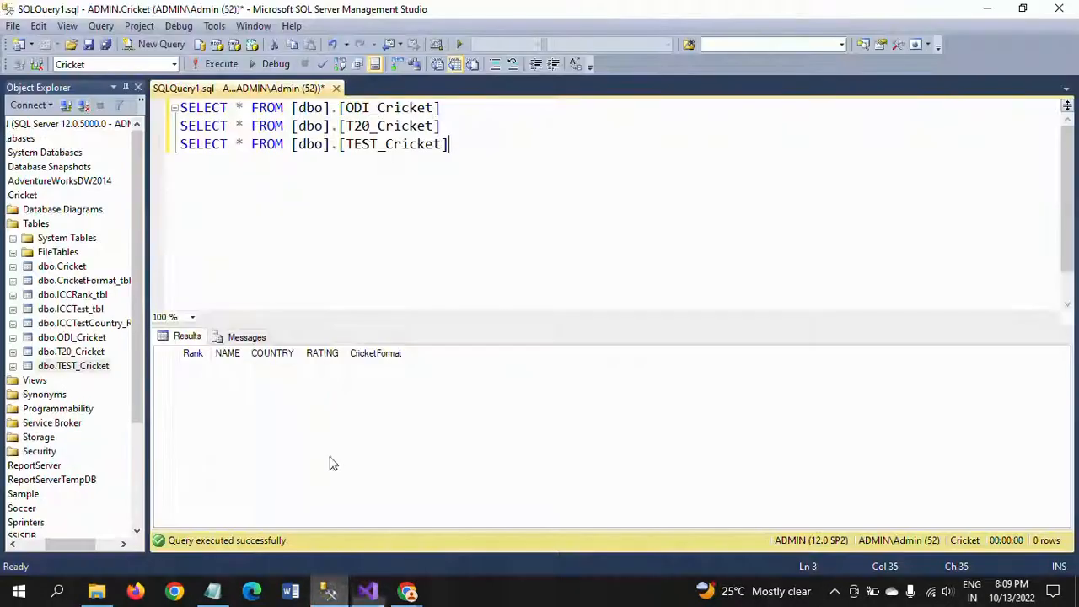
key(Return)
key(Return)
text(TRUNCATE TABLE [ODI_Cricket])
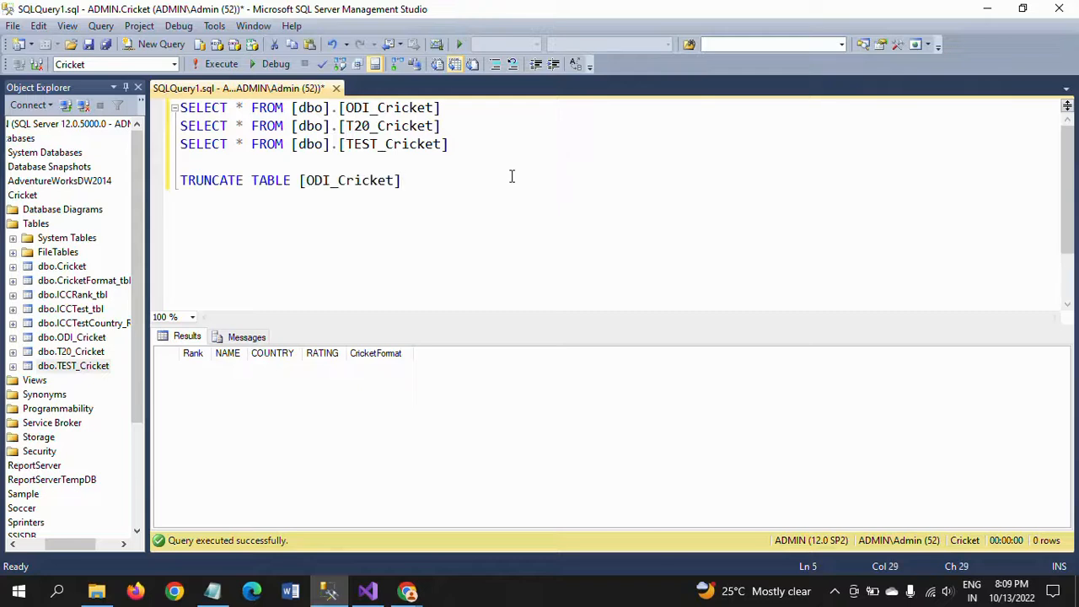
key(Return)
text(TRUNCATE TABLE [ODI_Cricket])
key(Return)
text(TRUNCATE TABLE [ODI_Cricket])
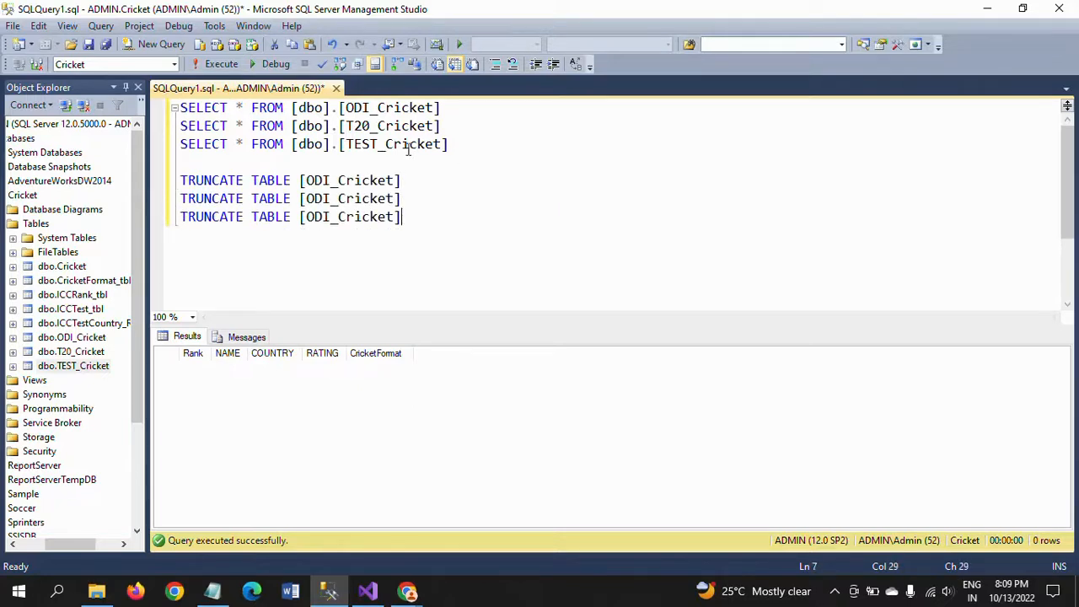
- Replace the table name in the second TRUNCATE statement with [T20_Cricket], copied from the SELECT query
click(386, 125)
double_click(386, 126)
key(ctrl+c)
click(355, 198)
double_click(354, 198)
key(ctrl+v)
- Replace the table name in the third TRUNCATE statement with [TEST_Cricket], and select all three TRUNCATE statements
double_click(379, 145)
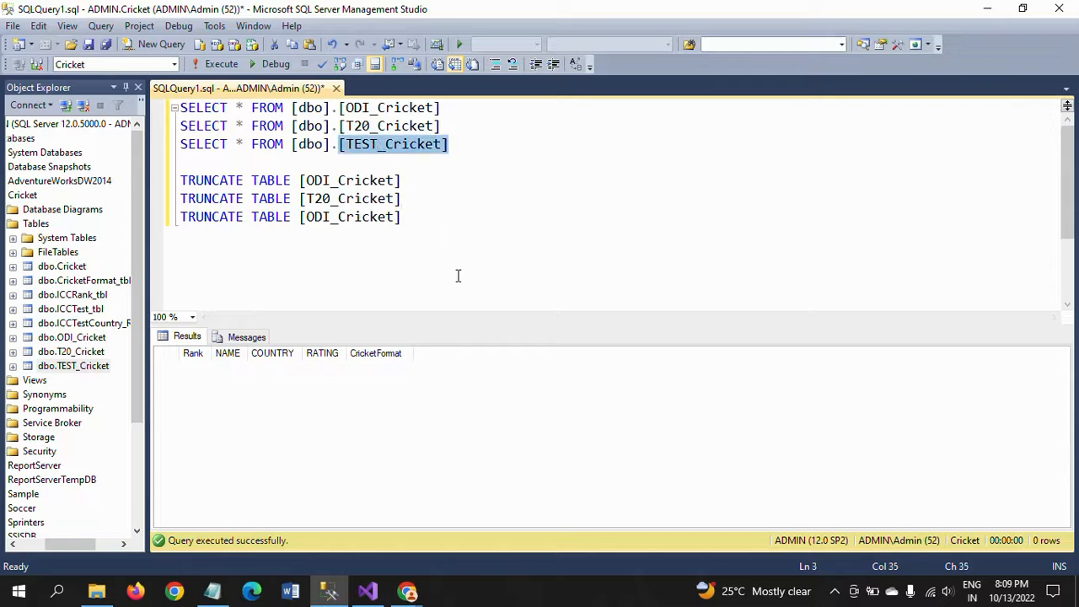
key(ctrl+c)
click(354, 217)
double_click(354, 217)
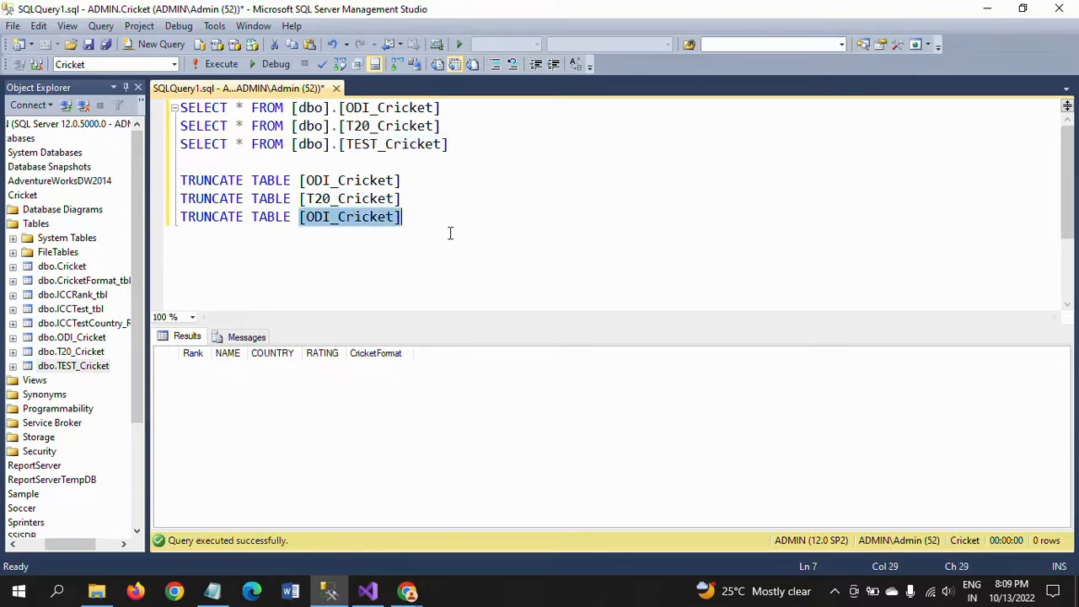
key(ctrl+v)
shift+click(183, 179)
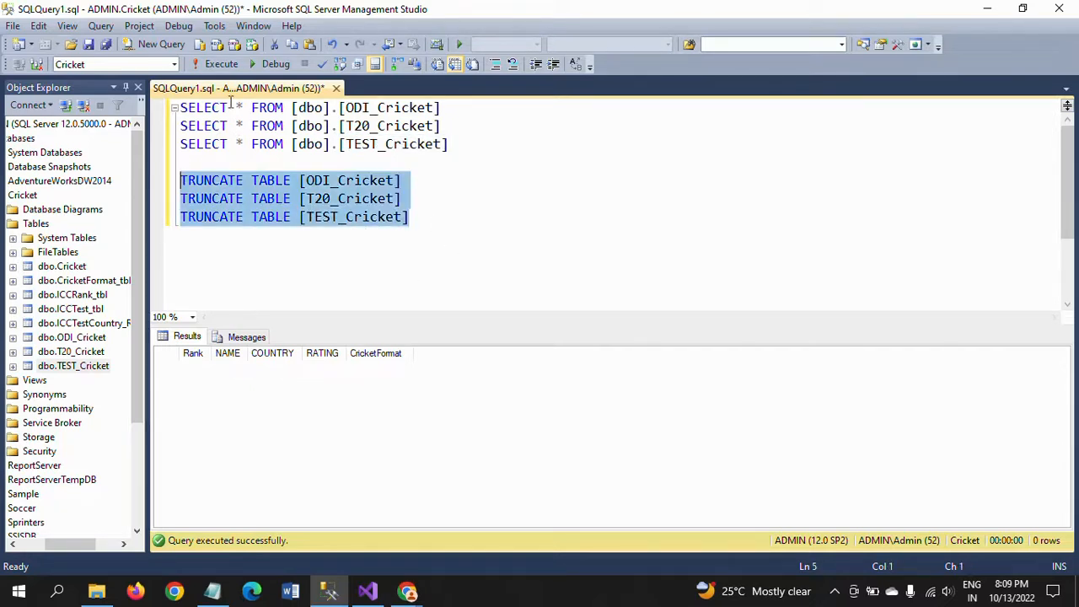
- Execute the three selected TRUNCATE statements, and run the three SELECT queries together to check the ODI, T20 and TEST tables
click(221, 64)
click(515, 157)
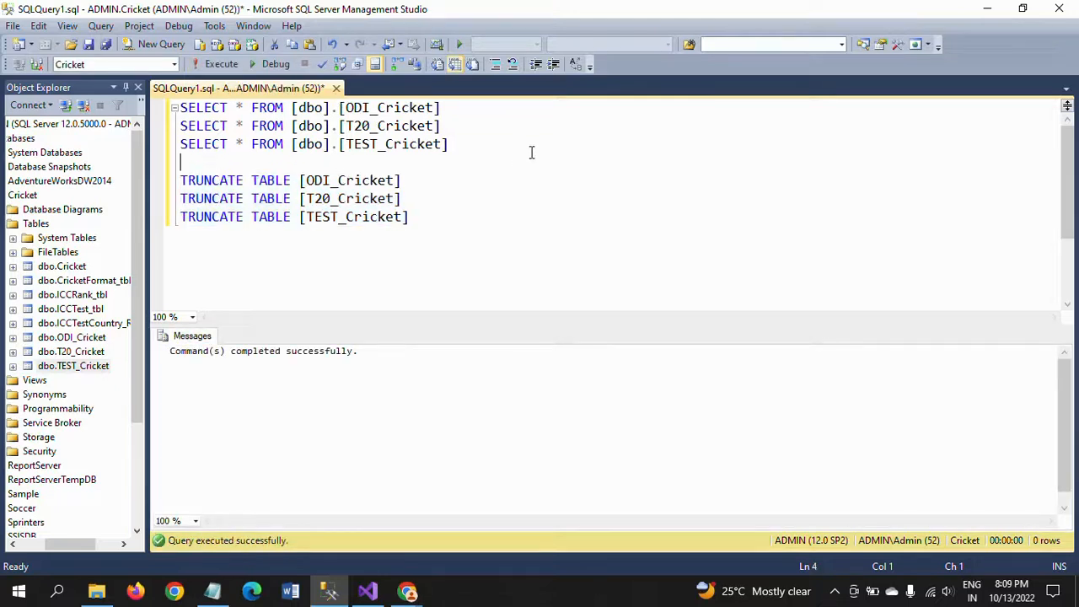
key(shift+Up)
key(shift+Up)
key(shift+Up)
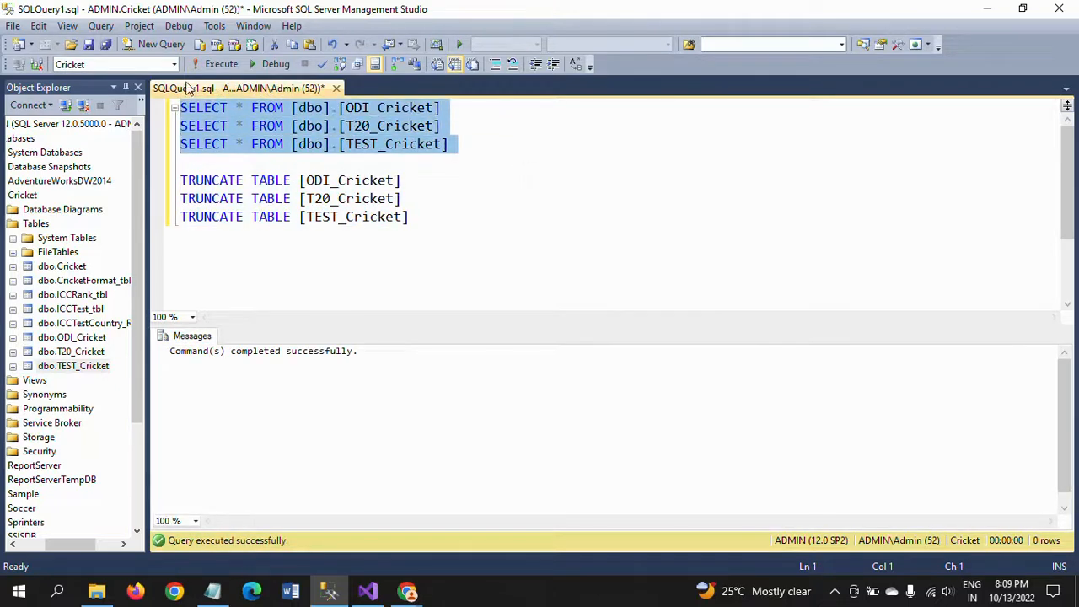
click(221, 64)
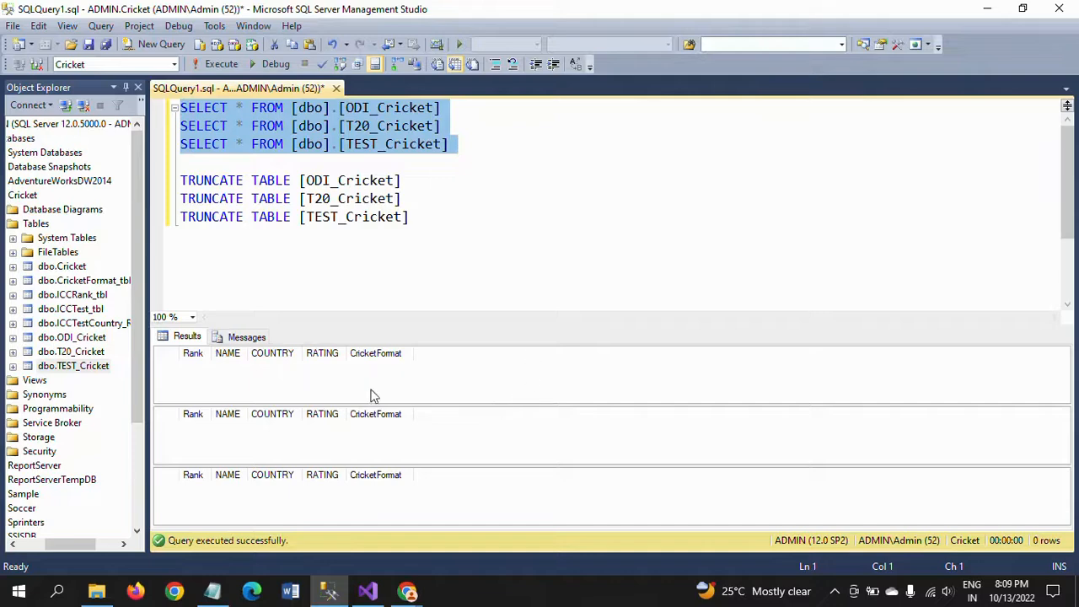
- Switch to Visual Studio, run Package1.dtsx to reload the three tables, and stop debugging once execution completes
key(alt+Tab)
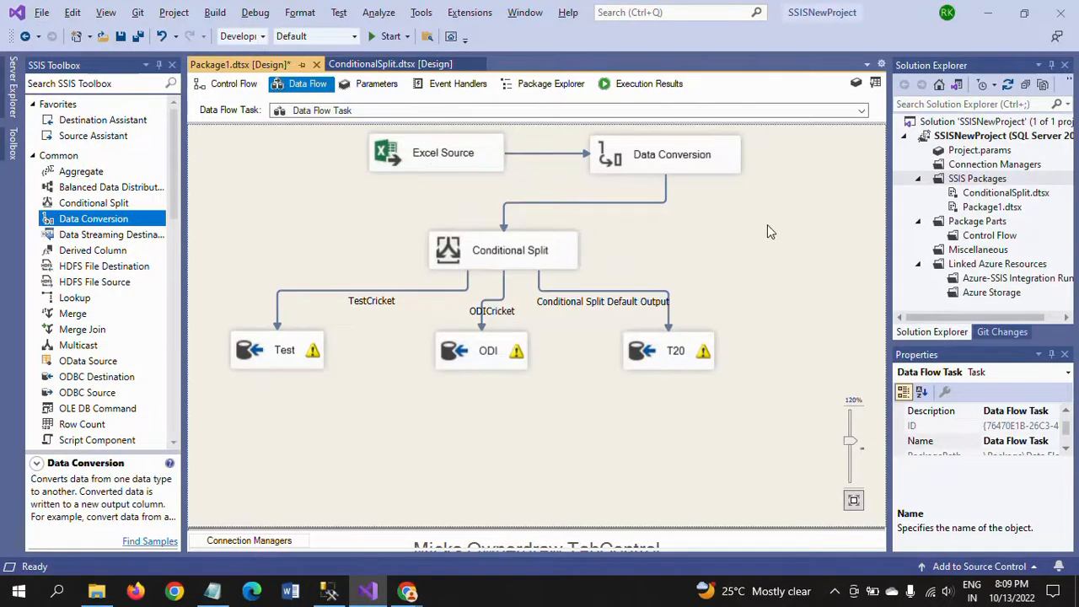
click(386, 36)
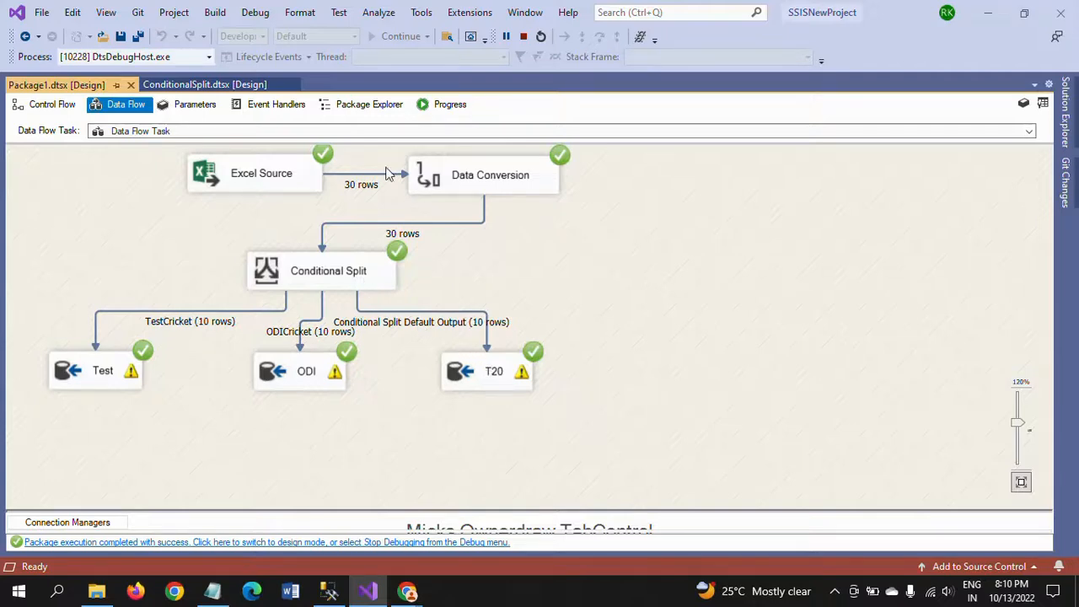
click(523, 36)
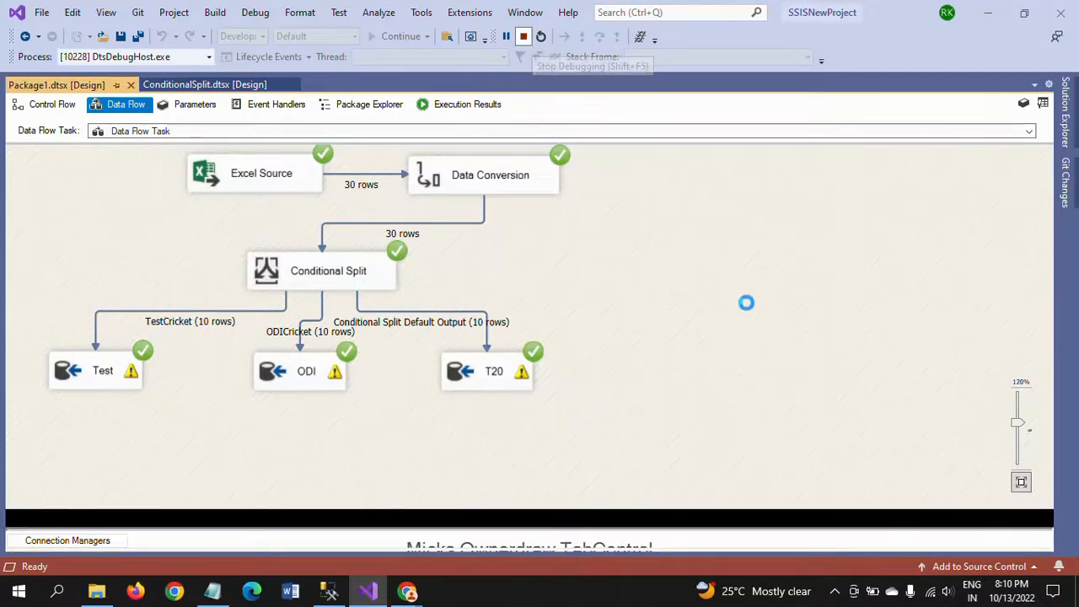
- Switch to SQL Server Management Studio and run only the SELECT query on [dbo].[ODI_Cricket] to check its loaded rows
key(alt+Tab)
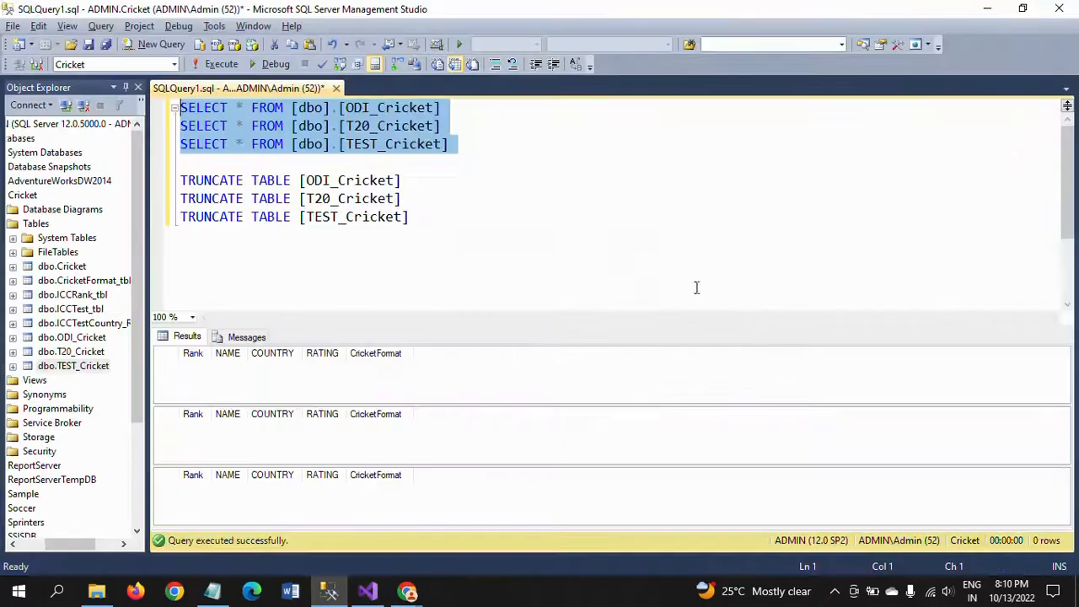
click(560, 179)
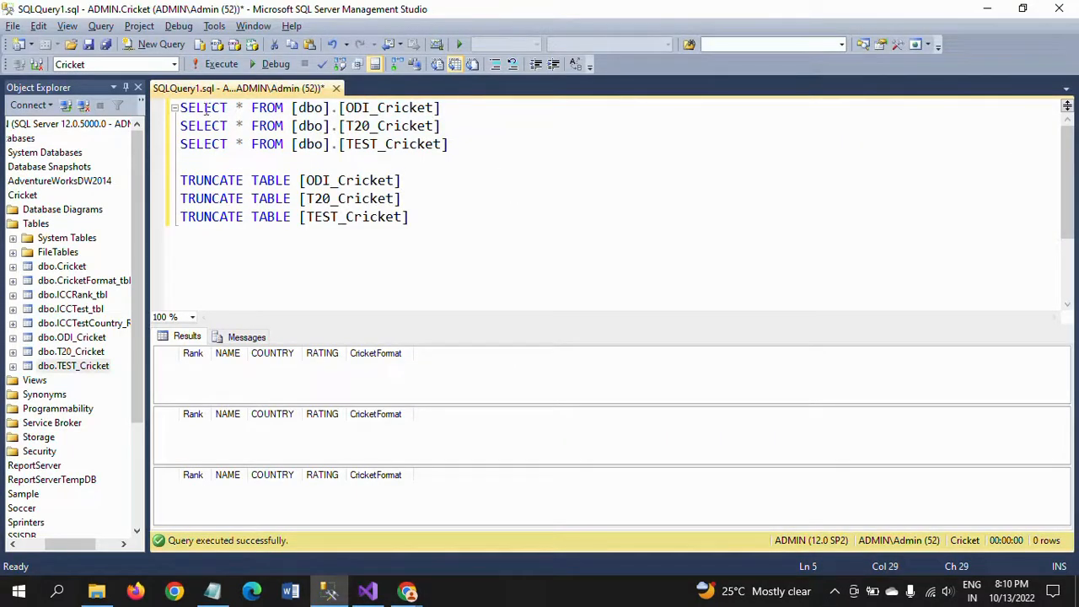
click(182, 108)
shift+click(440, 107)
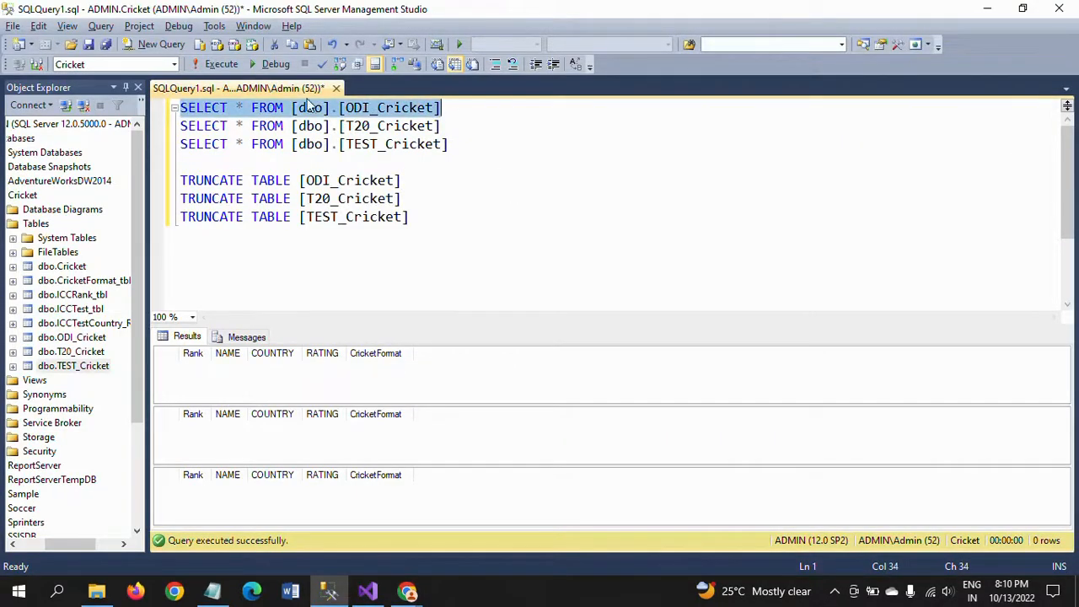
click(217, 64)
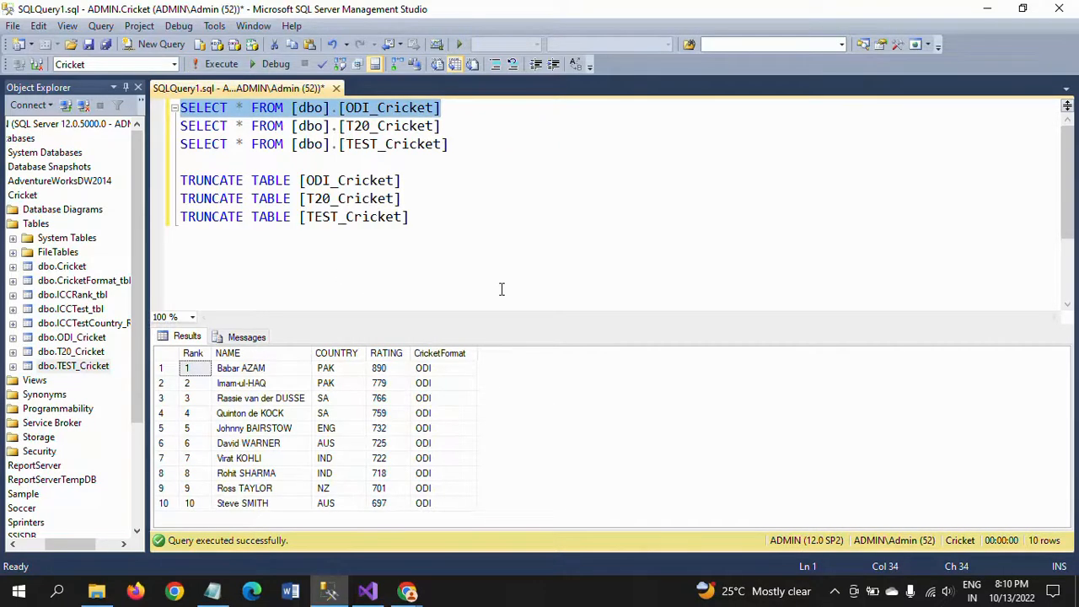
- Run only the SELECT query on [dbo].[T20_Cricket] to check its loaded rows
click(182, 125)
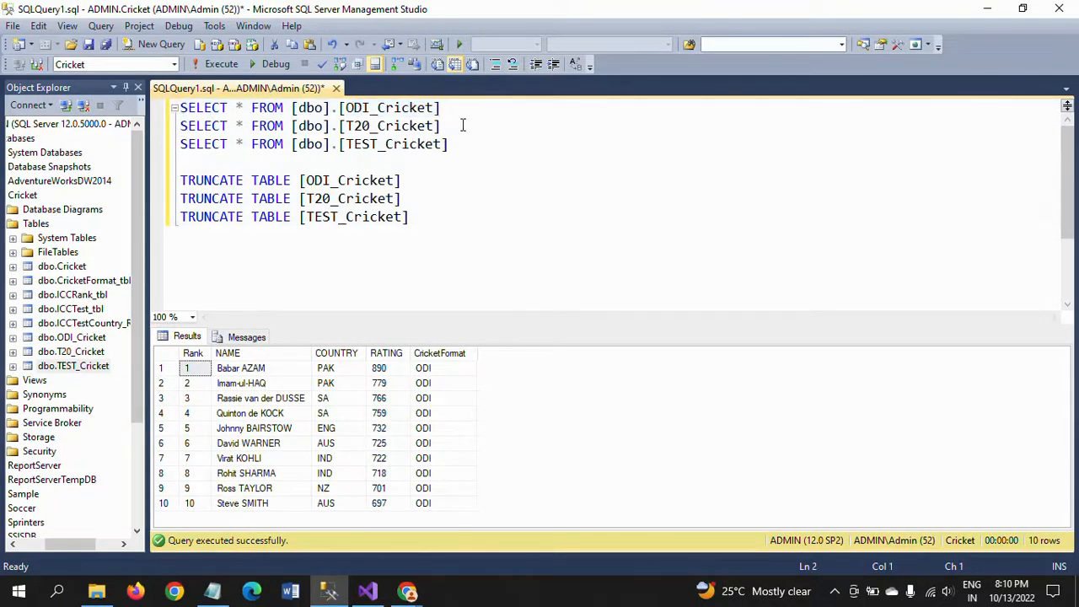
shift+click(463, 125)
click(217, 64)
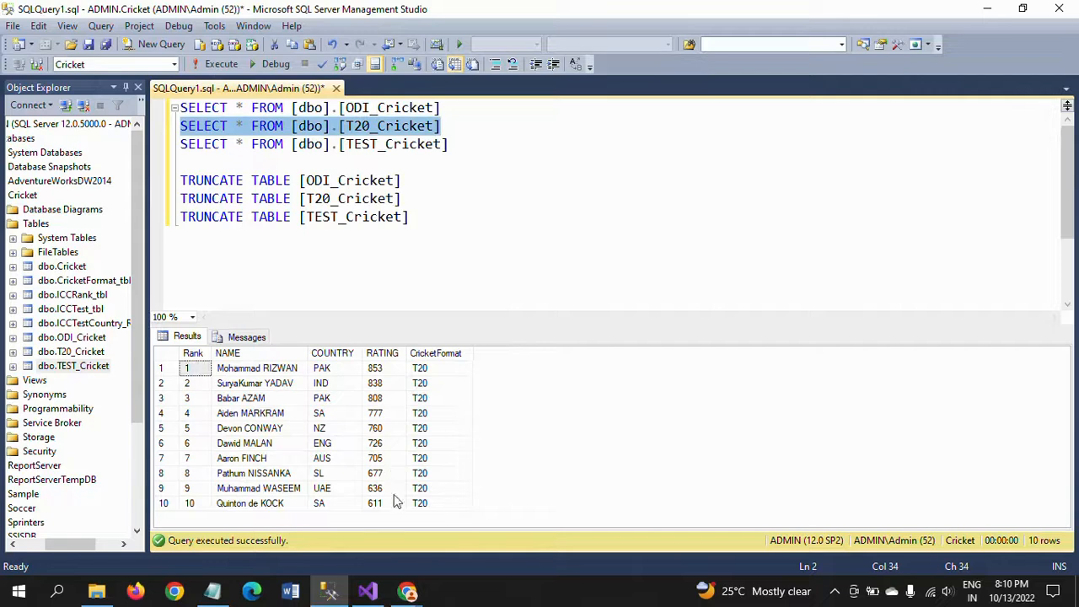
- Run only the SELECT query on [dbo].[TEST_Cricket] and examine the CricketFormat values in its rows
click(185, 145)
click(180, 144)
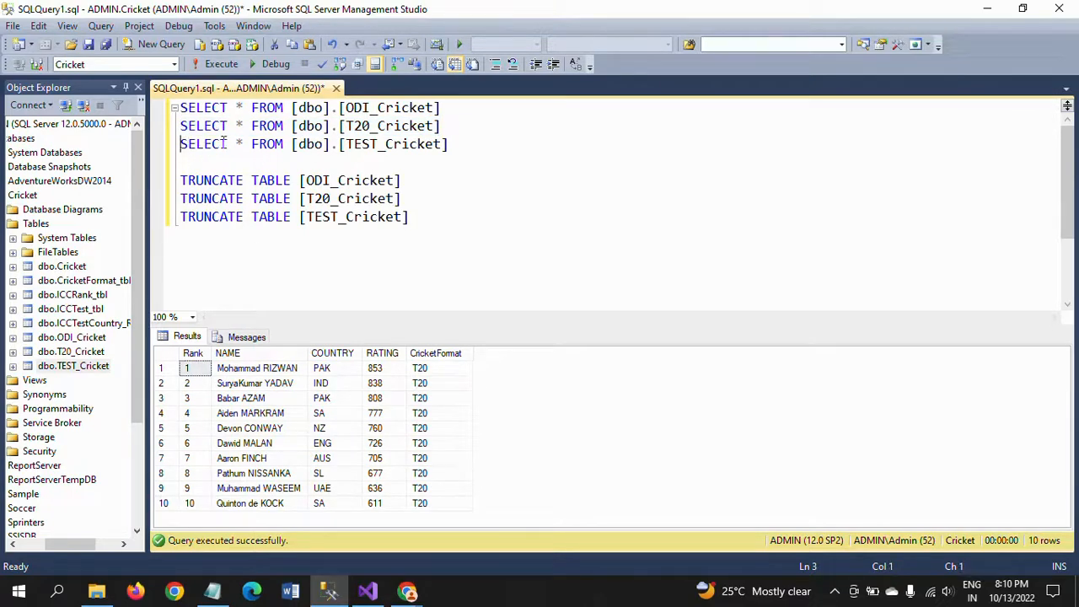
shift+click(465, 144)
click(221, 65)
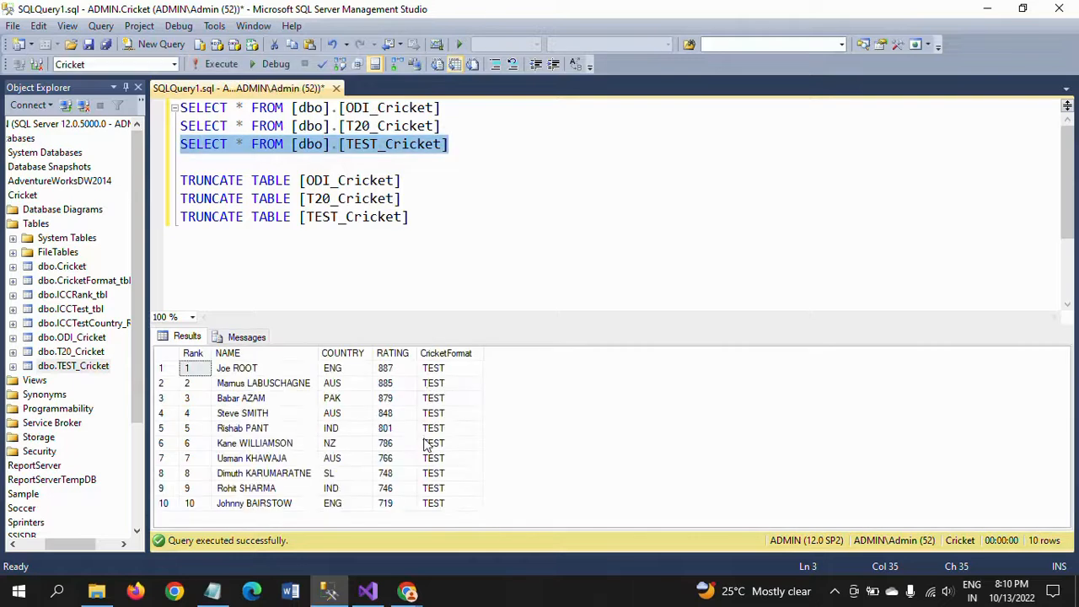
click(426, 444)
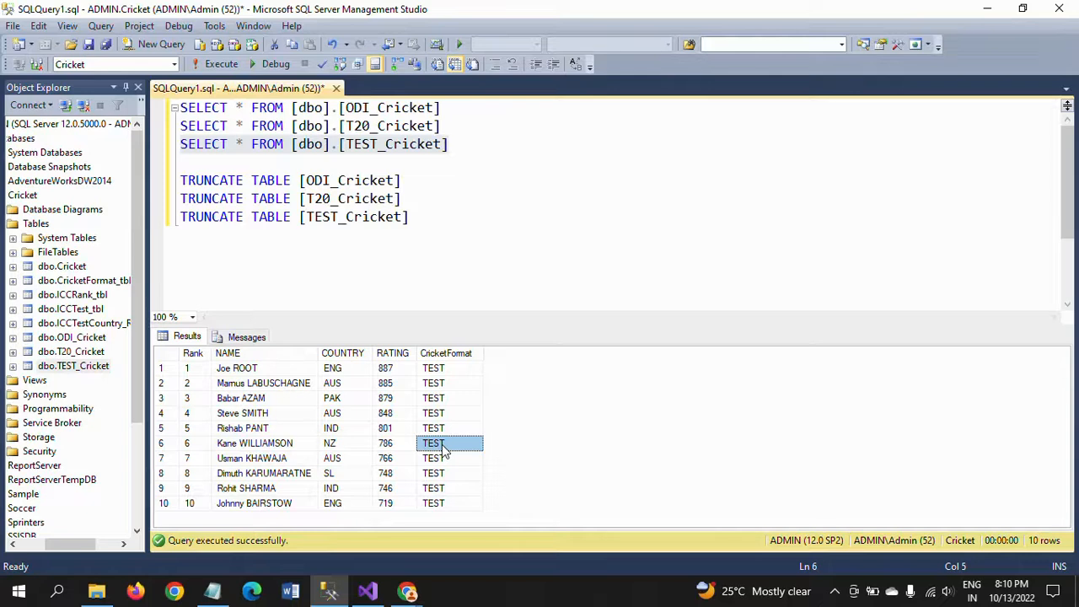
click(432, 398)
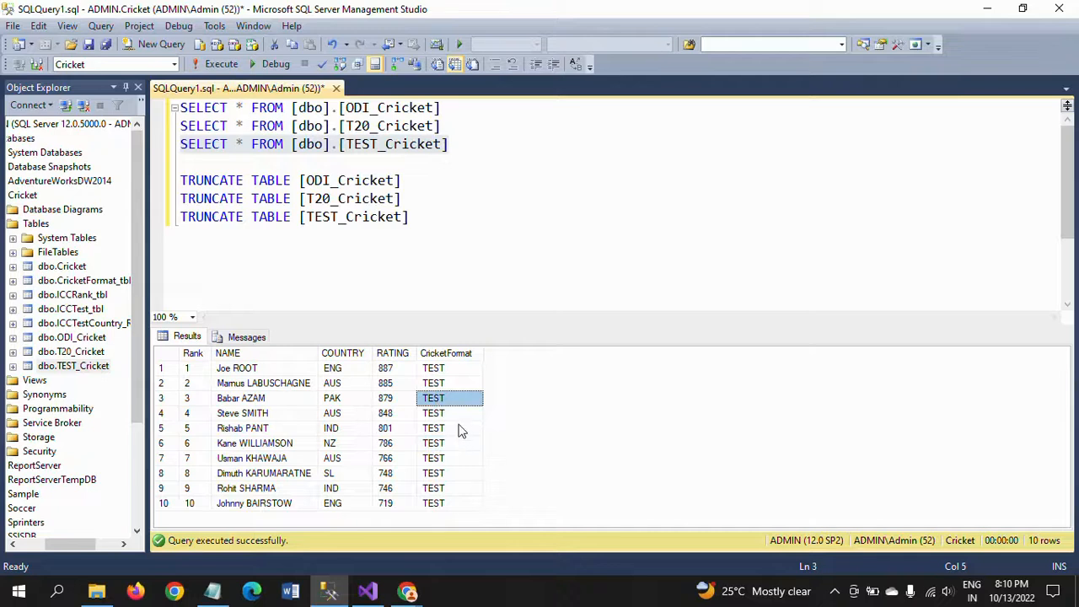
click(627, 210)
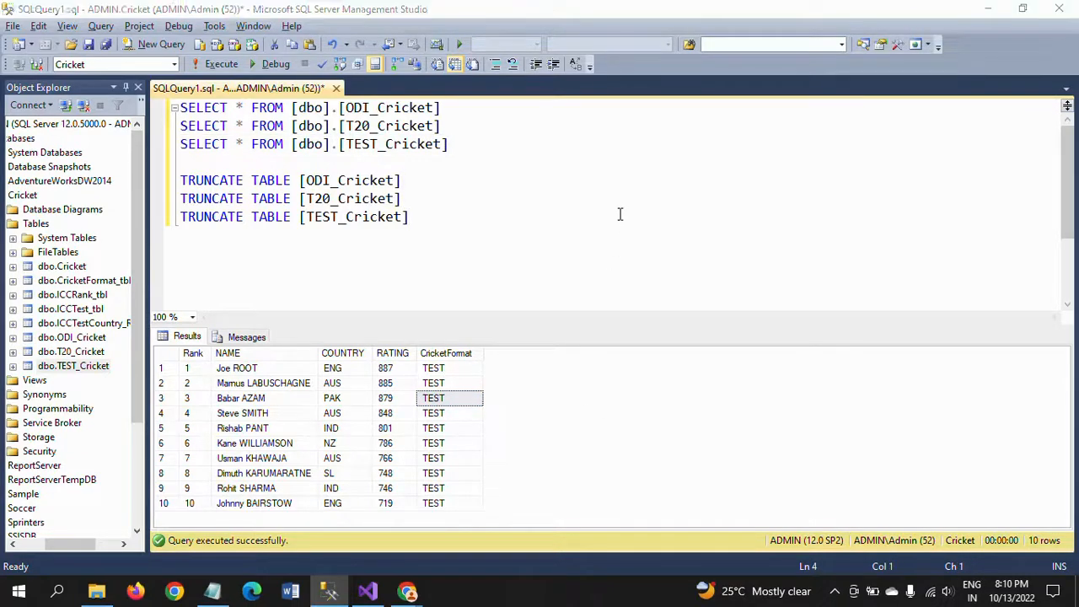
- Return to Visual Studio and review the Conditional Split outputs and their Test, ODI and T20 destinations in the data flow
key(alt+Tab)
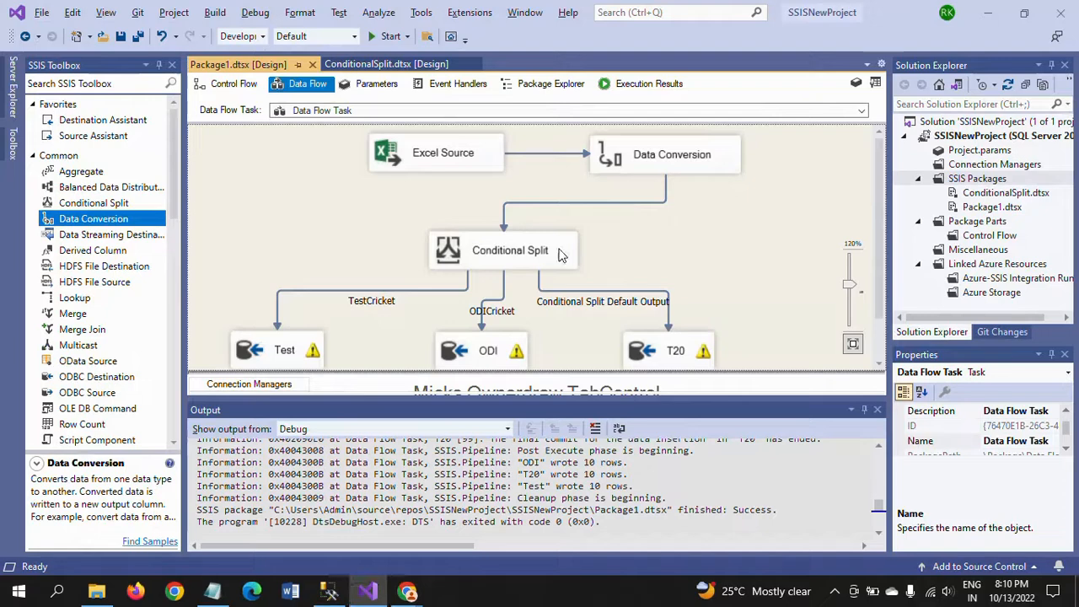
click(880, 364)
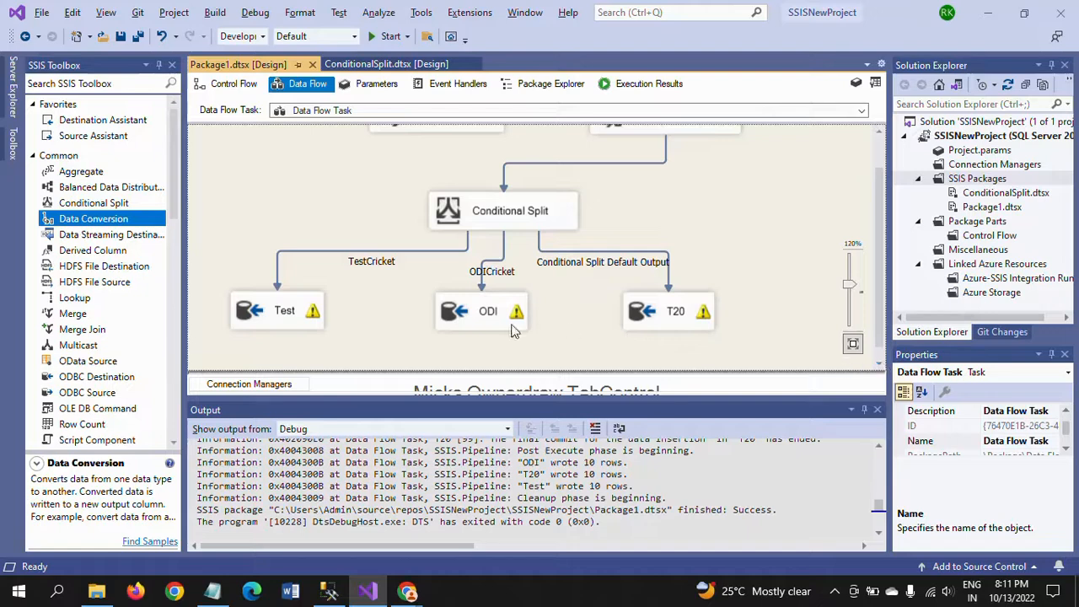